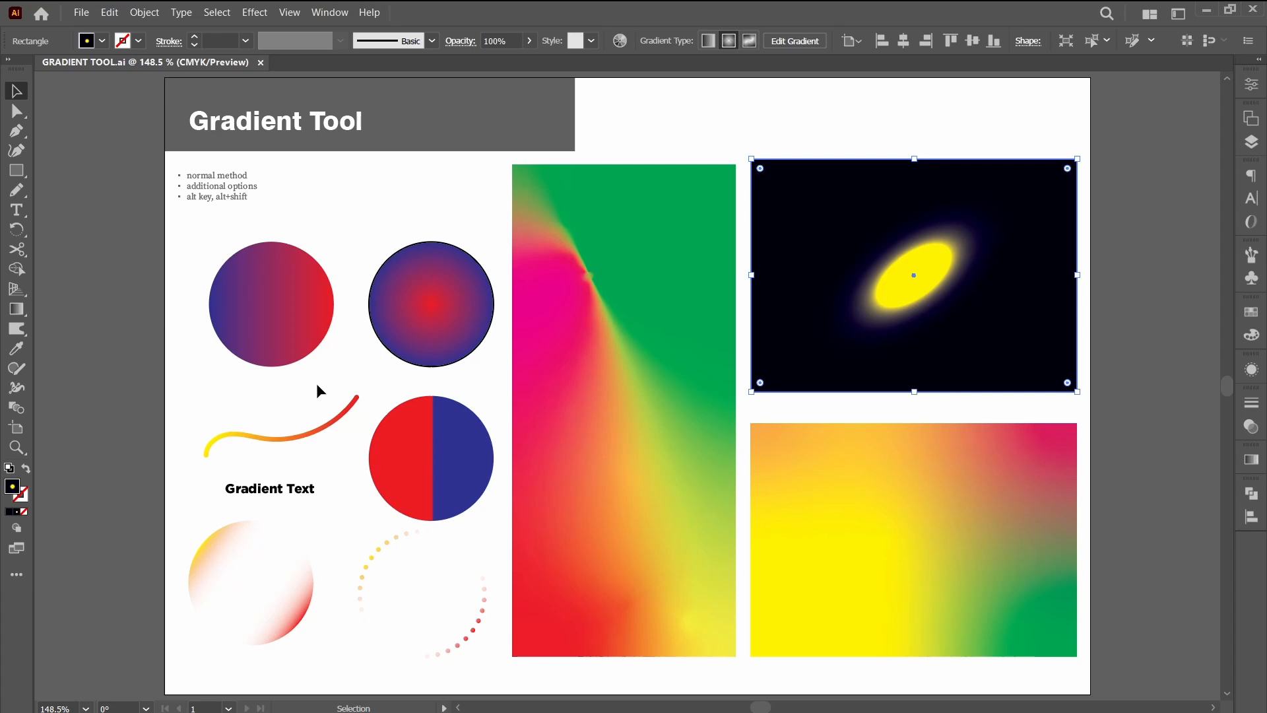
# Reset the blue-to-red linear gradient circle to the default fill and stroke, and fill it with the white-to-black linear gradient.
pyautogui.click(305, 355)
pyautogui.press('d')
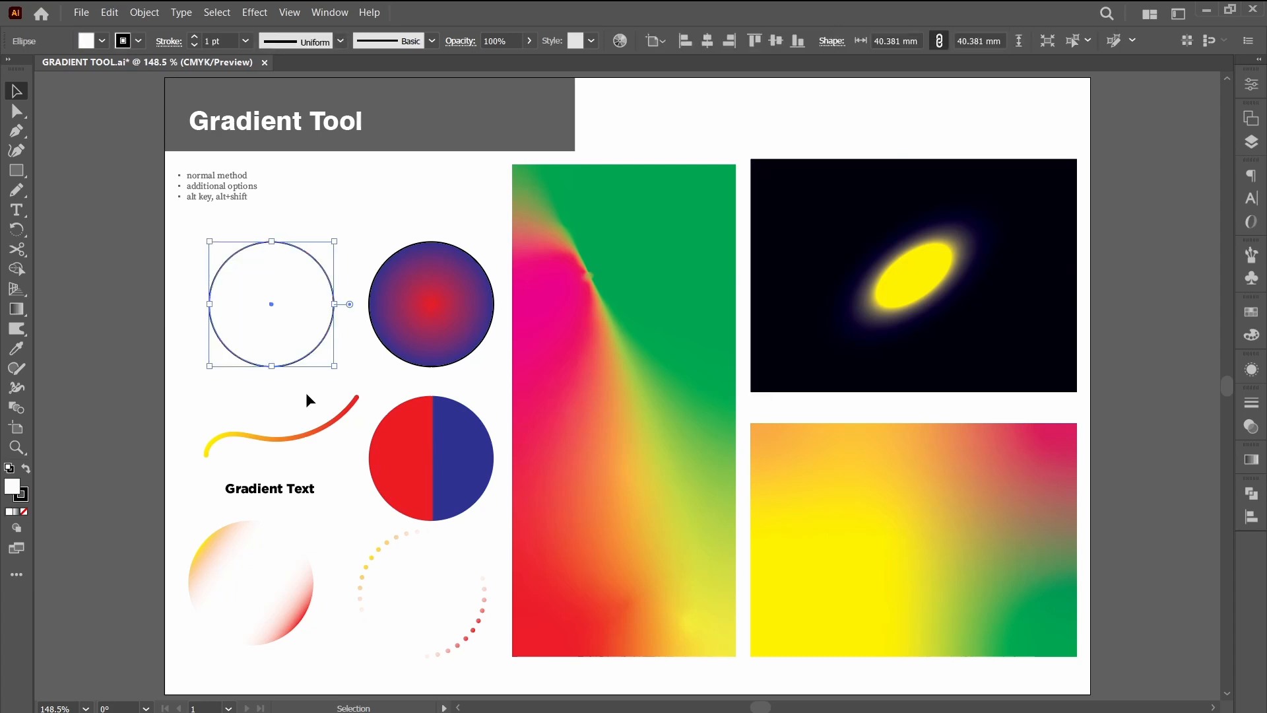
pyautogui.click(299, 406)
pyautogui.click(277, 361)
pyautogui.press('.')
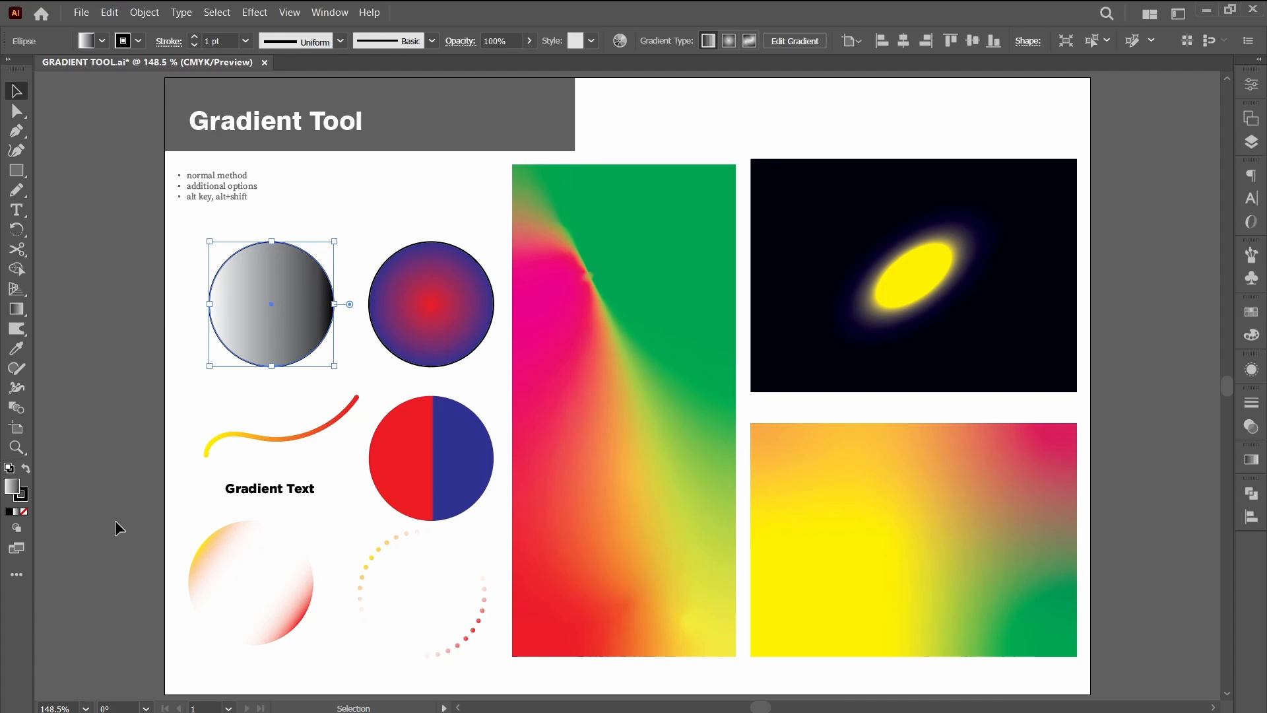
# Apply the white-to-black linear gradient to the stroke of the same circle.
pyautogui.press('x')
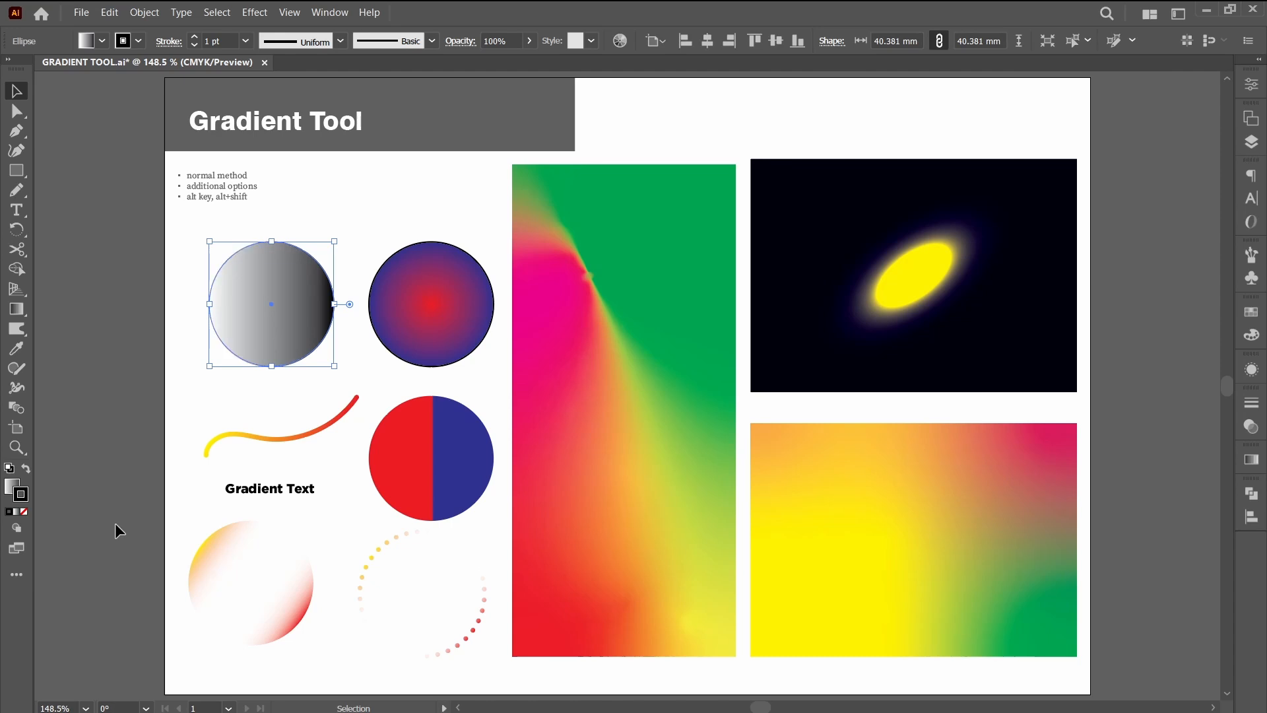
pyautogui.press('x')
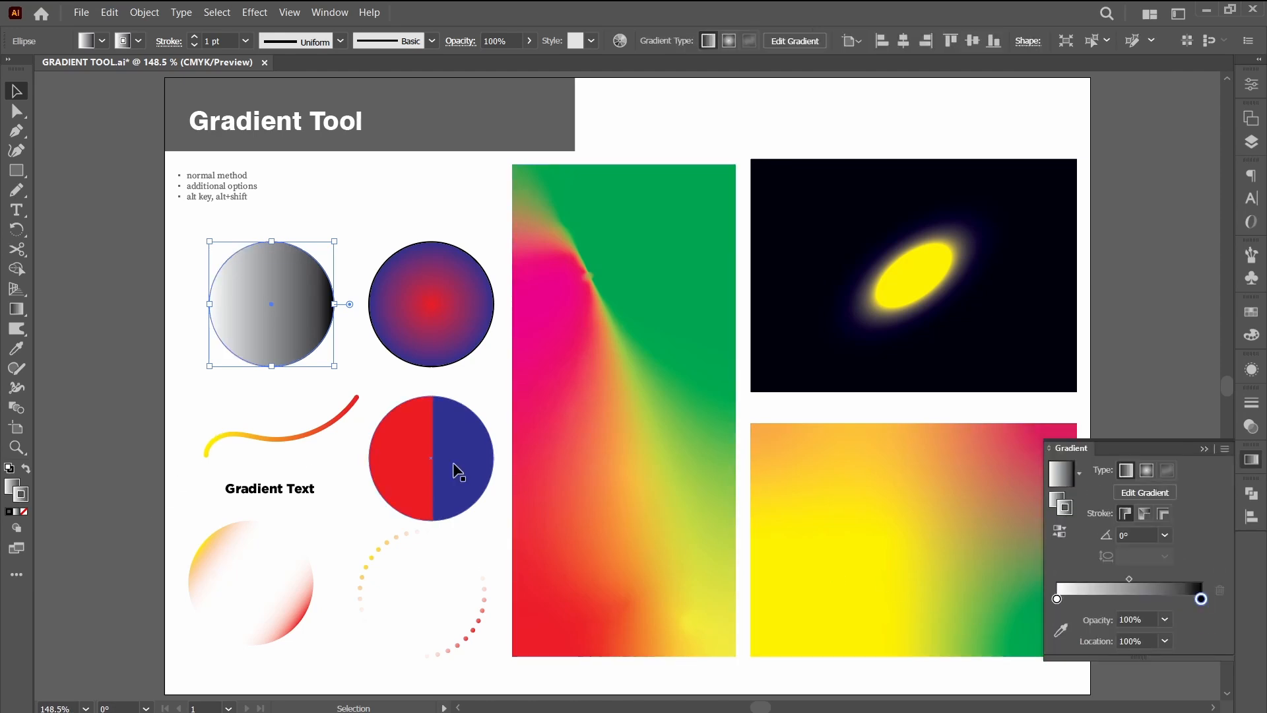
pyautogui.click(141, 422)
pyautogui.click(270, 362)
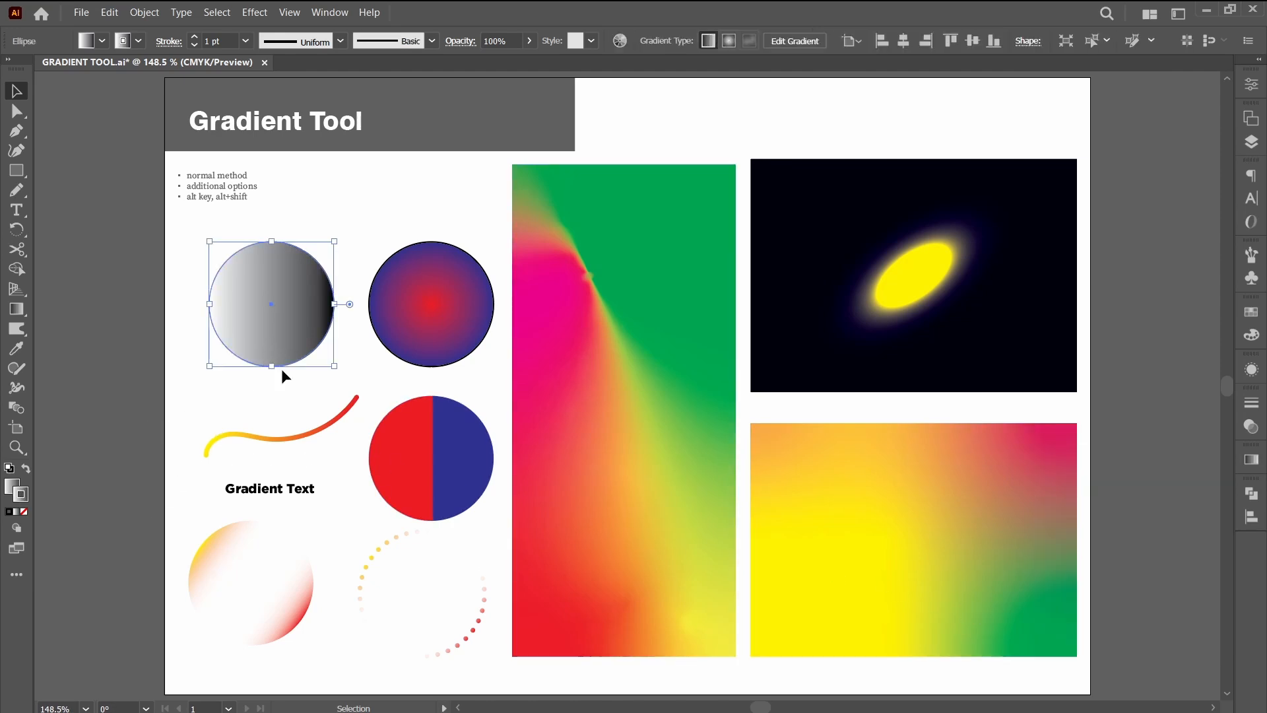
# Recolour the circle's stroke gradient with an orange start stop and a pink end stop (EE2565).
pyautogui.click(1253, 461)
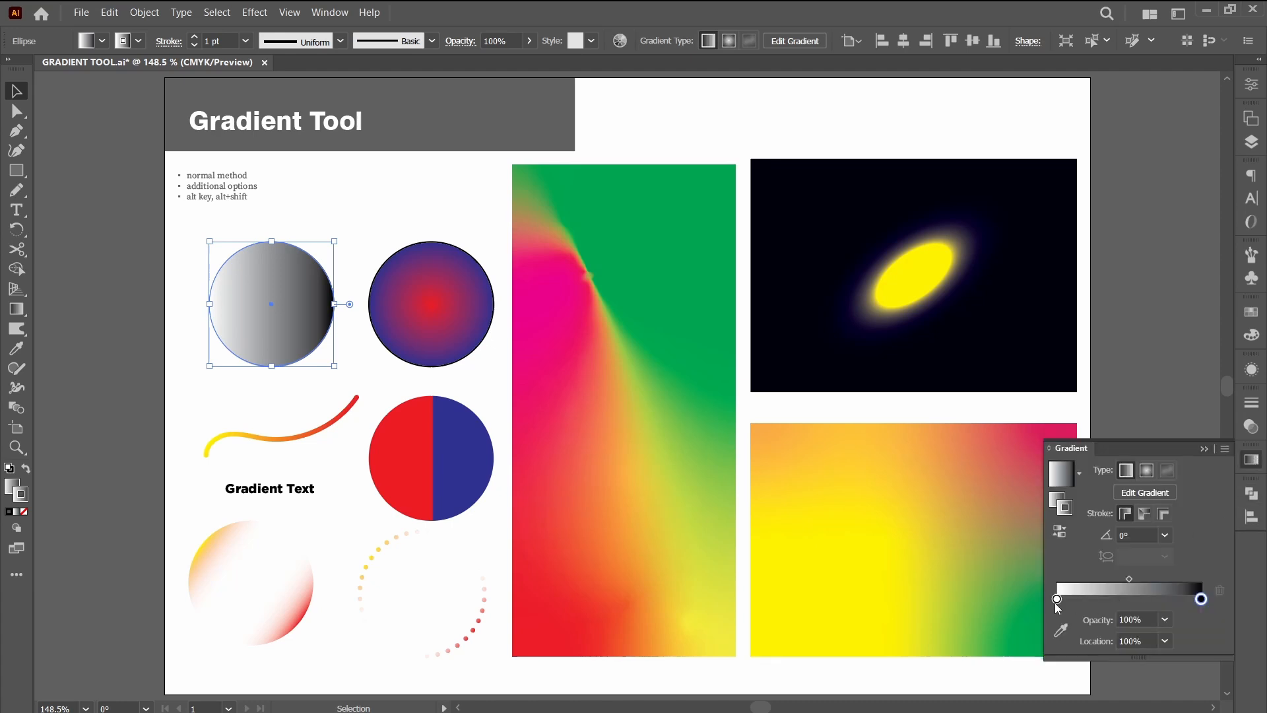
pyautogui.click(1057, 599)
pyautogui.doubleClick(1056, 601)
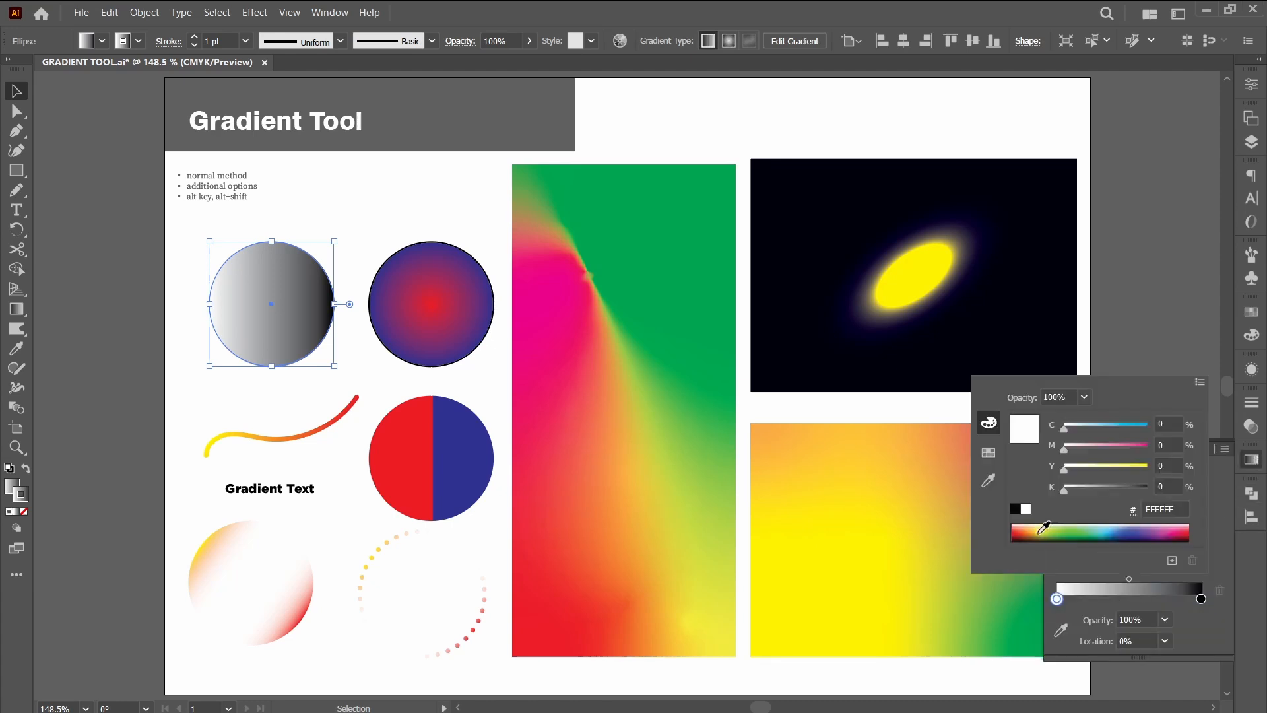
pyautogui.click(1036, 531)
pyautogui.click(1201, 598)
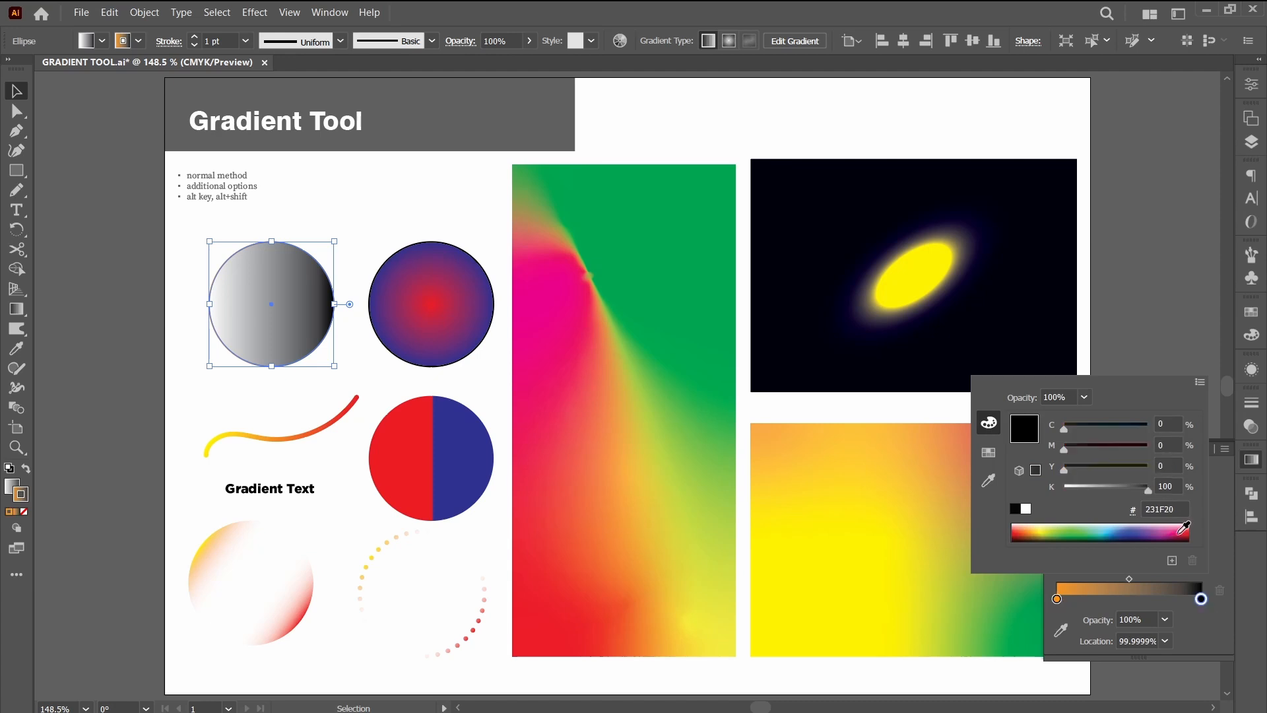
pyautogui.click(1181, 529)
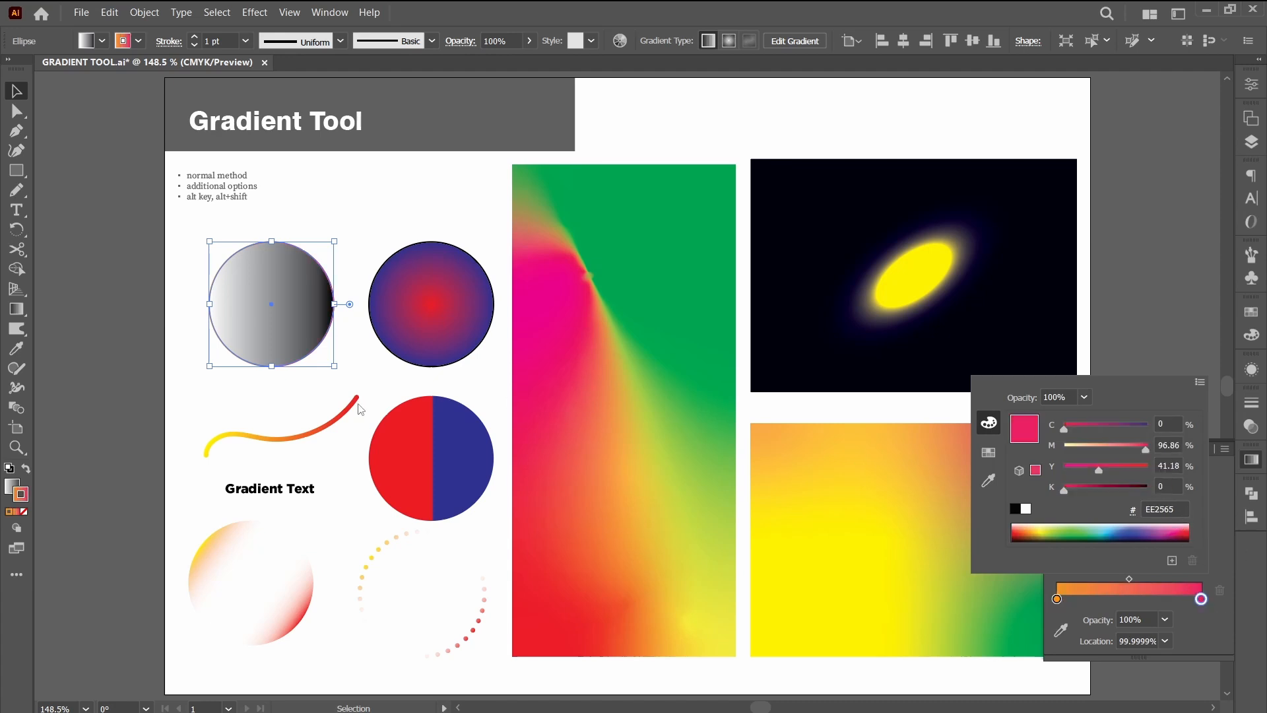
# Set the circle's stroke weight to 7 pt and deselect it.
pyautogui.click(244, 42)
pyautogui.click(246, 42)
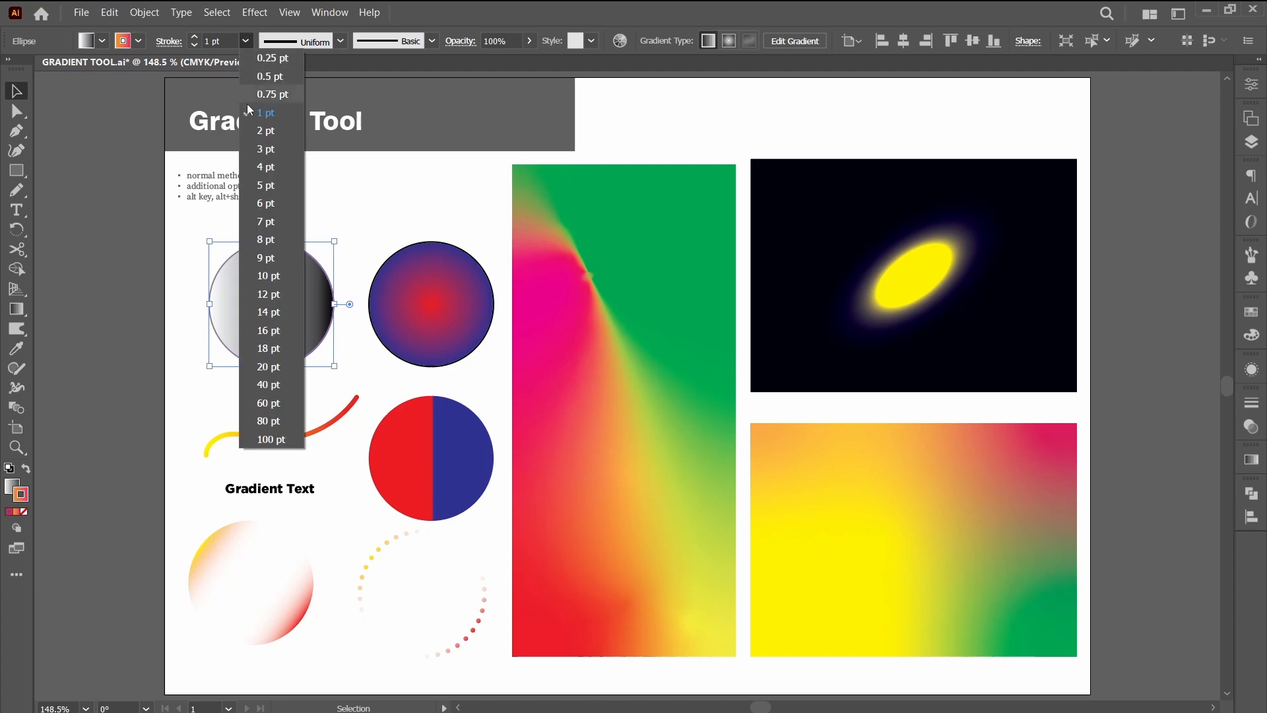
pyautogui.click(266, 222)
pyautogui.click(123, 317)
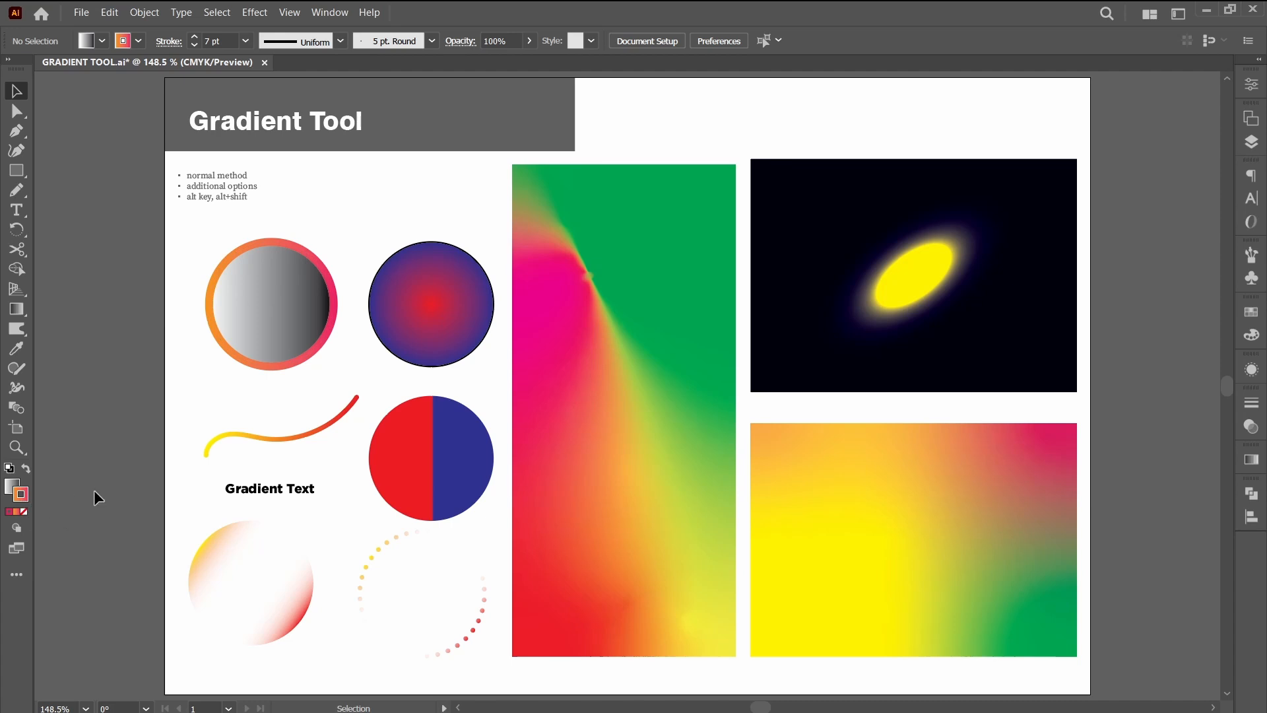
# Try the blue linear and black-and-white radial gradient swatches on the circle's fill, and settle on the yellow-to-red linear one.
pyautogui.press('x')
pyautogui.click(260, 330)
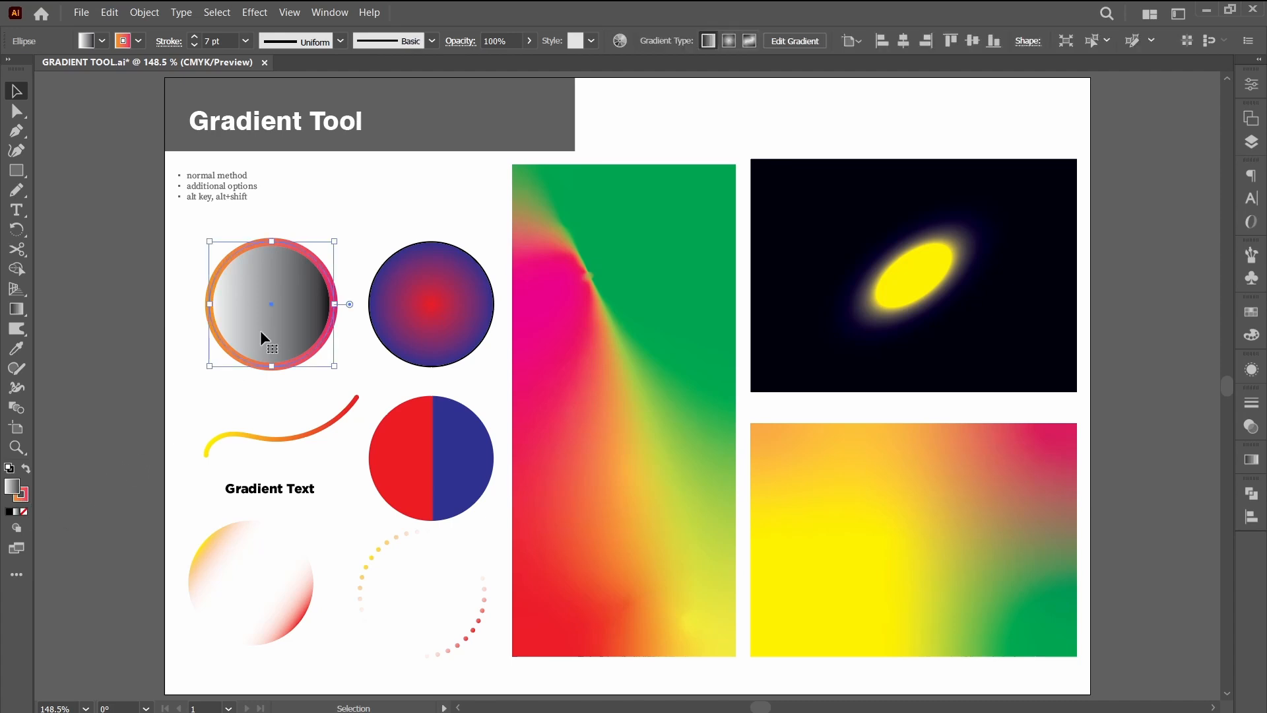
pyautogui.click(1252, 462)
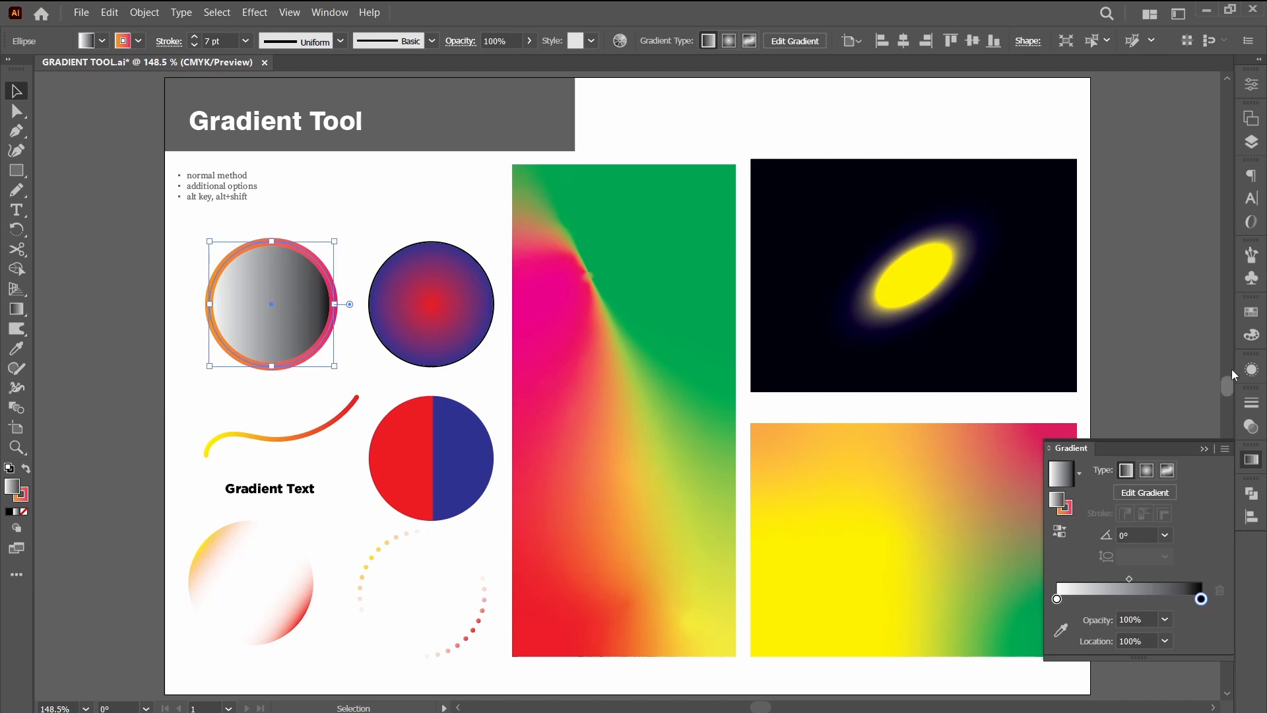
pyautogui.click(1251, 313)
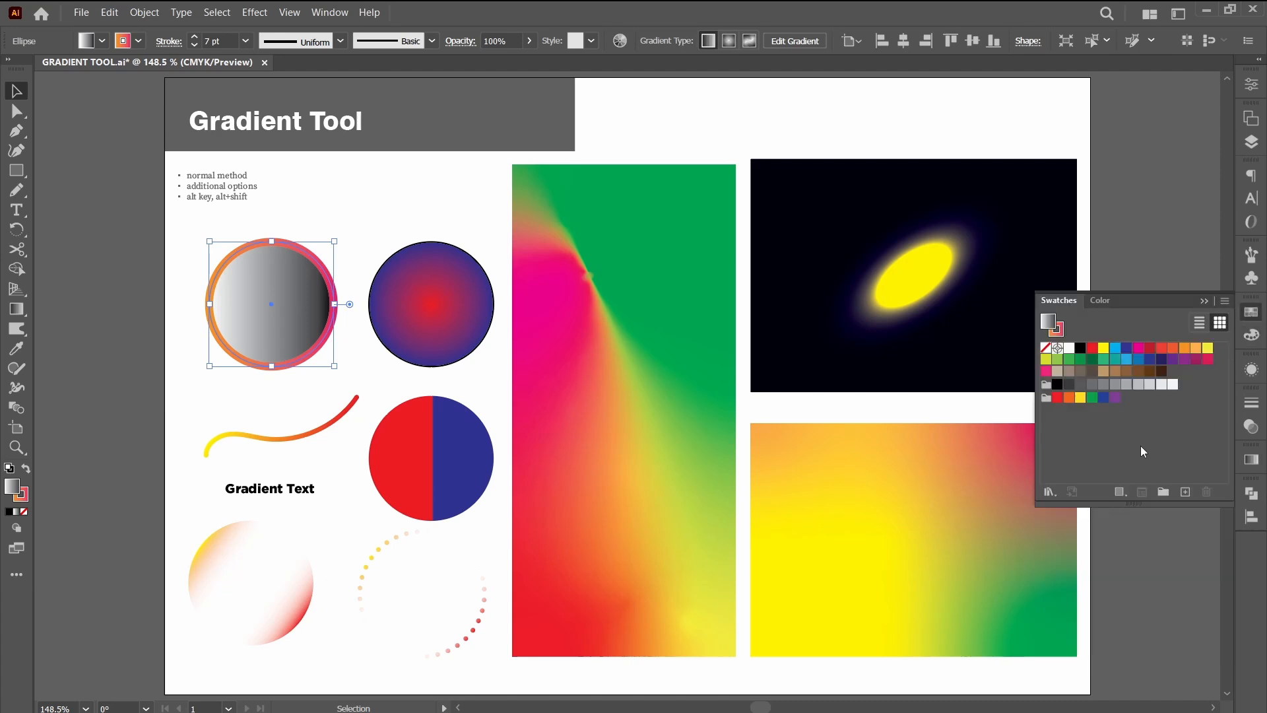
pyautogui.click(102, 41)
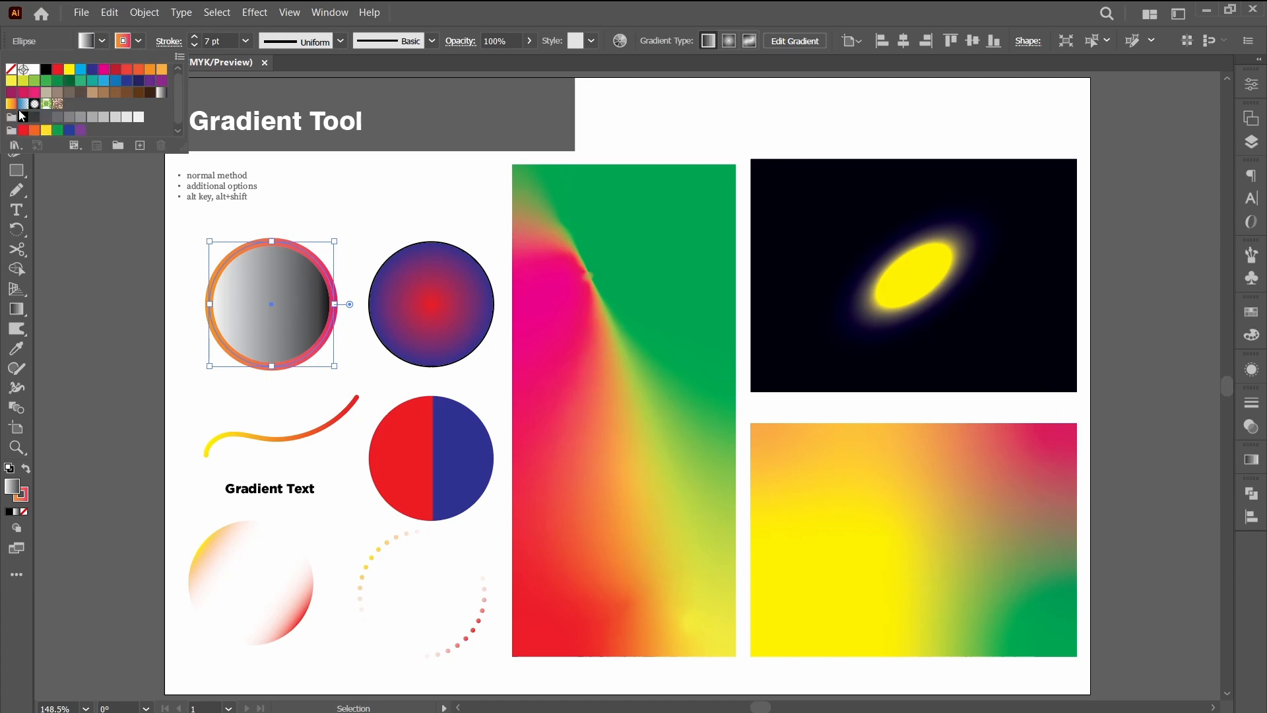
pyautogui.click(23, 104)
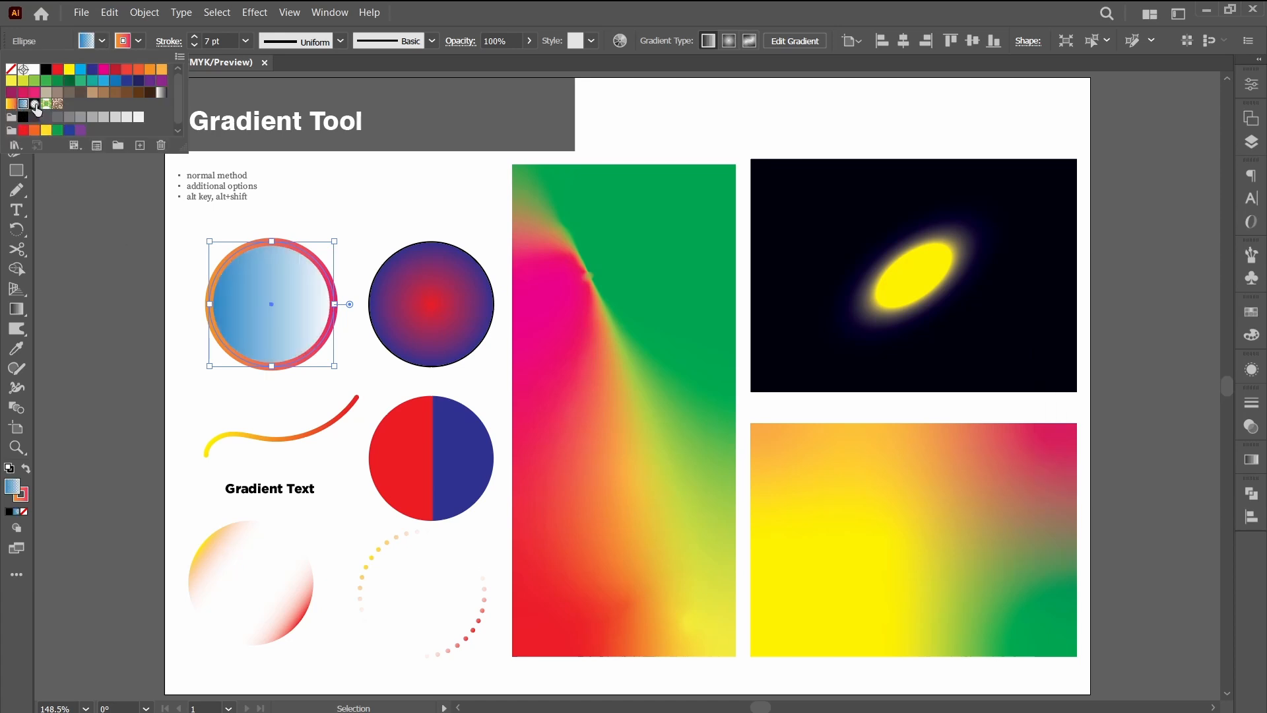
pyautogui.click(35, 106)
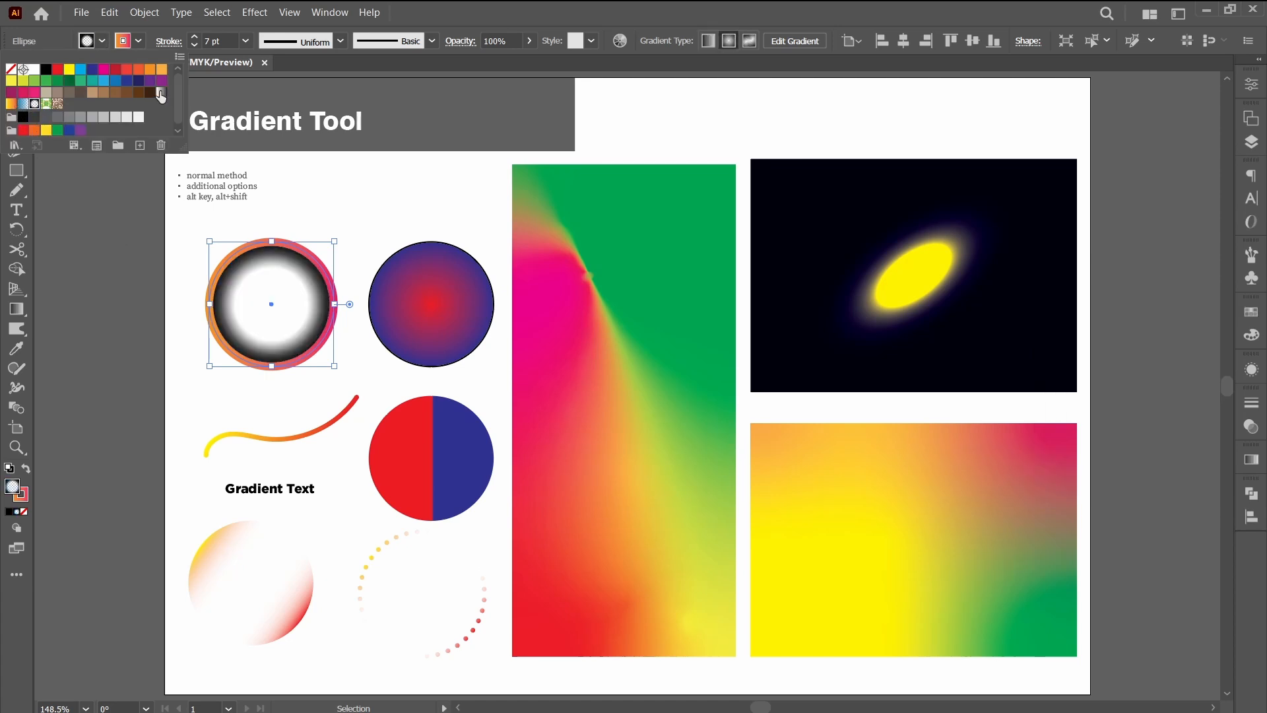
pyautogui.click(11, 105)
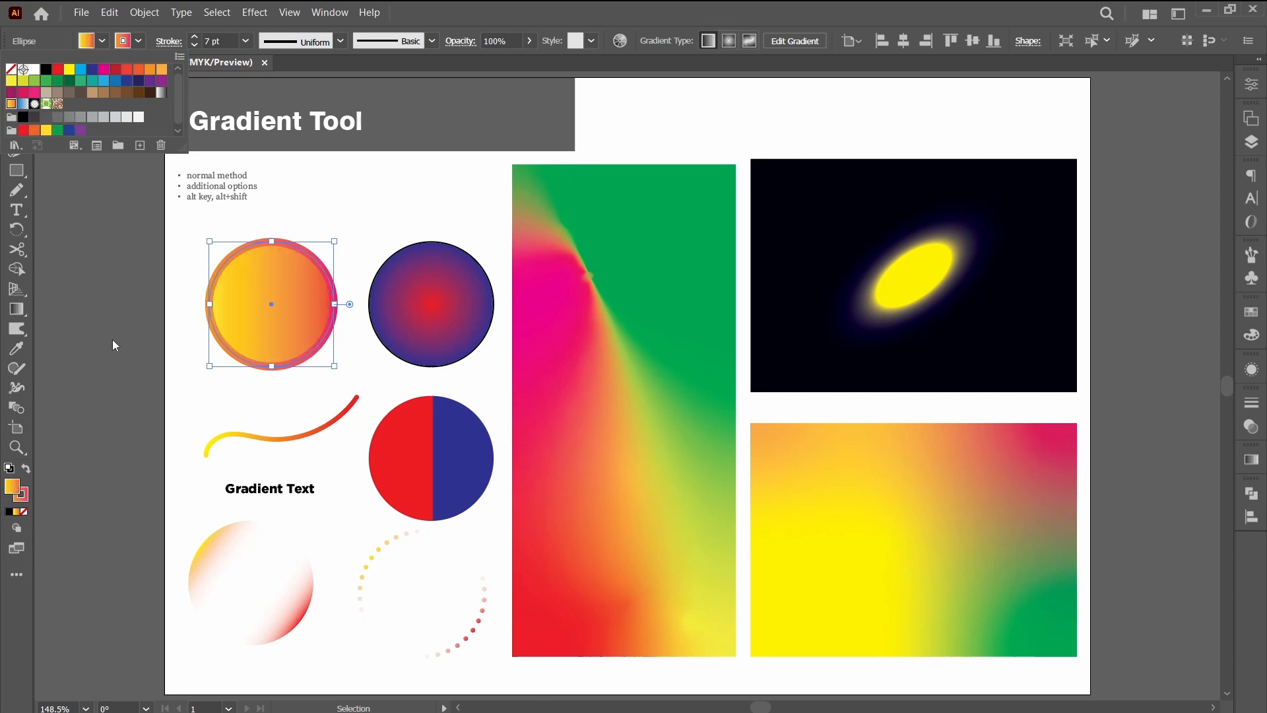
pyautogui.click(113, 339)
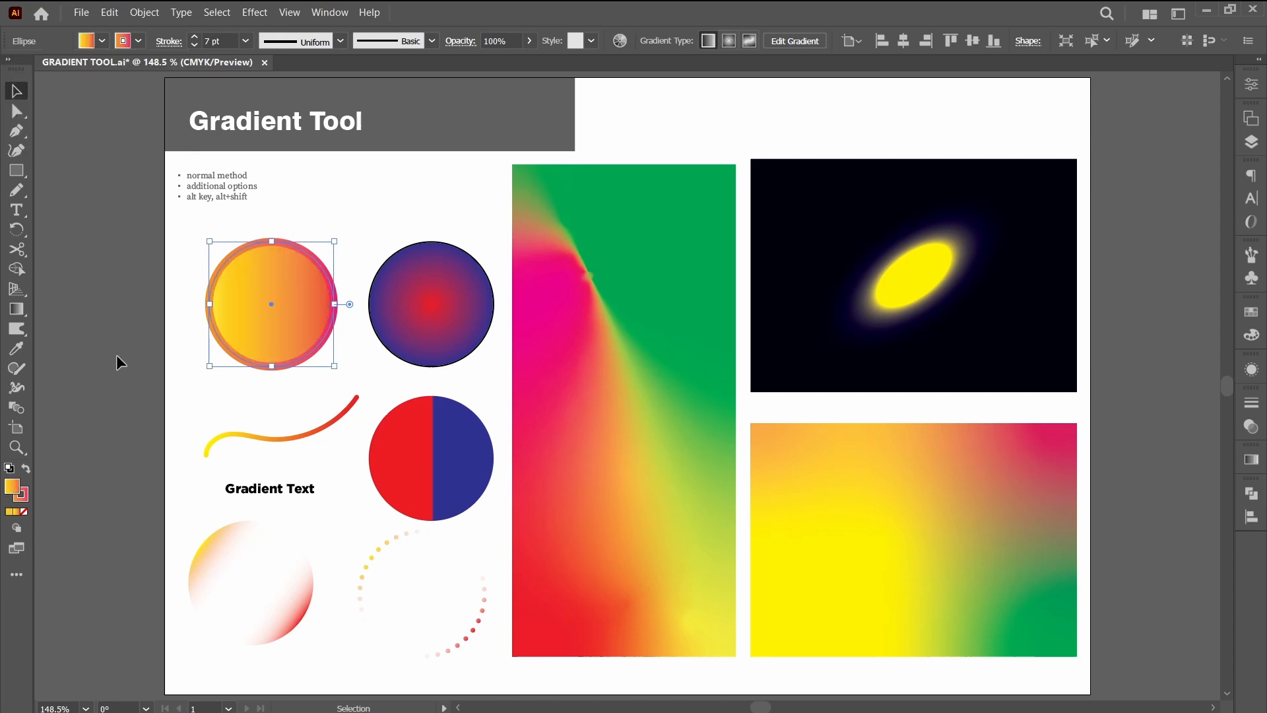
# Edit the circle's fill gradient on the artwork and remove its three intermediate colour stops, keeping only the yellow and red ends.
pyautogui.click(104, 207)
pyautogui.click(228, 311)
pyautogui.press('j')
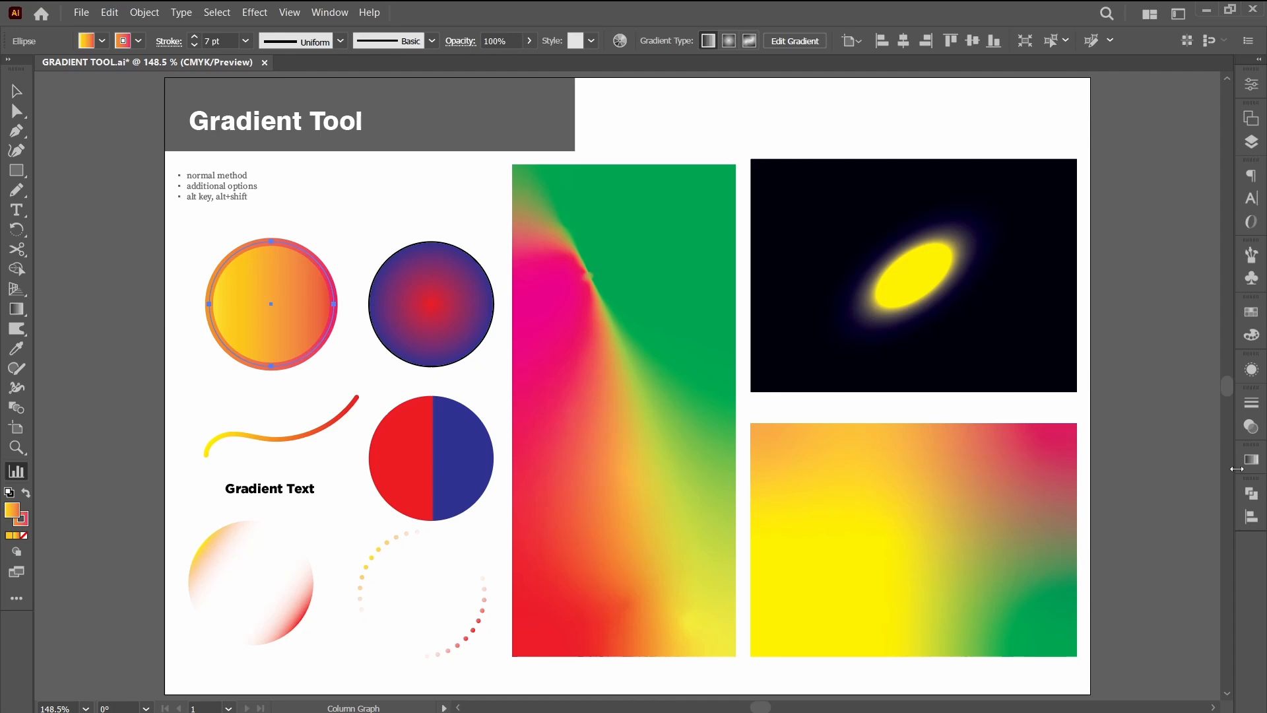
pyautogui.click(1252, 461)
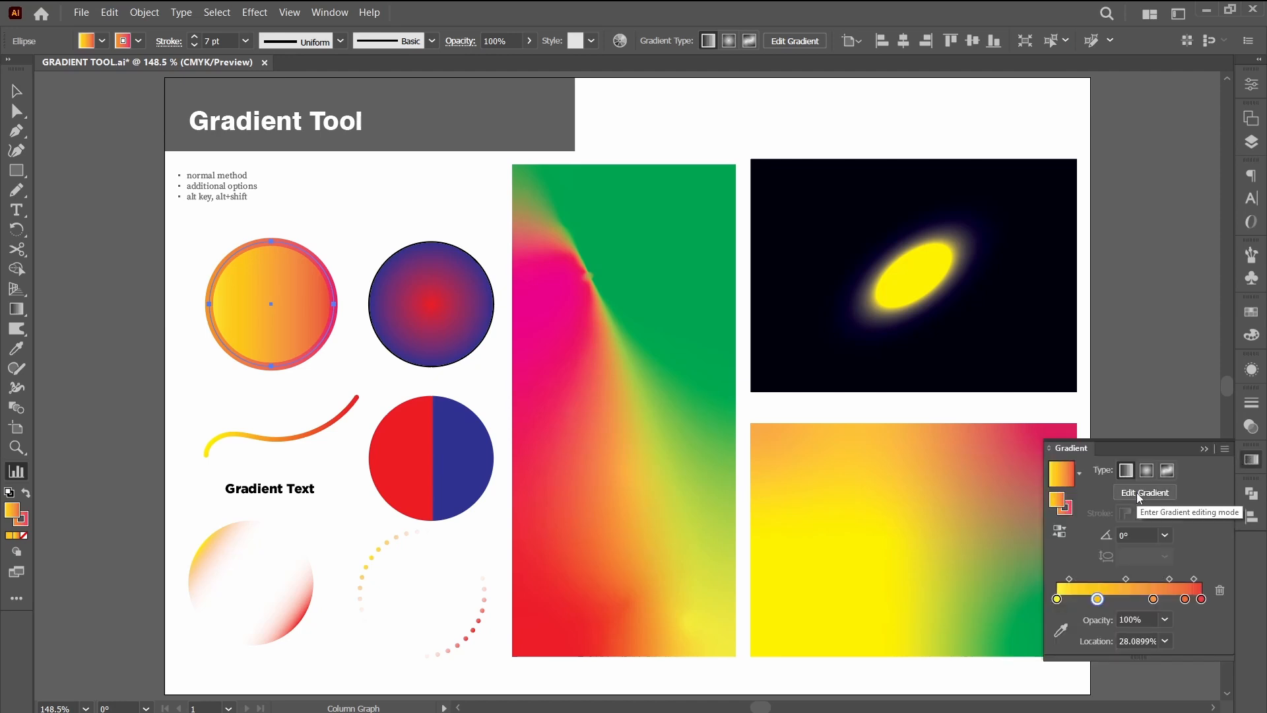
pyautogui.click(1138, 496)
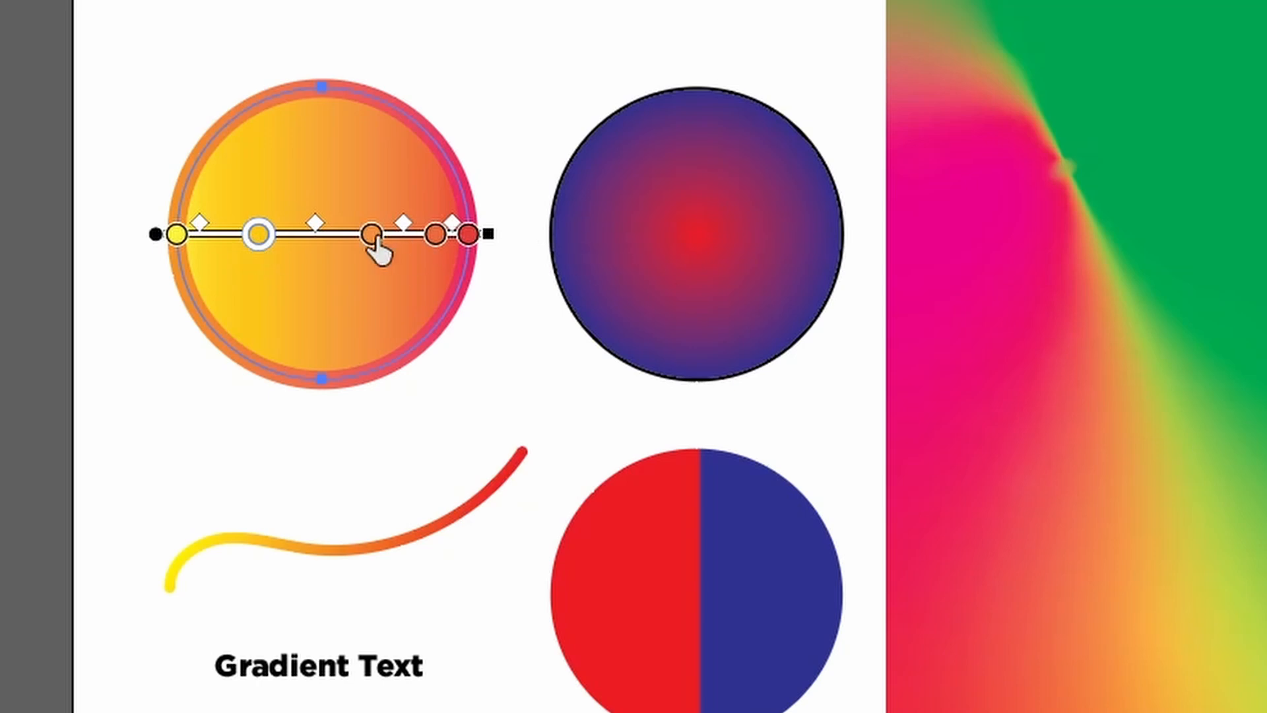
pyautogui.moveTo(372, 238); pyautogui.dragTo(262, 279)
pyautogui.moveTo(316, 236); pyautogui.dragTo(311, 334)
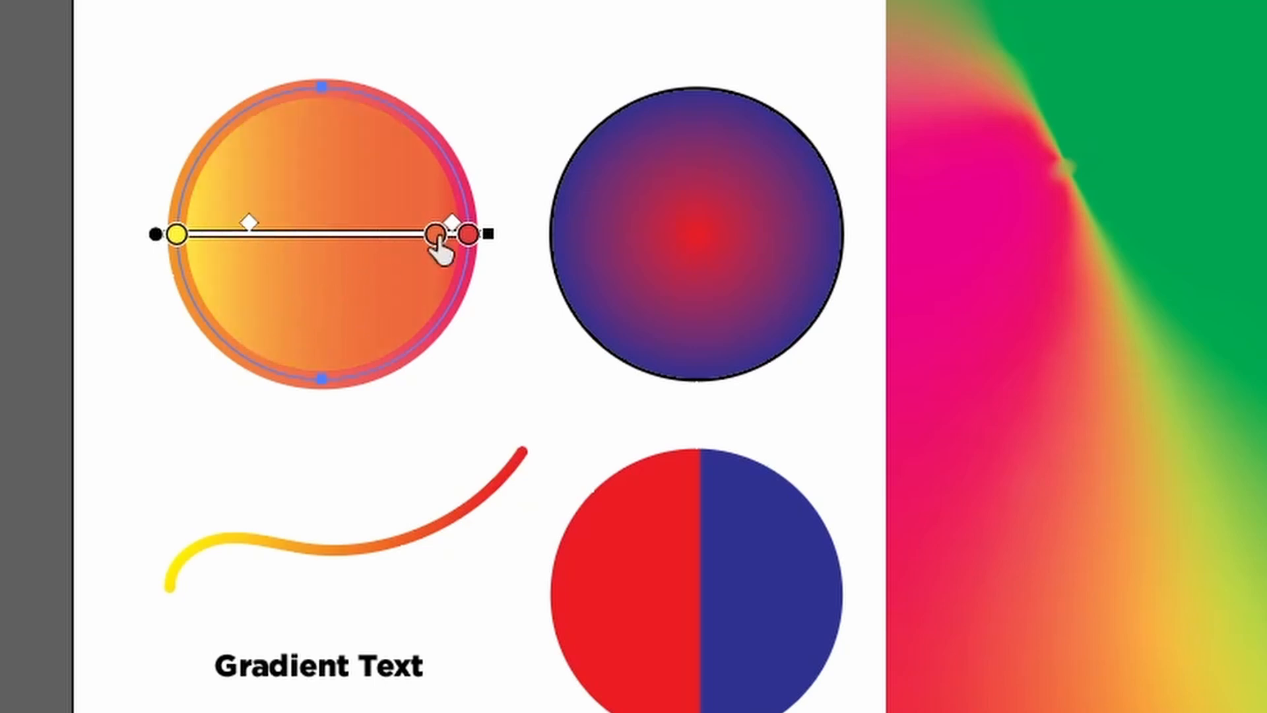
pyautogui.moveTo(435, 235); pyautogui.dragTo(441, 284)
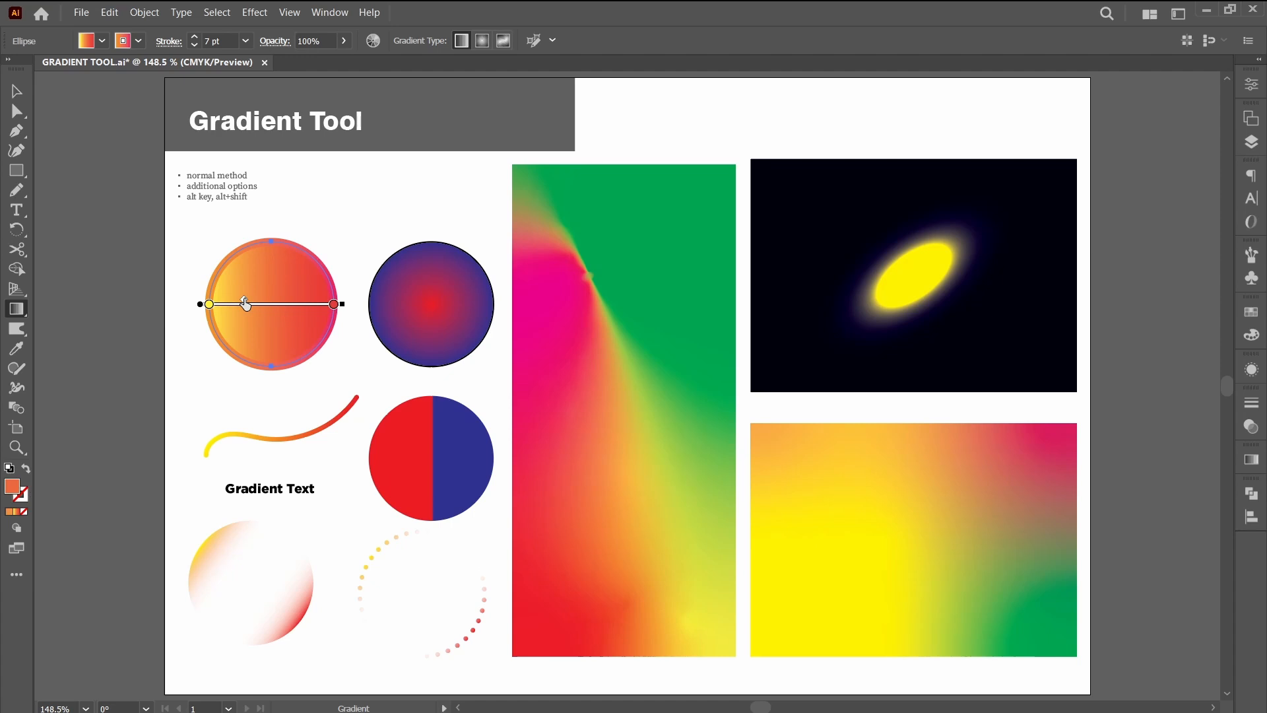
# Shift the fill gradient's midpoint toward the red end, bring it back to the circle's centre, and leave gradient editing.
pyautogui.moveTo(245, 304); pyautogui.dragTo(291, 303)
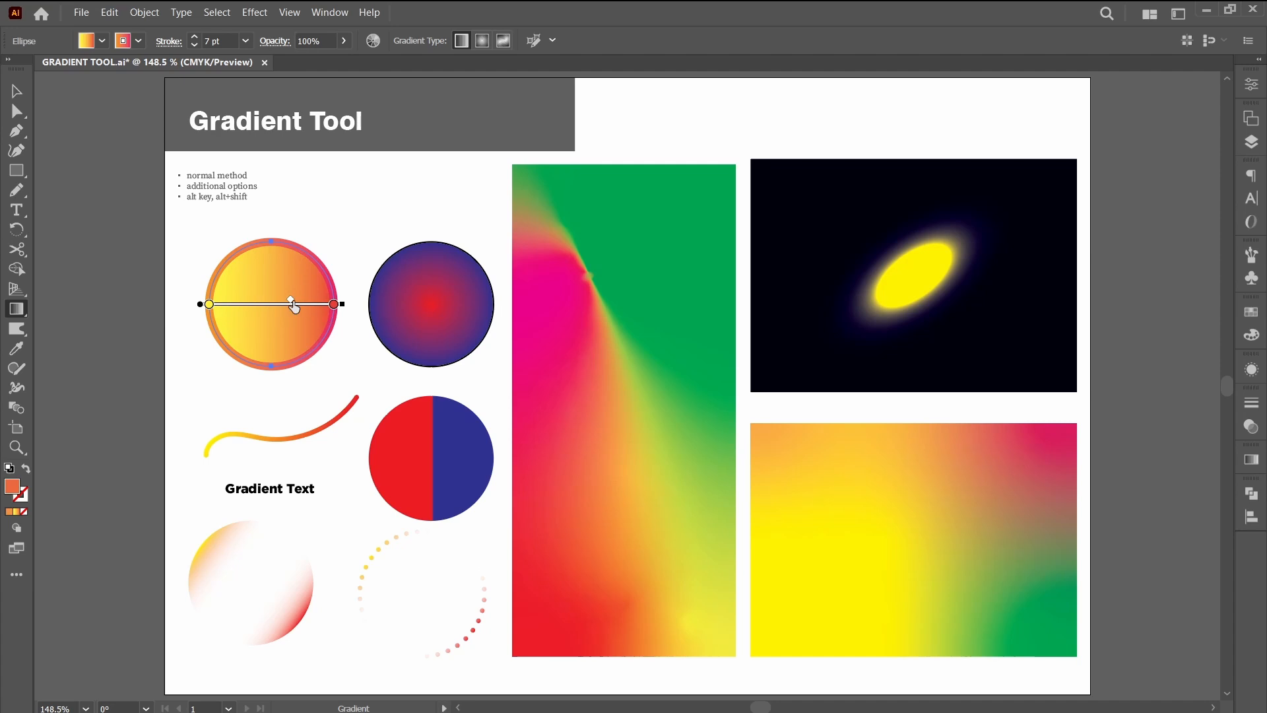
pyautogui.moveTo(293, 306); pyautogui.dragTo(271, 303)
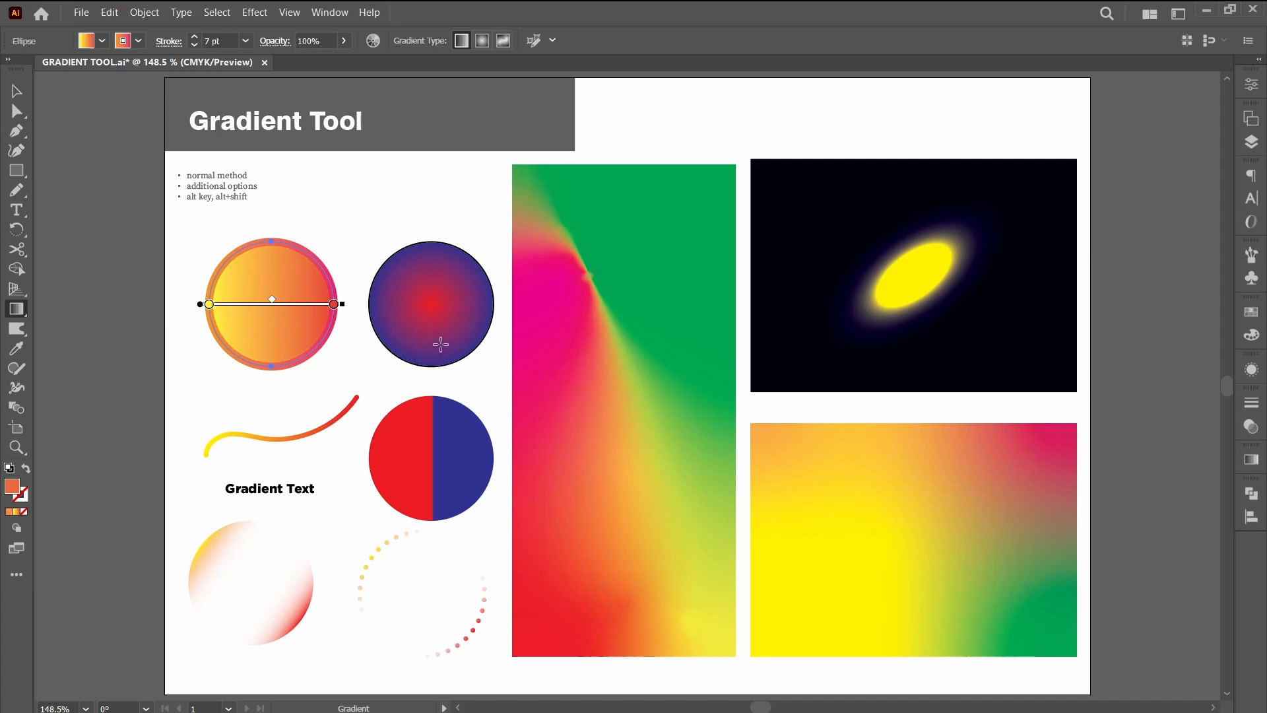
pyautogui.press('v')
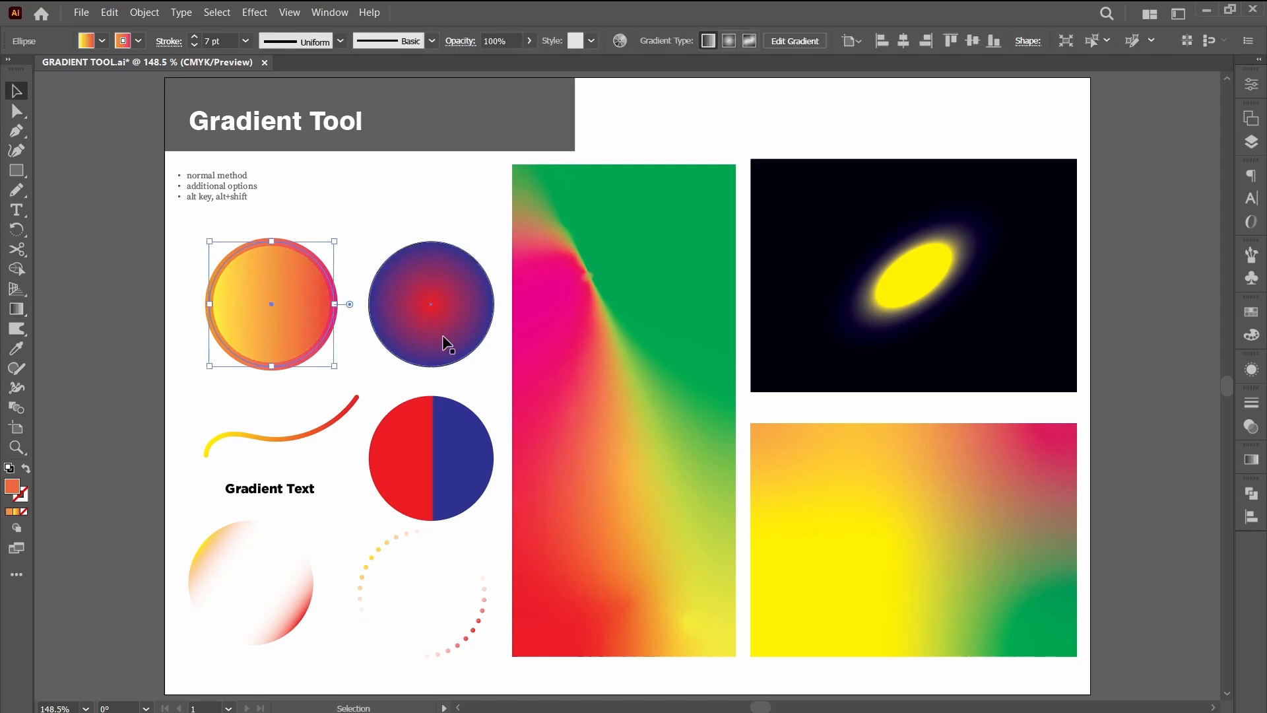
# Remove the stroke from the red-and-blue radial gradient circle and move its red colour stop slightly outward from the centre.
pyautogui.click(443, 344)
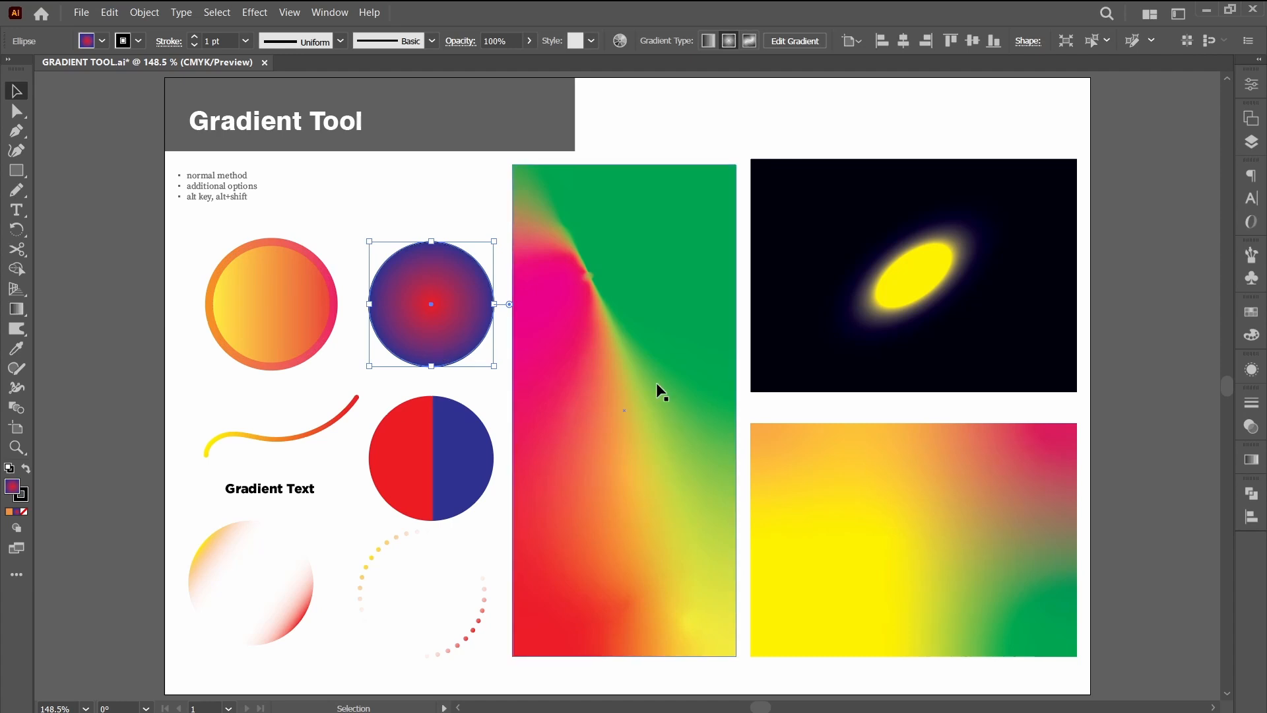
pyautogui.press('g')
pyautogui.scroll(3, 442, 321)
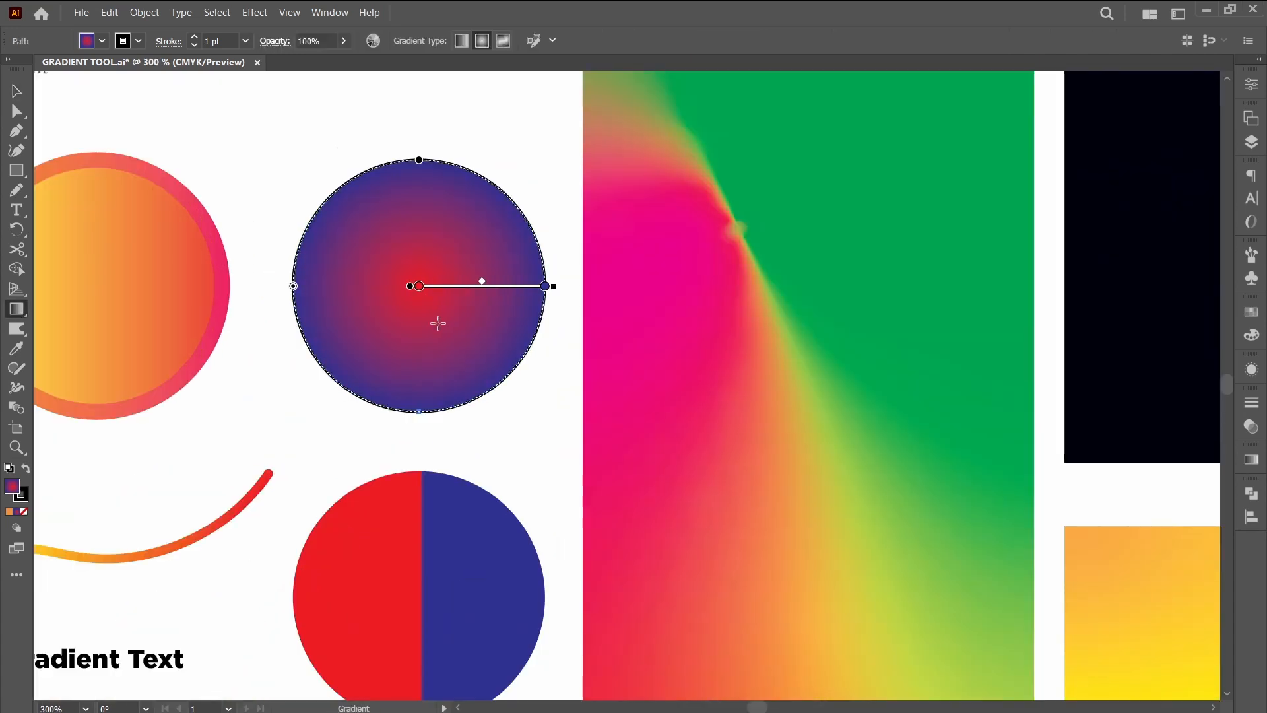
pyautogui.click(424, 348)
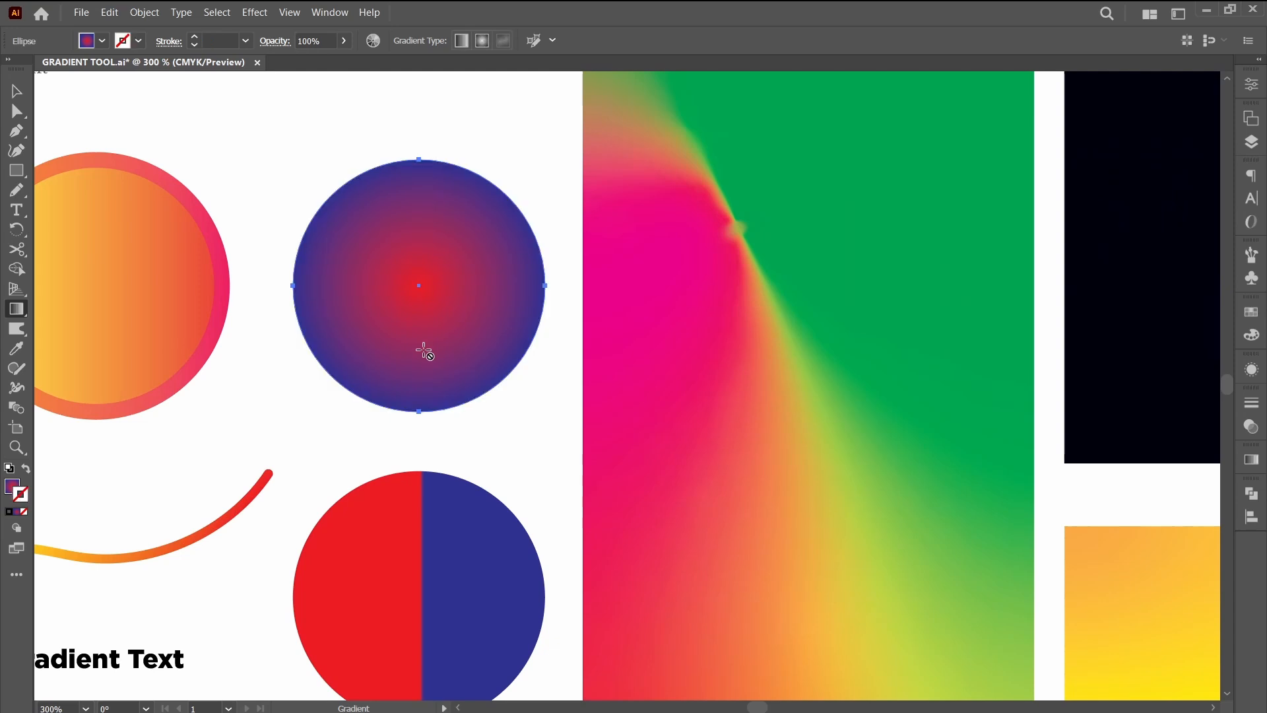
pyautogui.click(482, 285)
pyautogui.moveTo(482, 286); pyautogui.dragTo(438, 290)
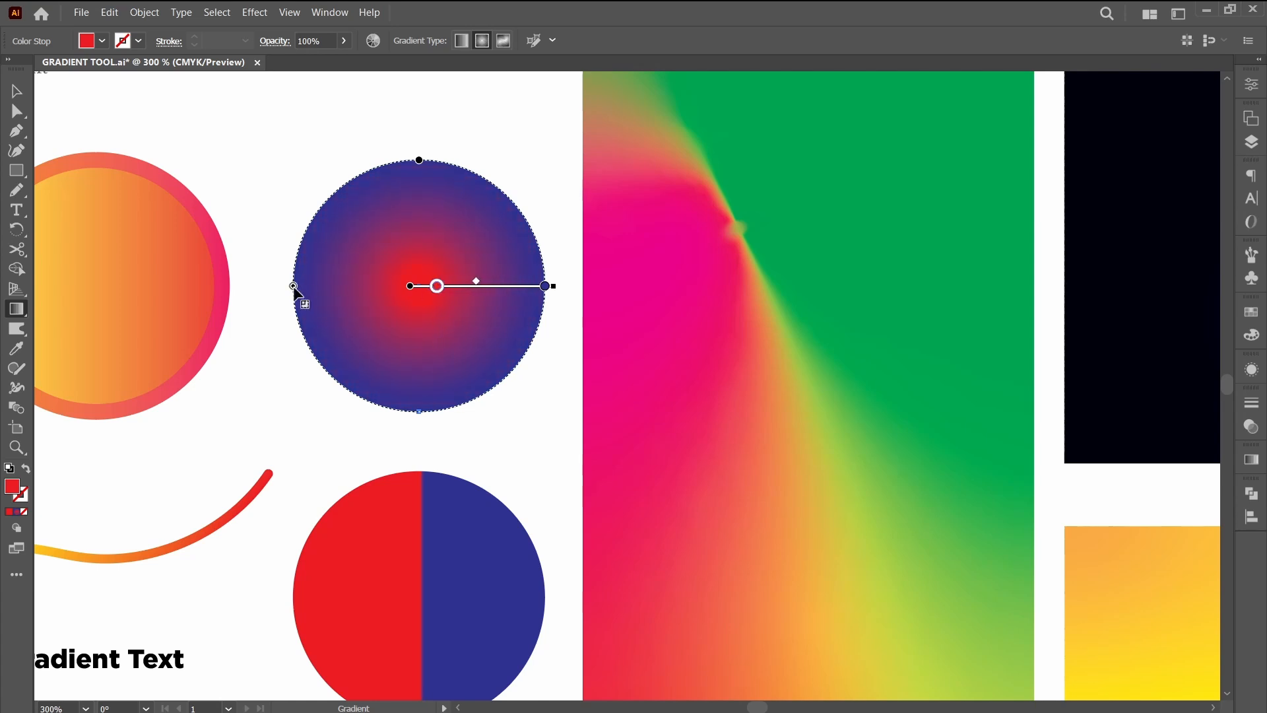
# Enlarge the radial gradient's extent far beyond the circle, shrink it around the centre, and resize it to slightly smaller than the circle.
pyautogui.moveTo(293, 285); pyautogui.dragTo(171, 285)
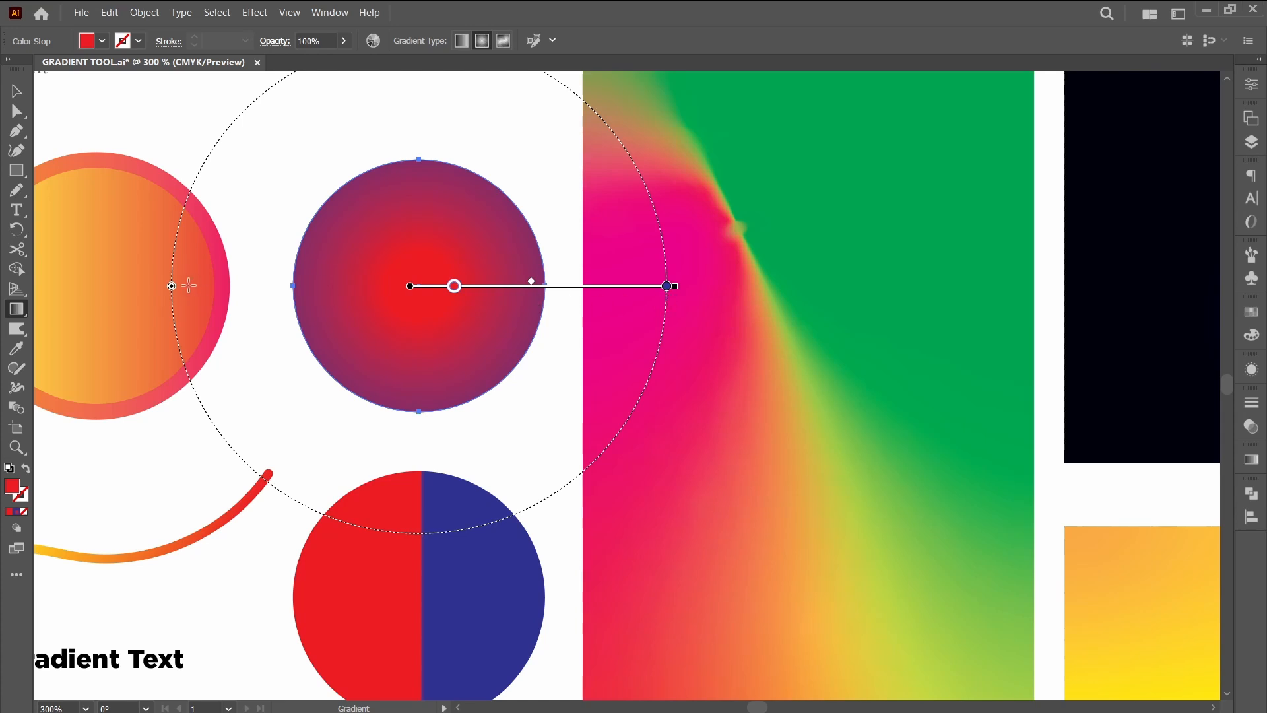
pyautogui.moveTo(171, 286); pyautogui.dragTo(60, 286)
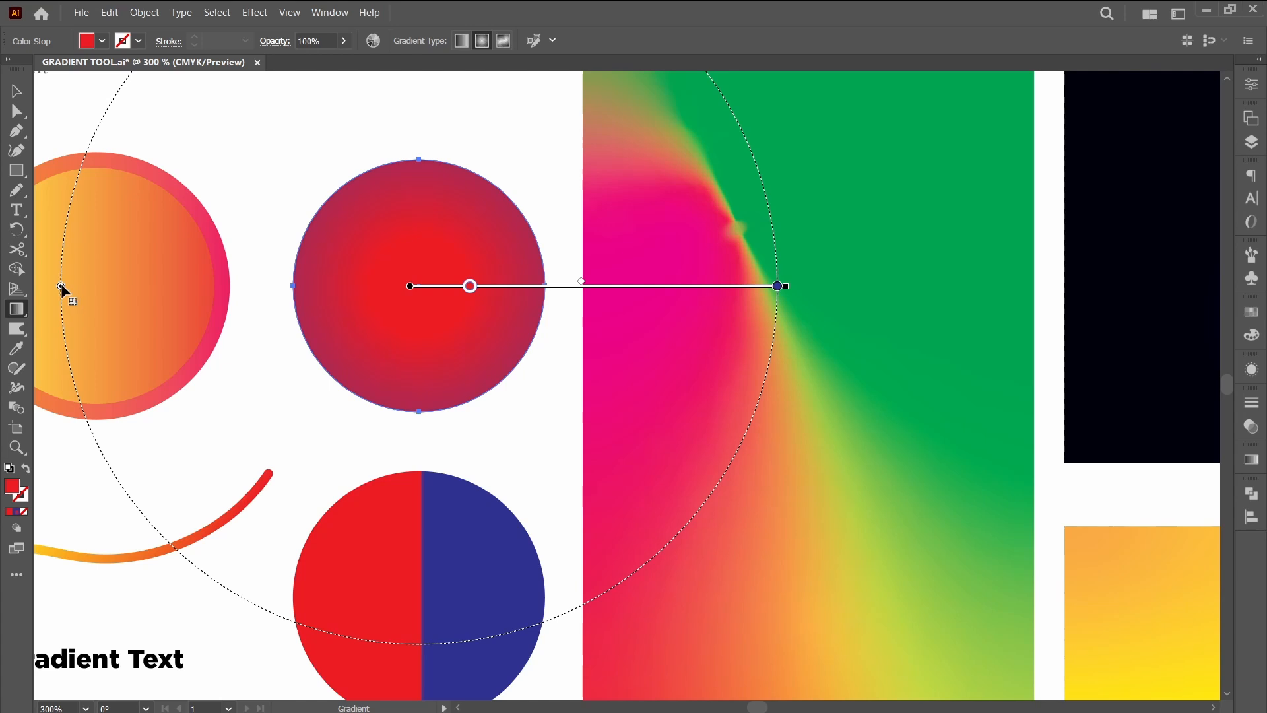
pyautogui.moveTo(62, 287); pyautogui.dragTo(394, 338)
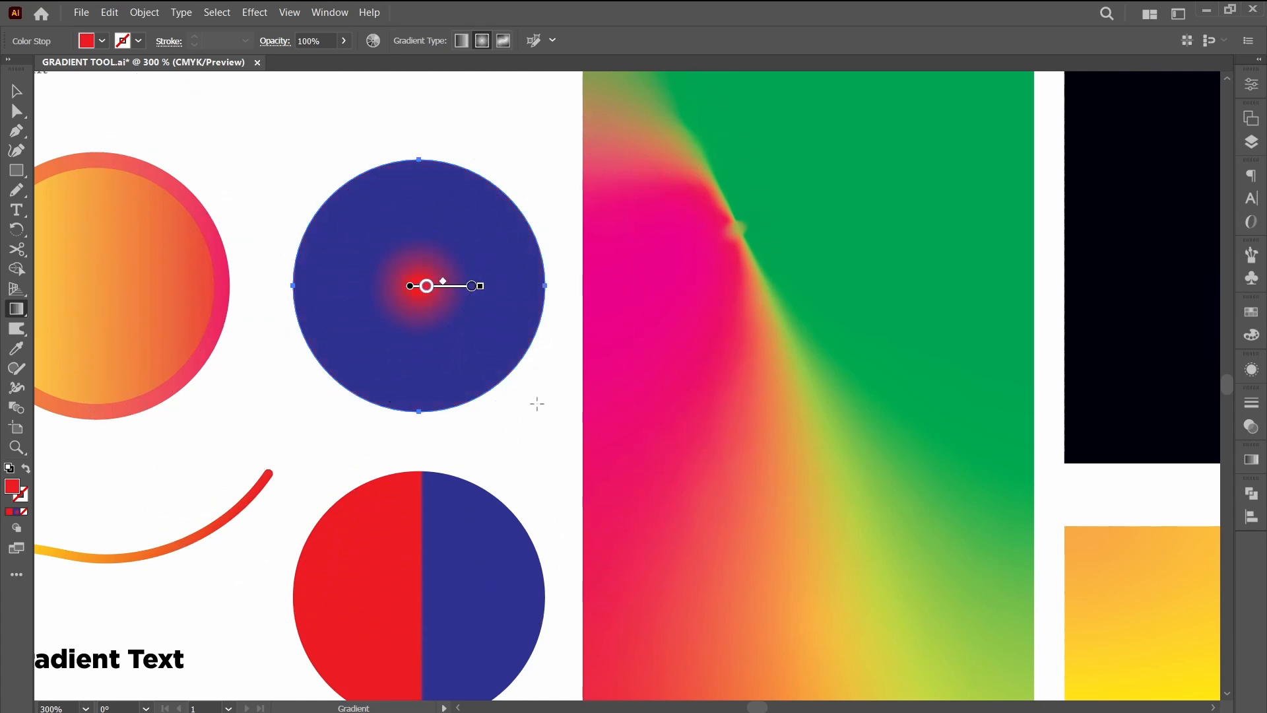
pyautogui.moveTo(360, 288); pyautogui.dragTo(320, 291)
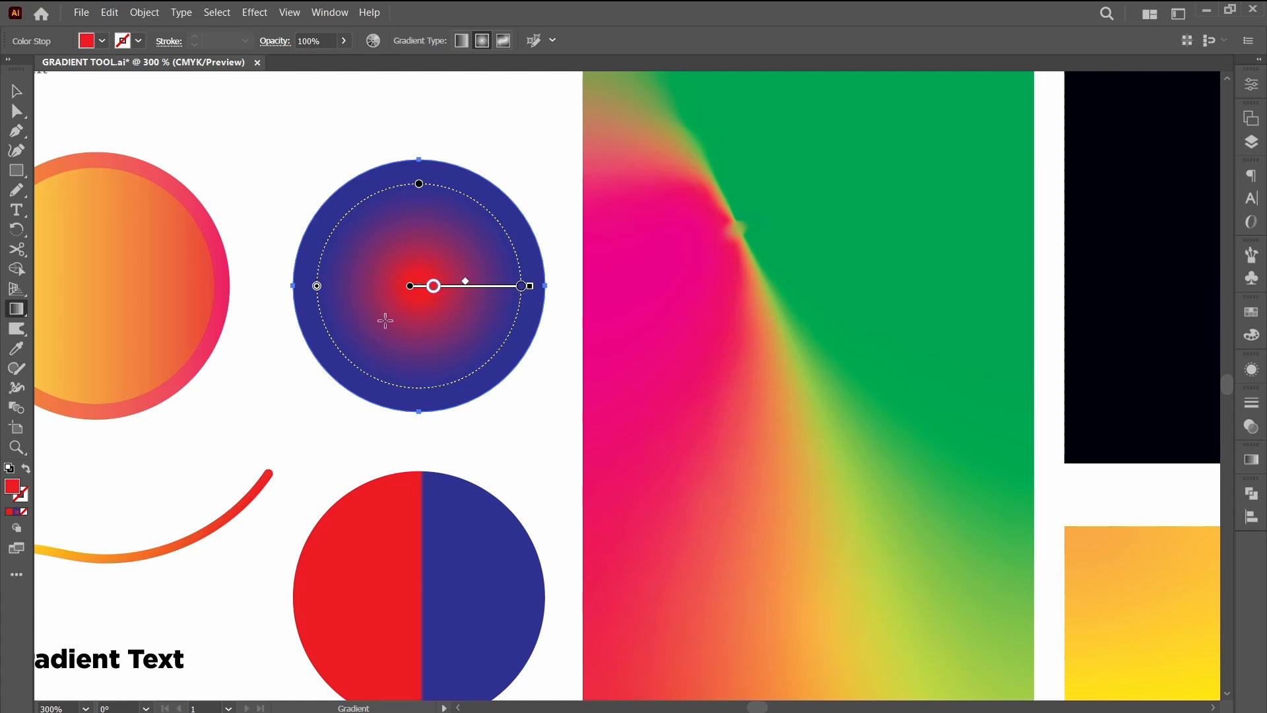
# Rotate the circle's radial gradient by about 13° and move its midpoint outward to halfway between the red and blue stops.
pyautogui.moveTo(434, 385)
pyautogui.mouseDown()
pyautogui.moveTo(478, 354)
pyautogui.moveTo(418, 376)
pyautogui.moveTo(453, 370)
pyautogui.mouseUp()
pyautogui.moveTo(463, 270); pyautogui.dragTo(475, 267)
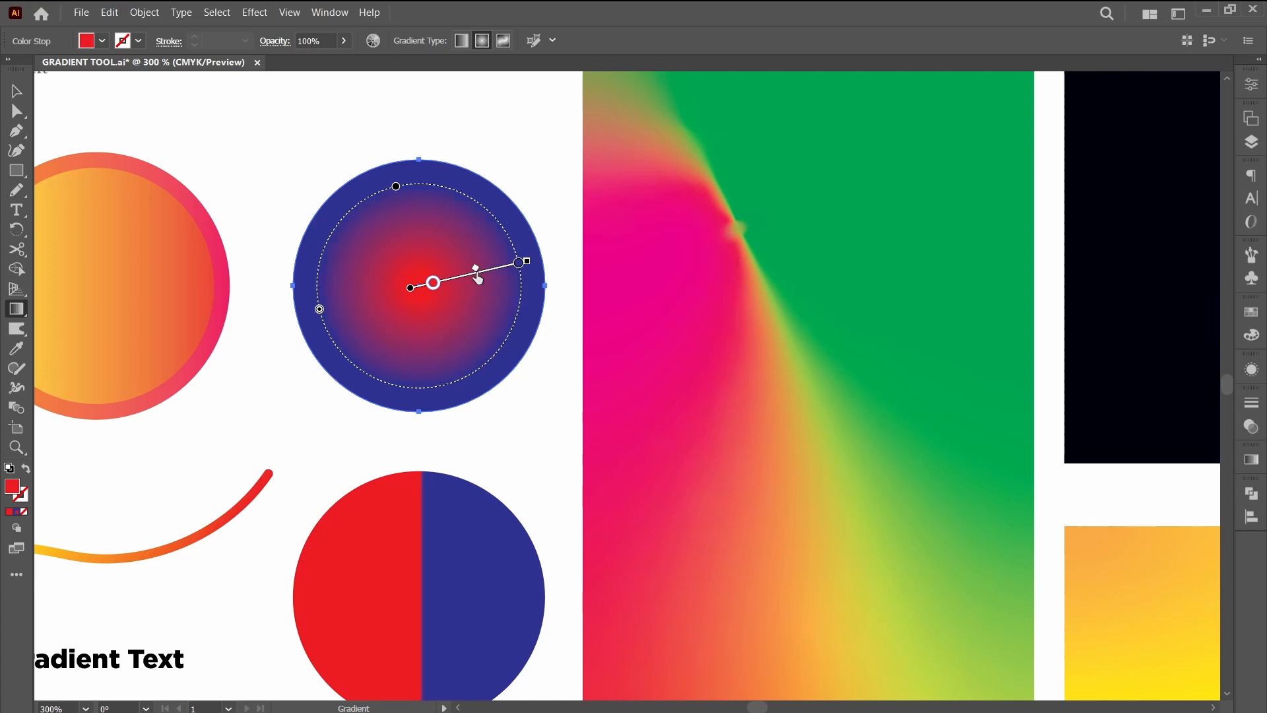
# Reverse the circle's radial gradient to put blue in the centre, and reverse it again to bring red back there.
pyautogui.click(1253, 464)
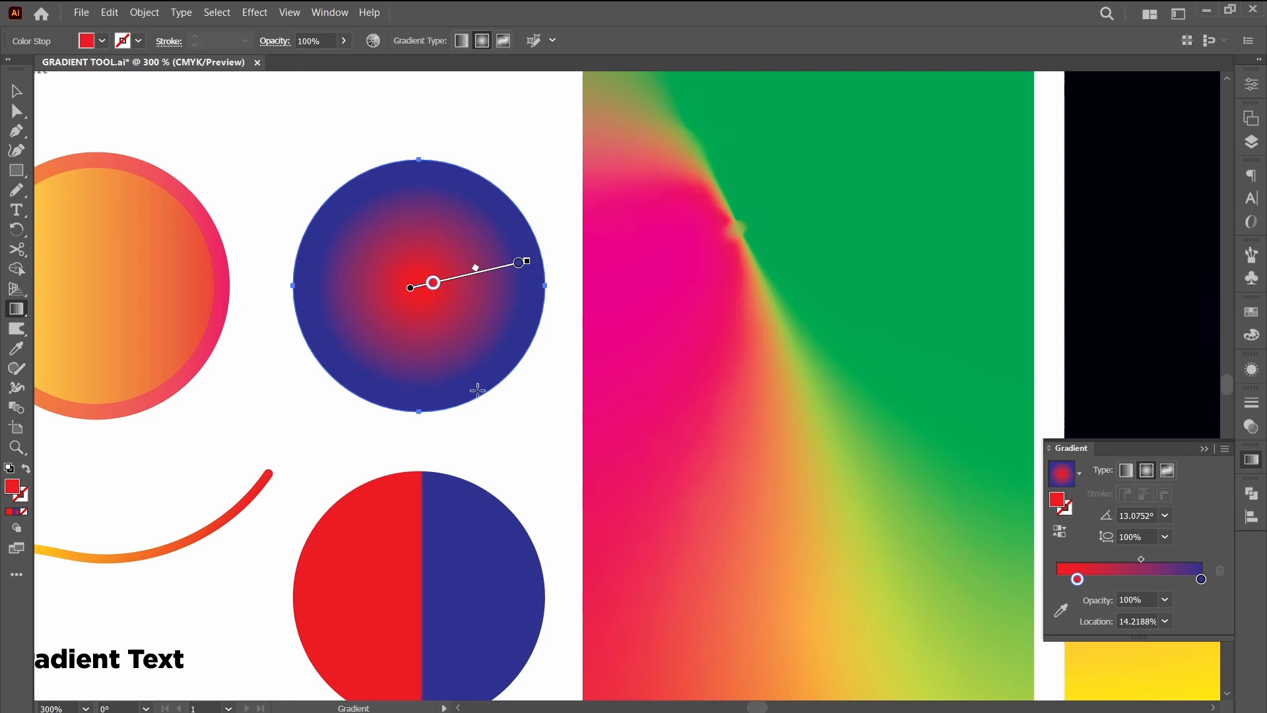
pyautogui.moveTo(406, 308)
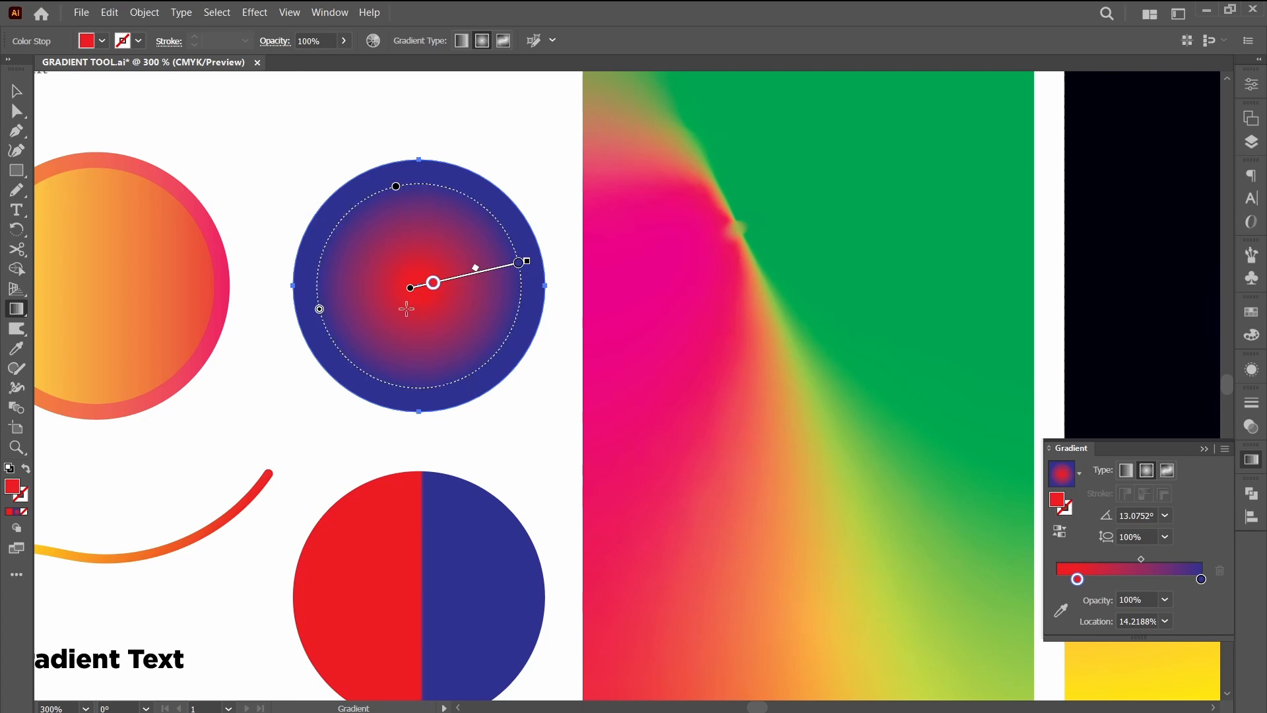
pyautogui.click(1062, 534)
pyautogui.moveTo(423, 301)
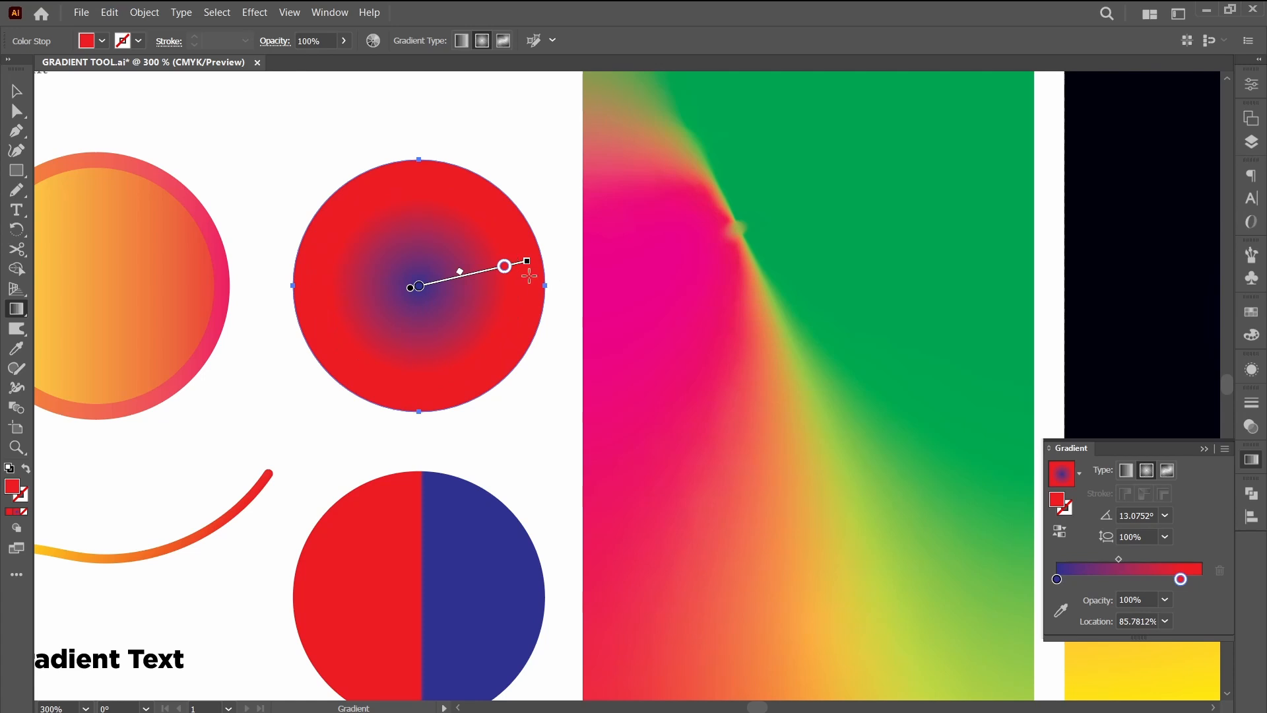
pyautogui.click(1060, 530)
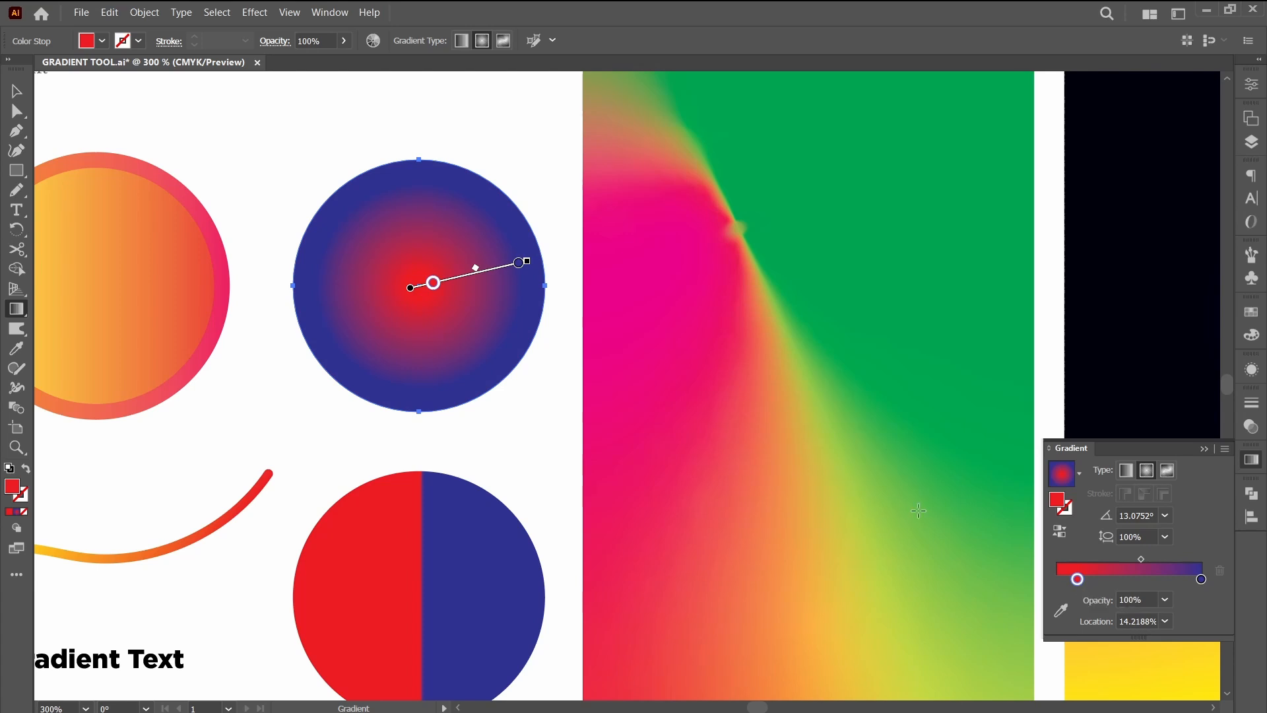
# Redraw the radial gradient with a short span, starting up and to the left of the circle's centre.
pyautogui.click(466, 339)
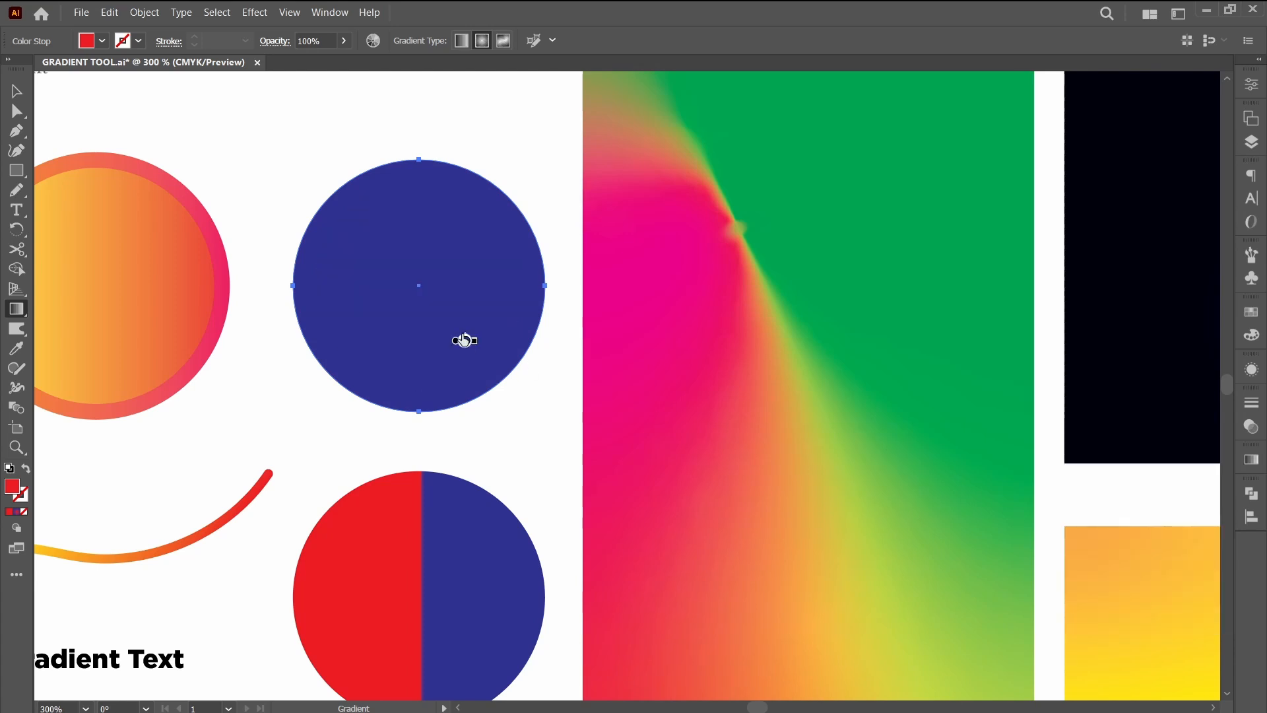
pyautogui.moveTo(367, 268); pyautogui.dragTo(448, 341)
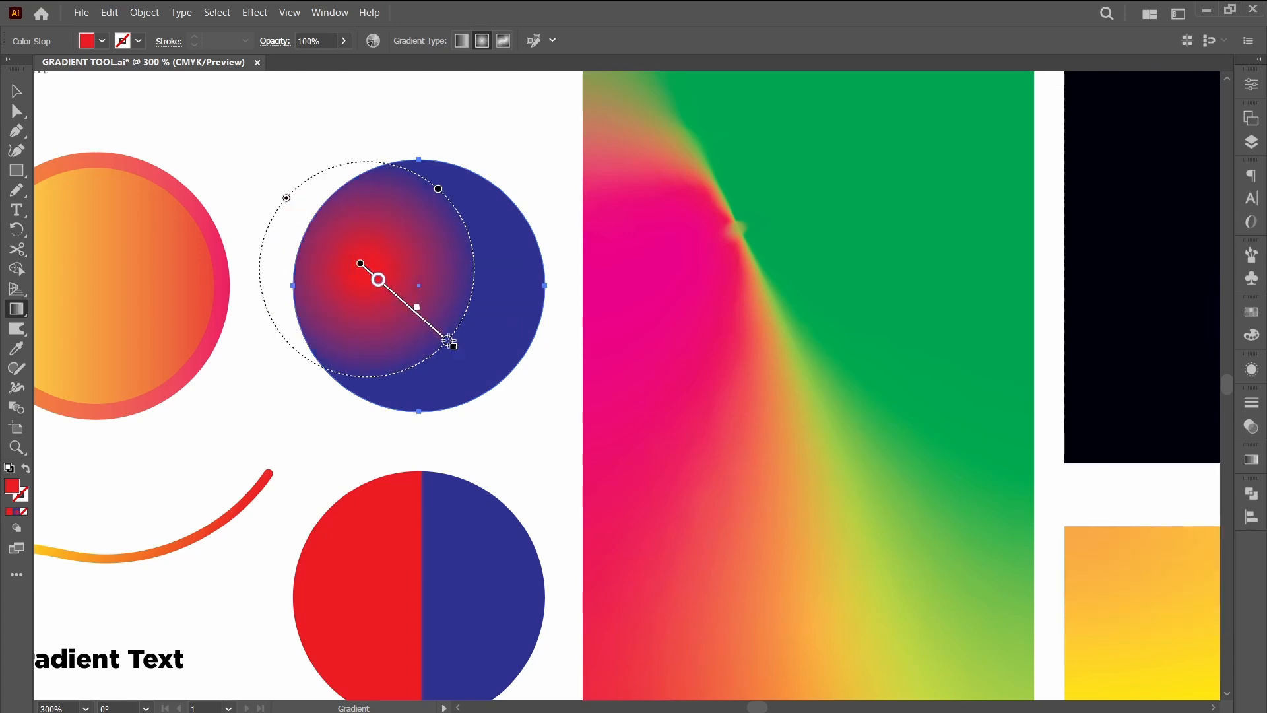
pyautogui.press('v')
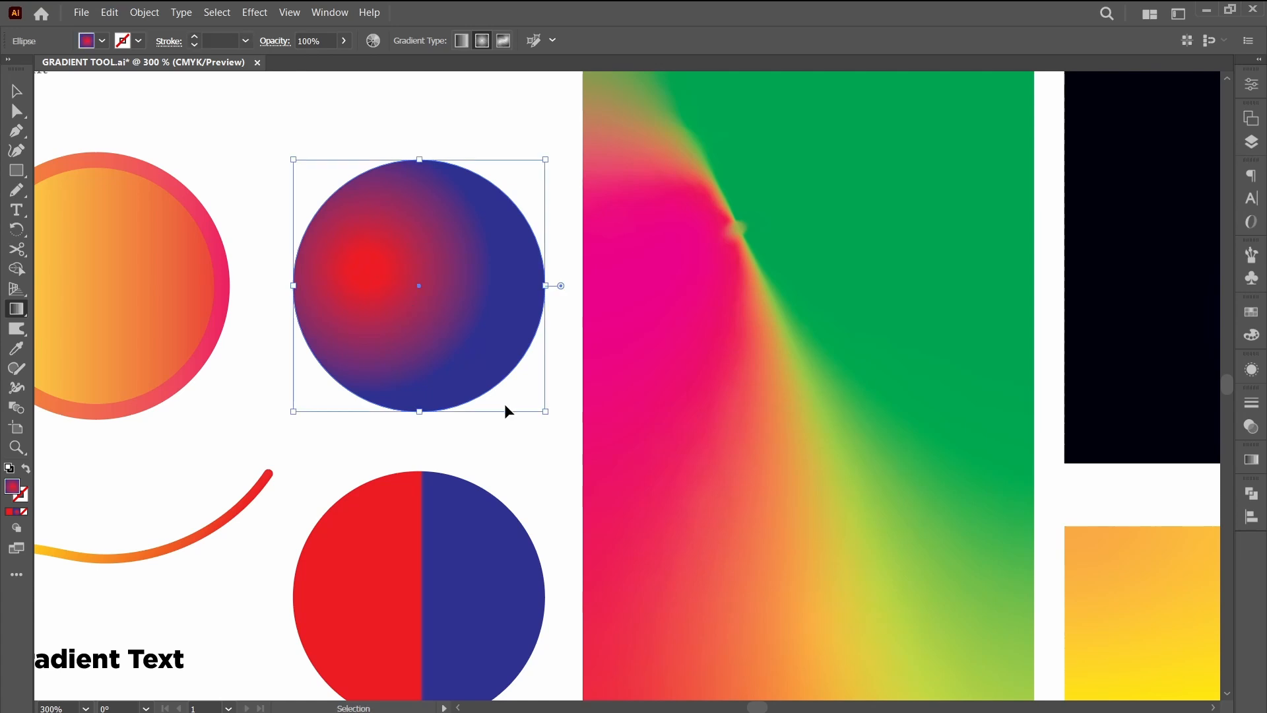
# Redraw the radial gradient diagonally from the circle's upper-left edge to its lower-right edge, and deselect the circle.
pyautogui.press('g')
pyautogui.moveTo(339, 204); pyautogui.dragTo(488, 372)
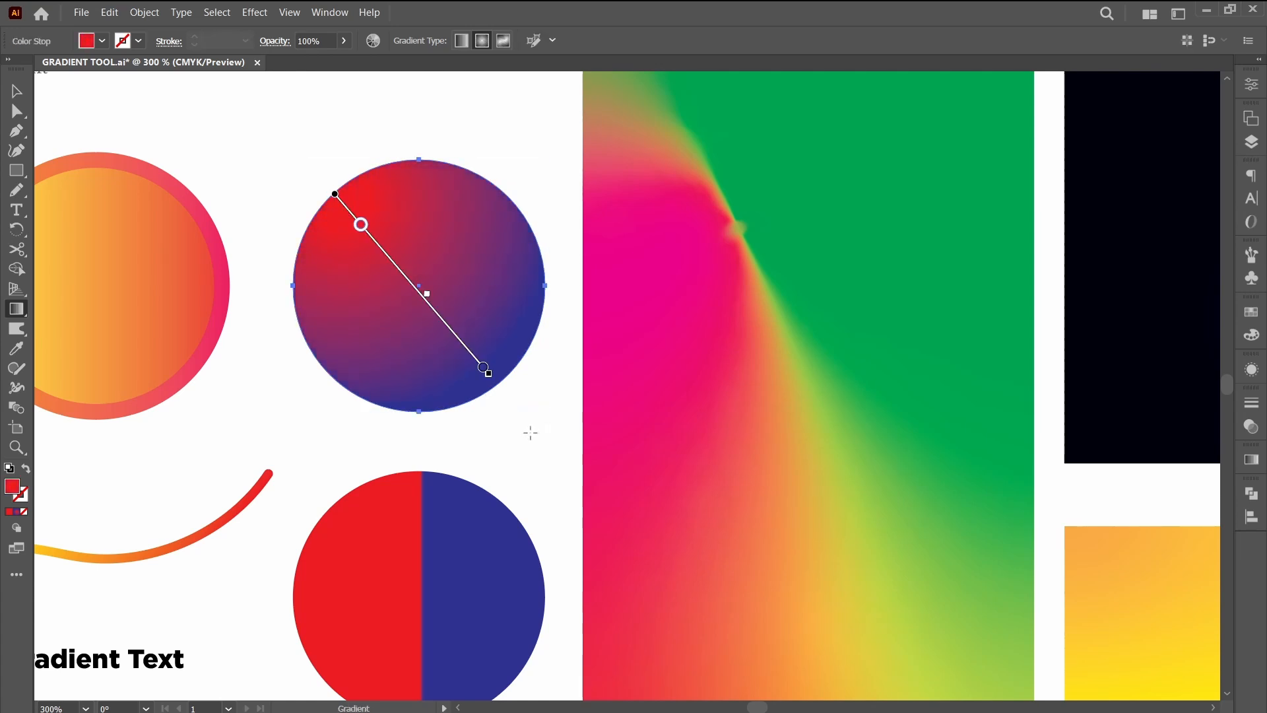
pyautogui.press('v')
pyautogui.click(521, 433)
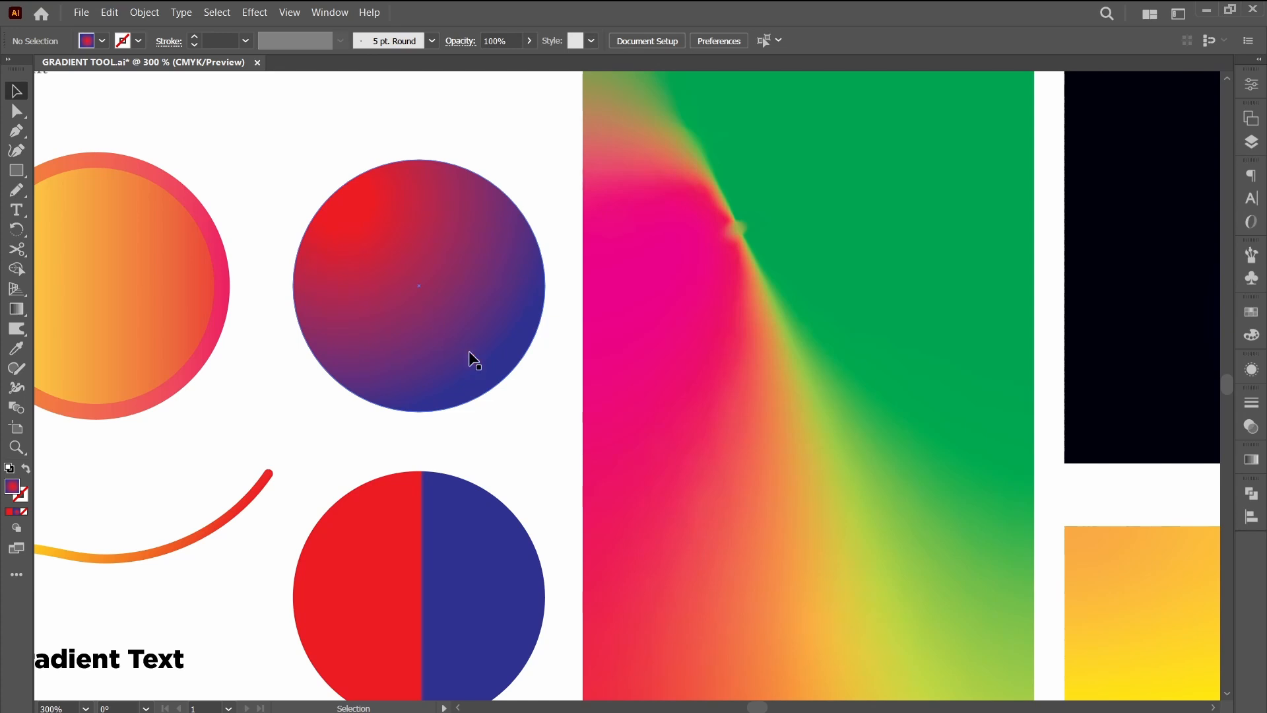
# Select the curved yellow-to-red line, make its stroke active for the Gradient tool, and show its gradient settings.
pyautogui.press('space')
pyautogui.moveTo(527, 452); pyautogui.dragTo(585, 365)
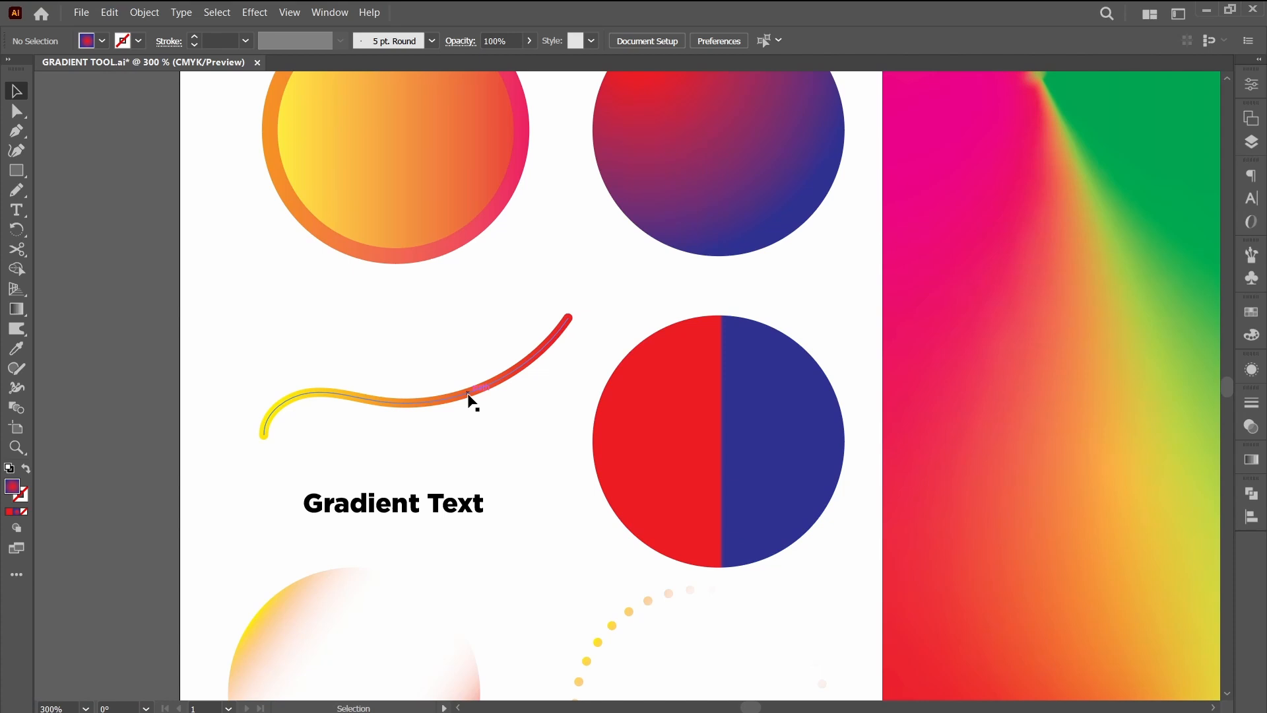
pyautogui.click(469, 395)
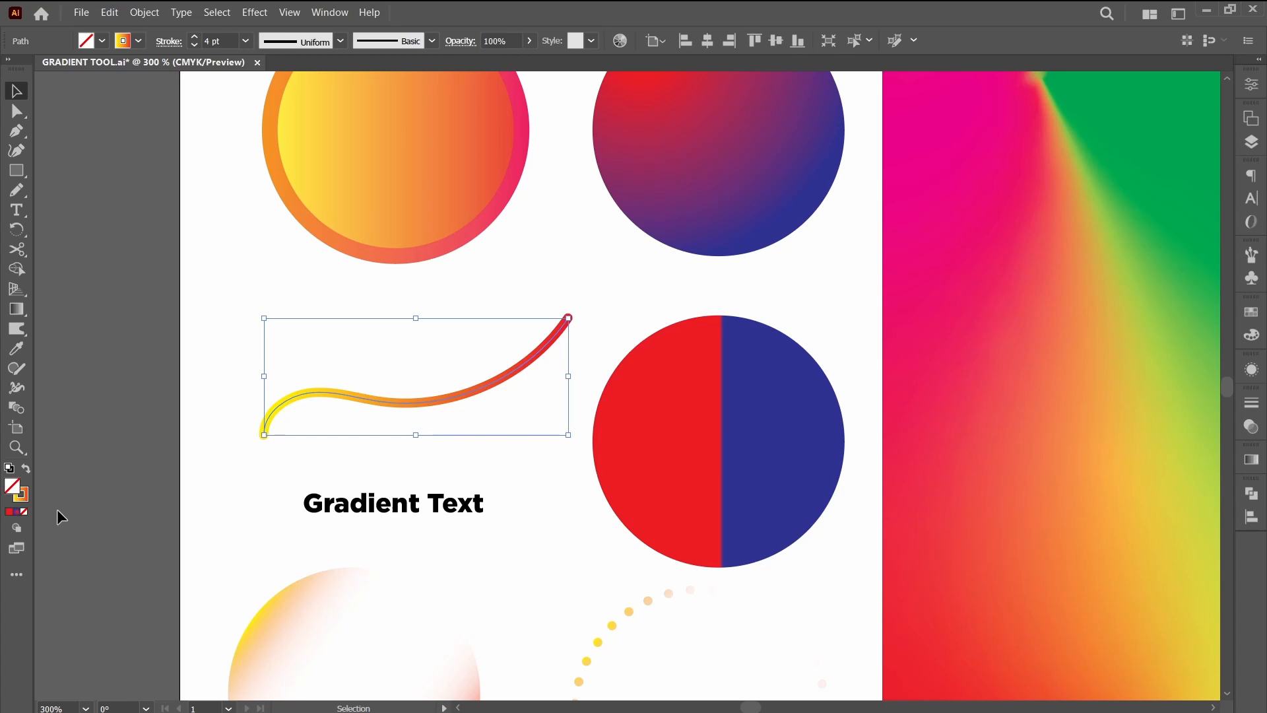
pyautogui.press('x')
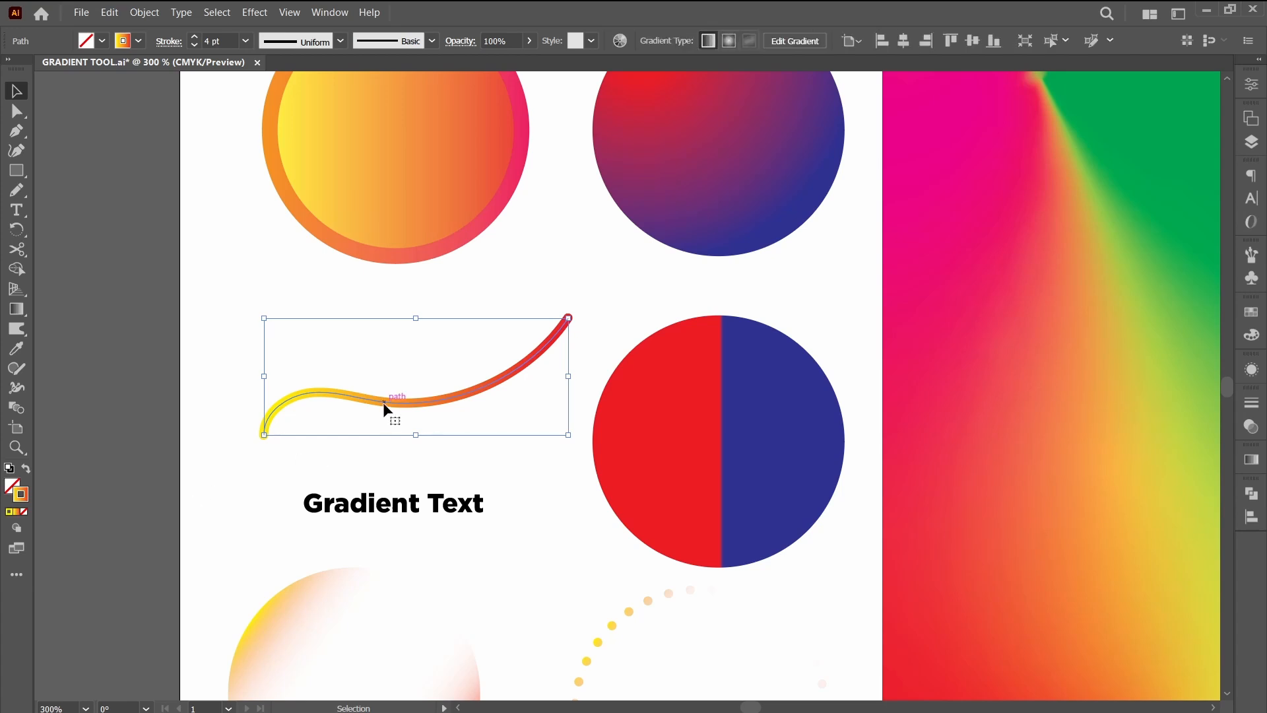
pyautogui.press('g')
pyautogui.click(1251, 460)
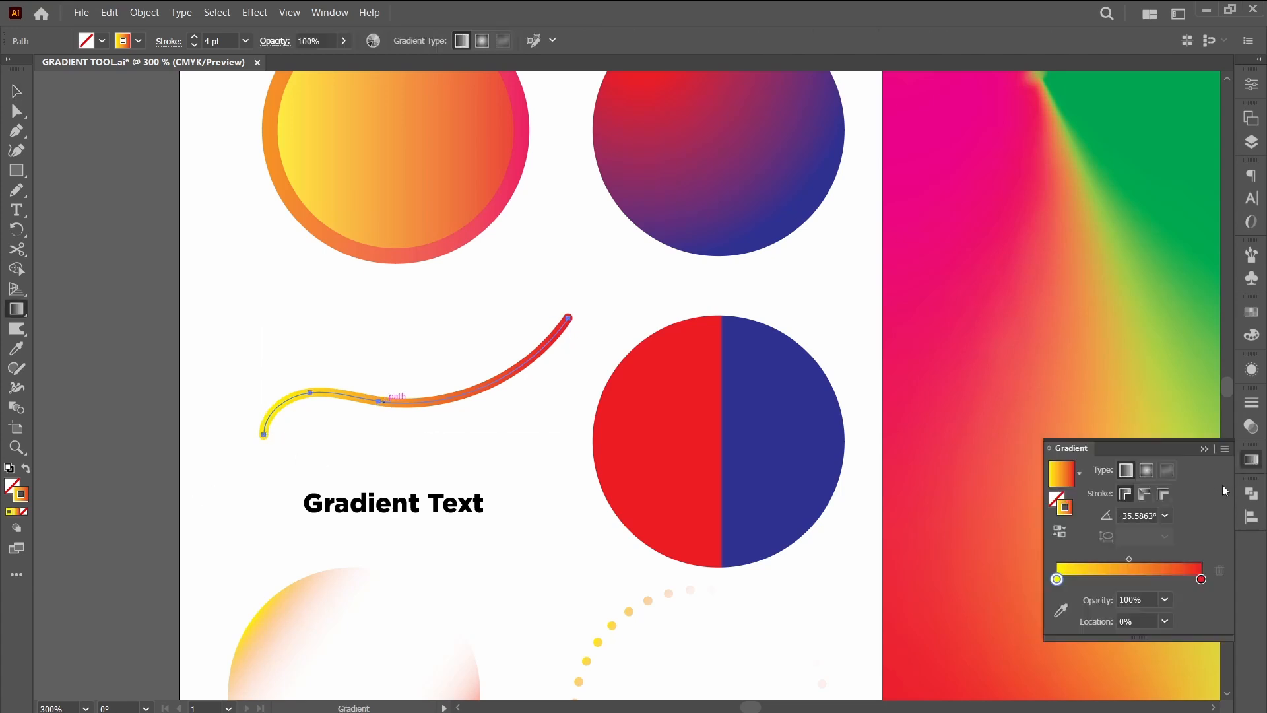
# Apply the gradient along the stroke on the yellow-to-red circle and on the curved line.
pyautogui.click(355, 351)
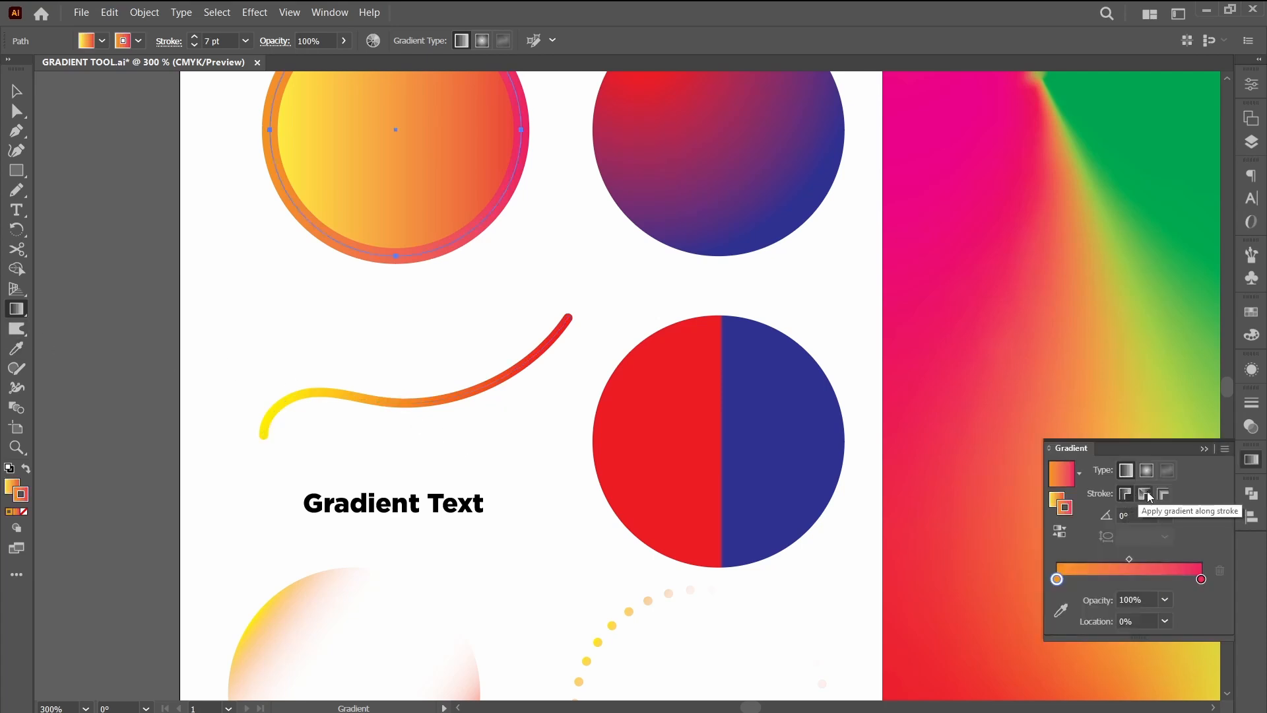
pyautogui.click(1145, 494)
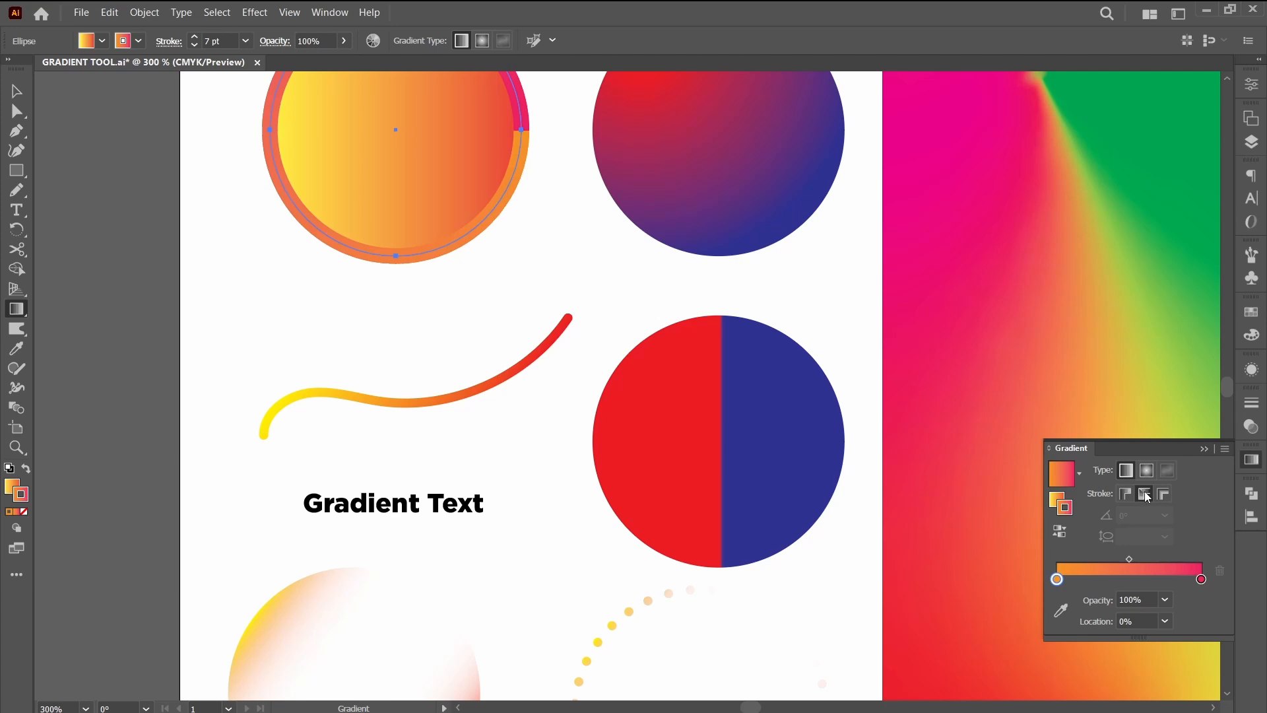
pyautogui.click(463, 388)
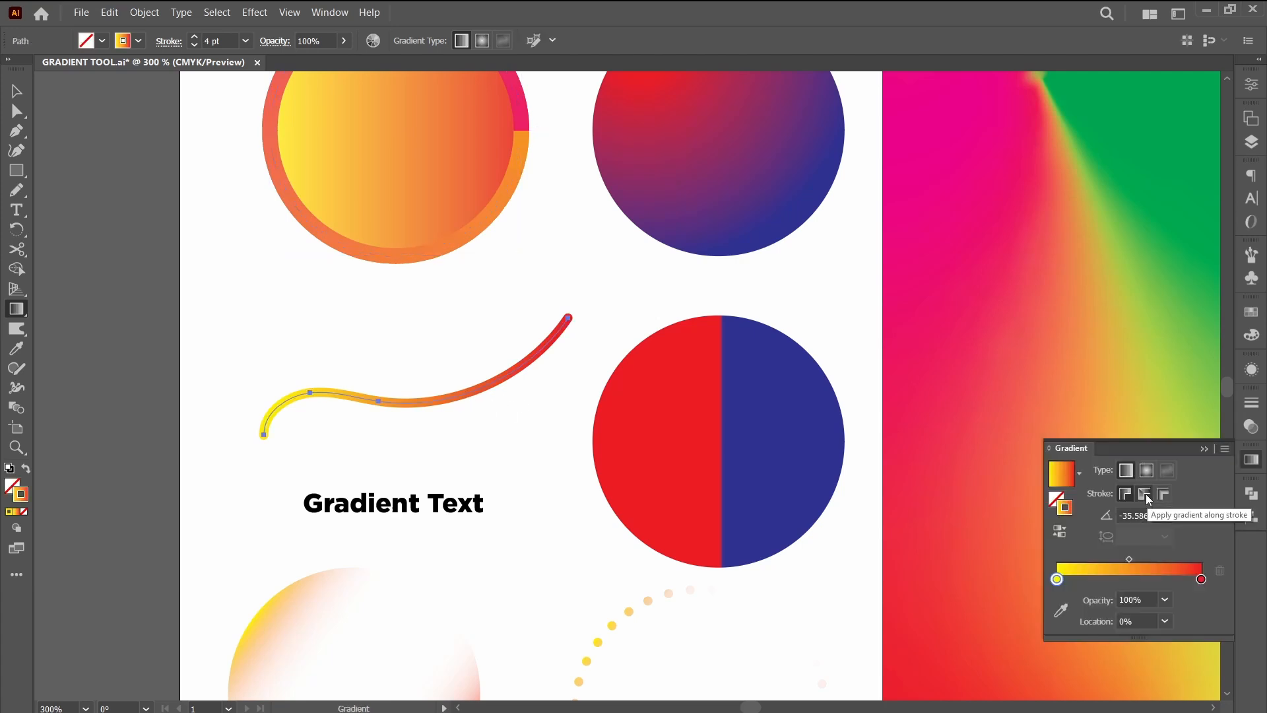
pyautogui.click(1144, 493)
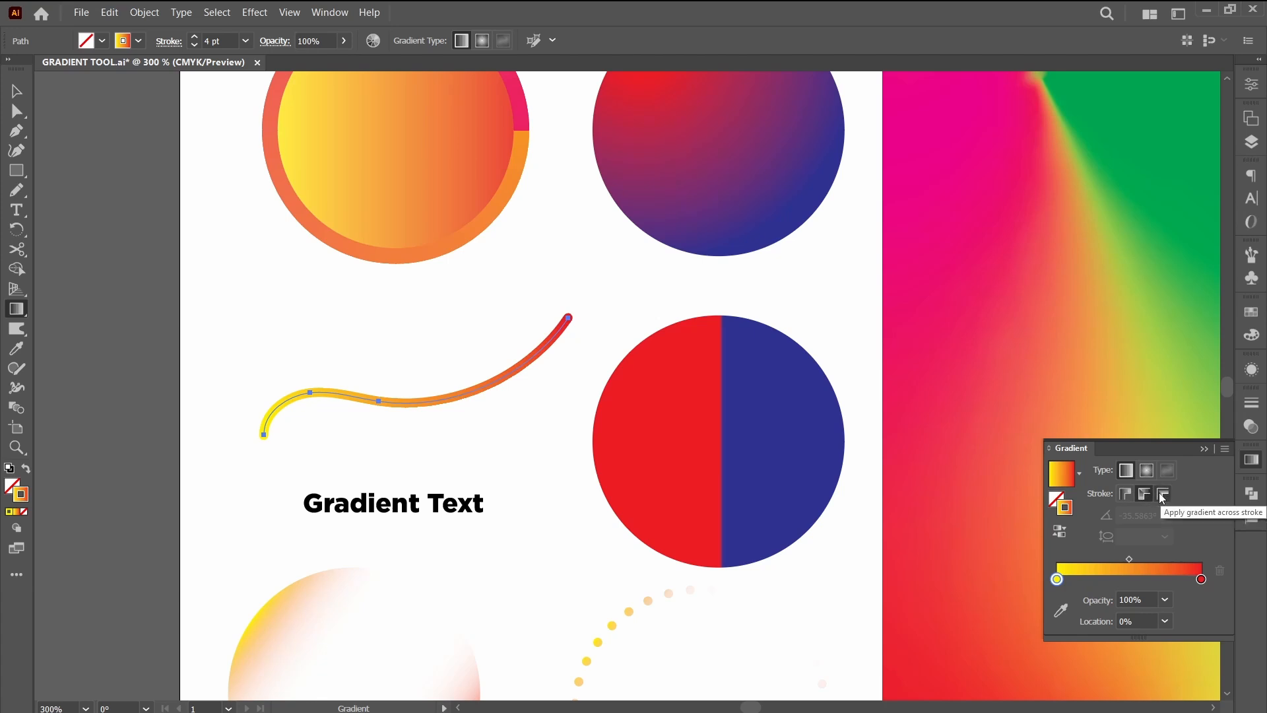
# Apply the curved line's gradient across its stroke instead, and deselect the line.
pyautogui.click(1161, 495)
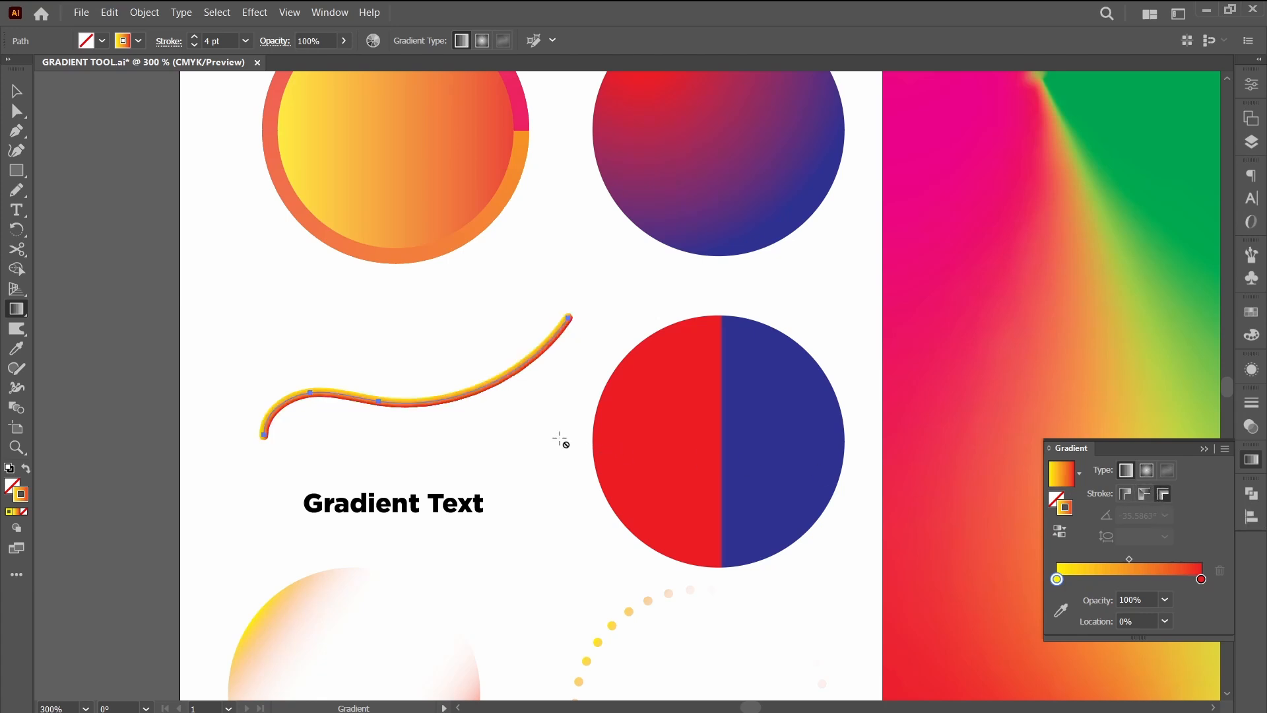
pyautogui.press('ctrl')
pyautogui.keyDown('ctrl'); pyautogui.click(490, 451); pyautogui.keyUp('ctrl')
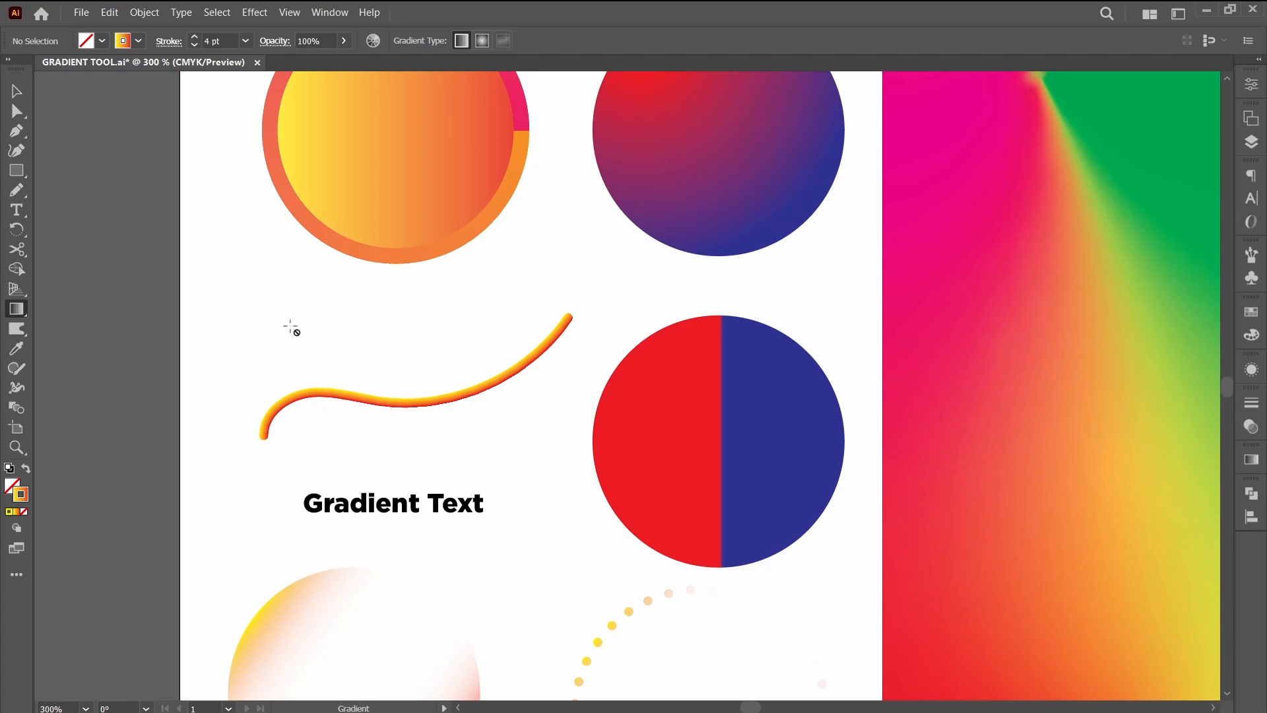
# Draw a straight vertical line beside the curved line's yellow end with the Pen tool and apply its gradient across the stroke.
pyautogui.press('p')
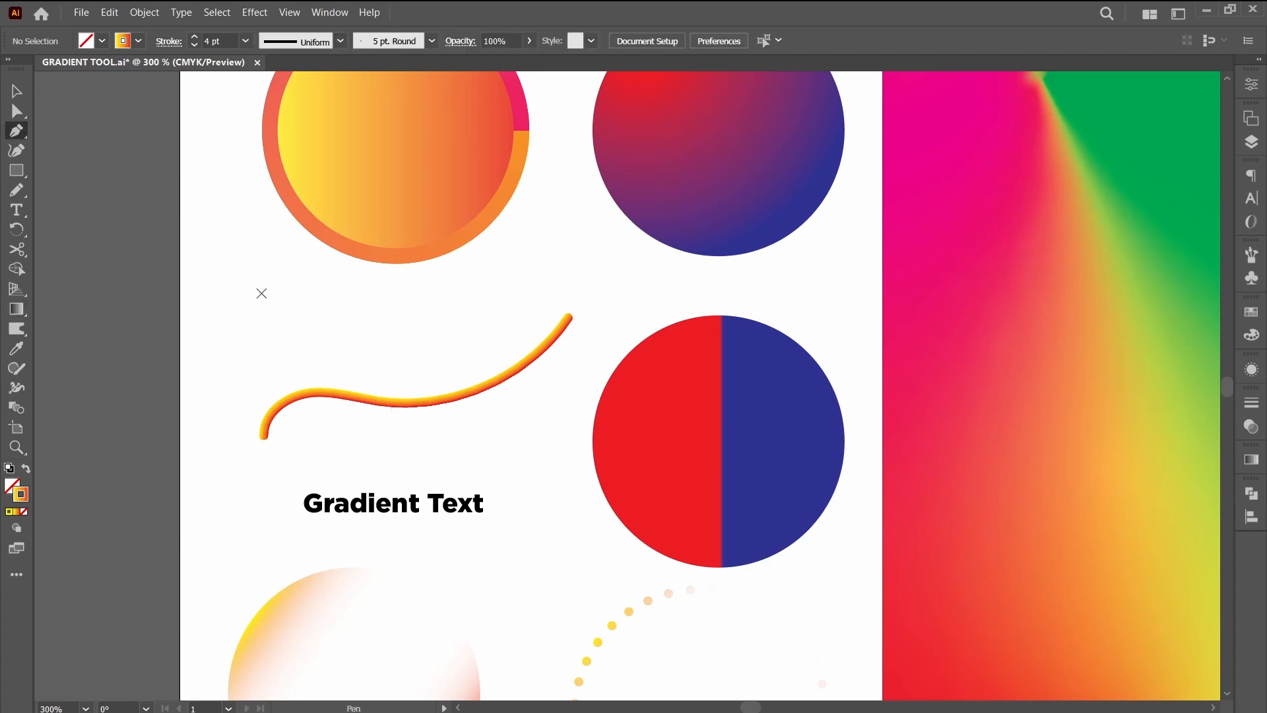
pyautogui.click(238, 259)
pyautogui.click(238, 492)
pyautogui.press('v')
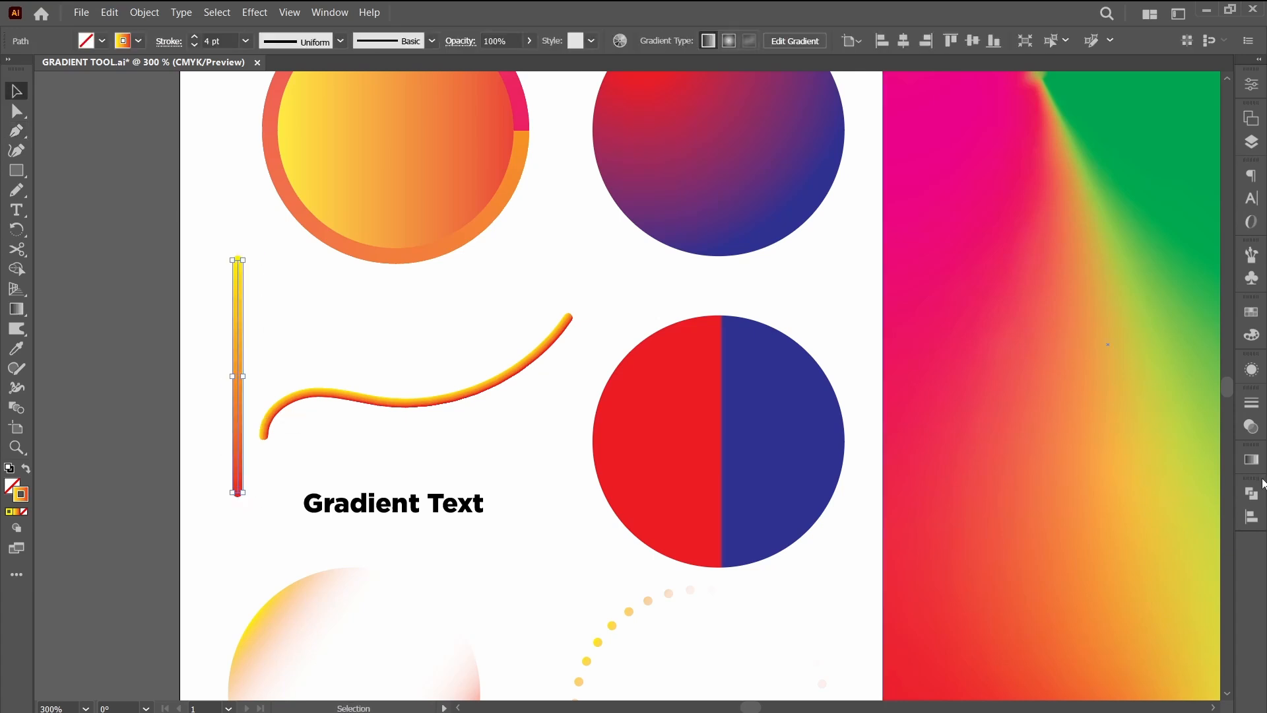
pyautogui.click(1253, 456)
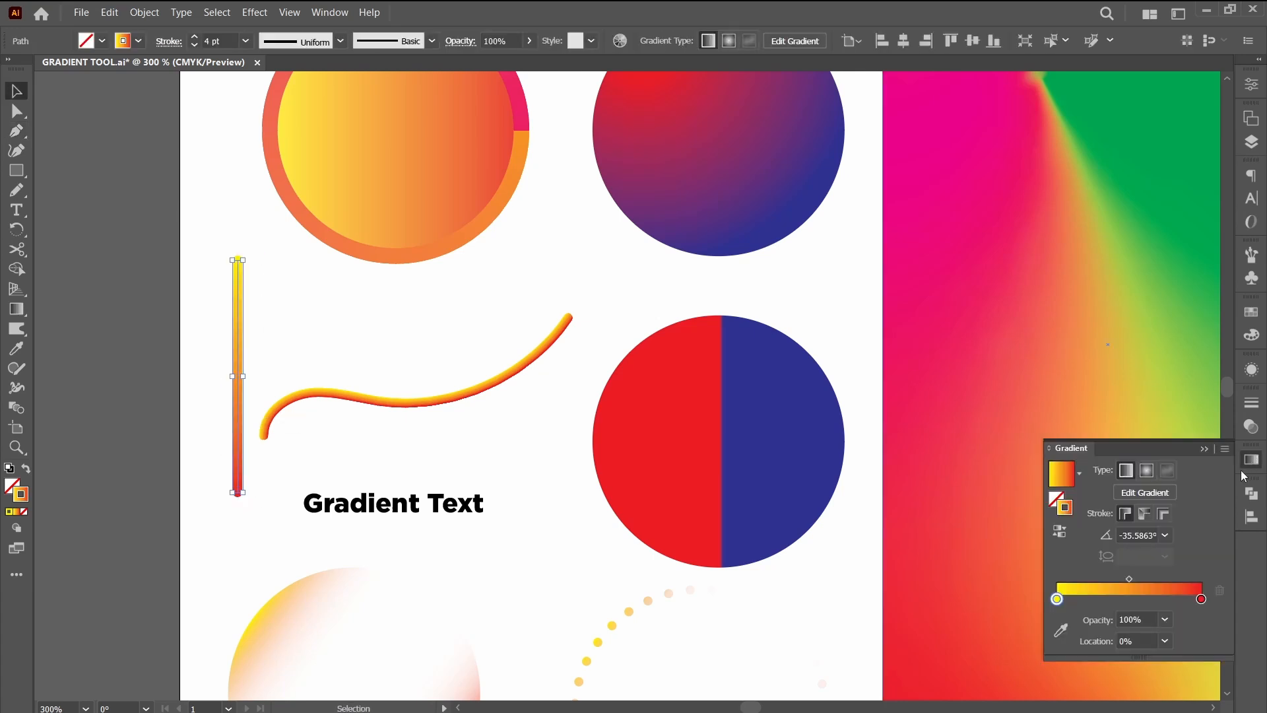
pyautogui.click(1163, 515)
pyautogui.click(360, 430)
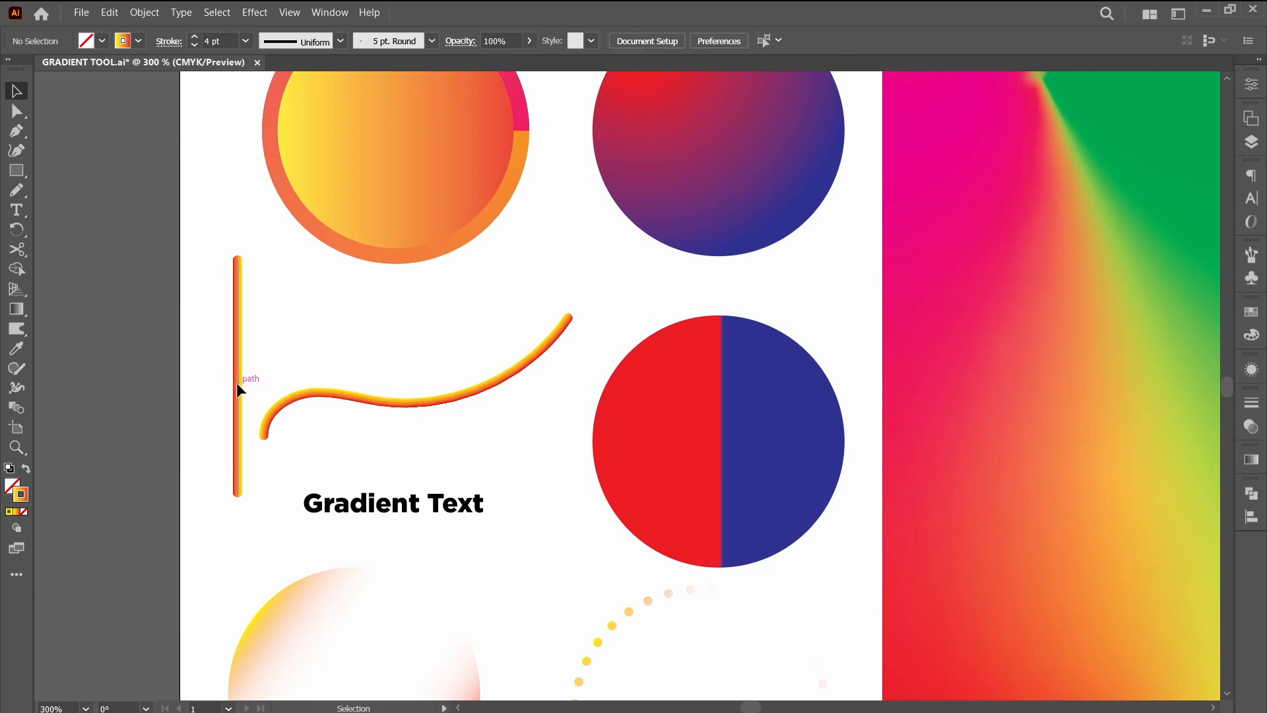
# Turn the vertical line's stroke gradient into red–yellow–red, with the yellow stop near the middle and red at both ends.
pyautogui.click(237, 389)
pyautogui.click(1252, 460)
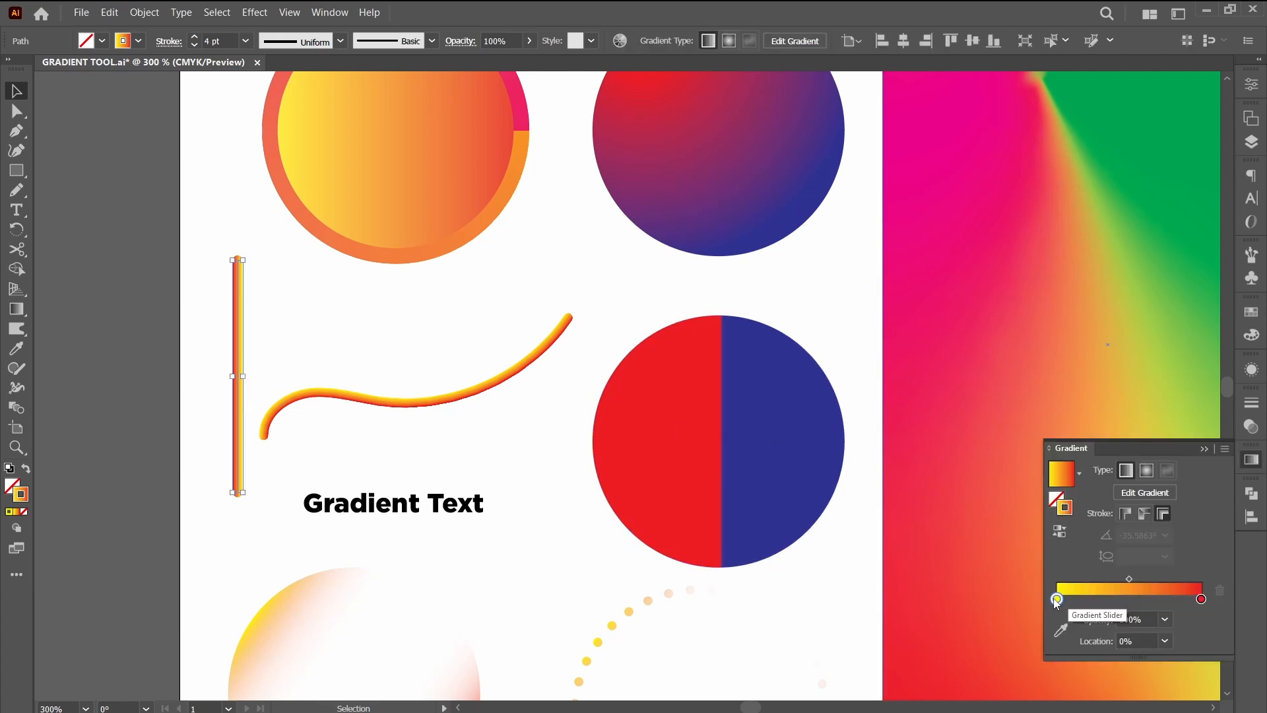
pyautogui.moveTo(1057, 599)
pyautogui.mouseDown()
pyautogui.moveTo(1191, 599)
pyautogui.moveTo(1057, 598)
pyautogui.mouseUp()
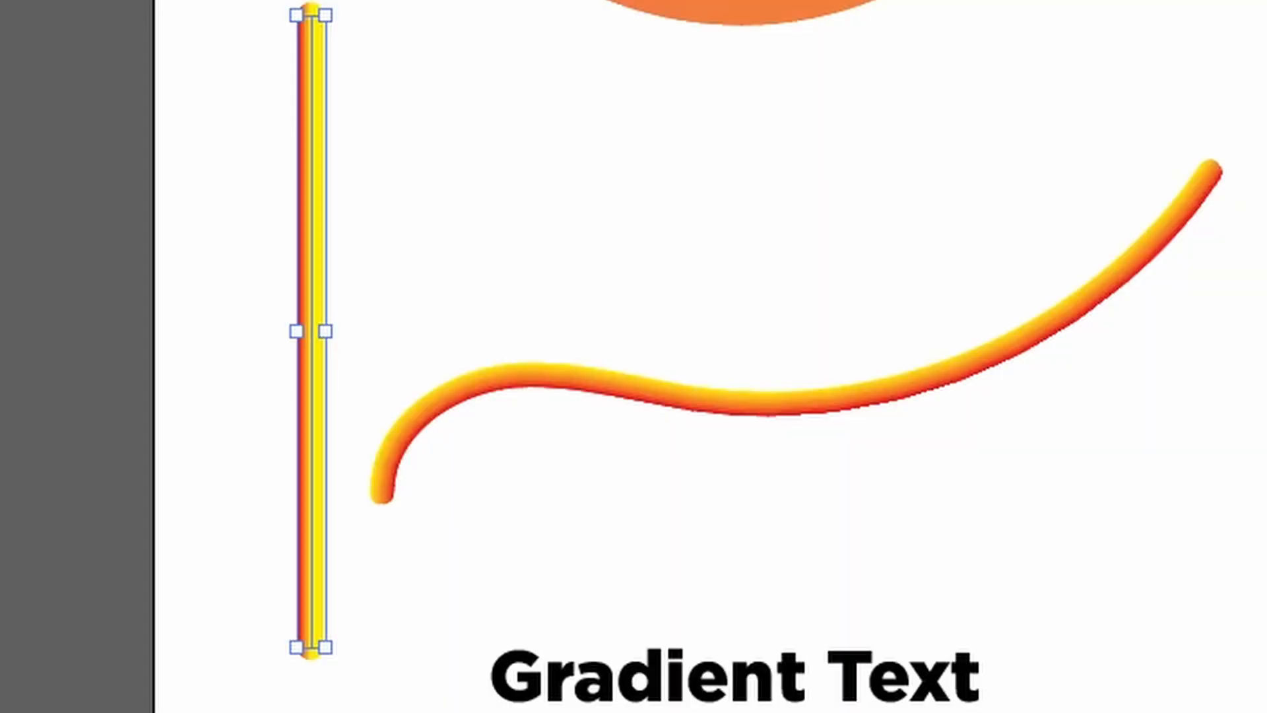
pyautogui.click(637, 541)
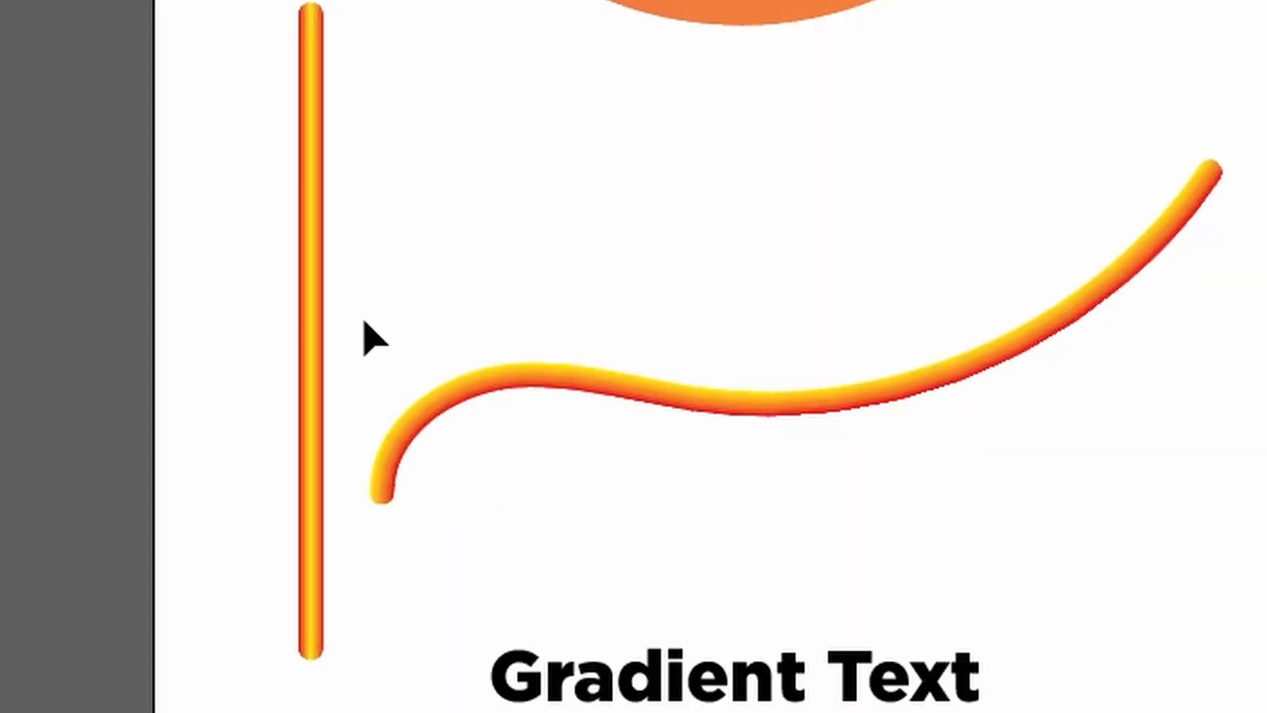
# Recolour the vertical line's stroke gradient with black (K 100) at both end stops and white at the middle stop.
pyautogui.moveTo(361, 334); pyautogui.dragTo(164, 339)
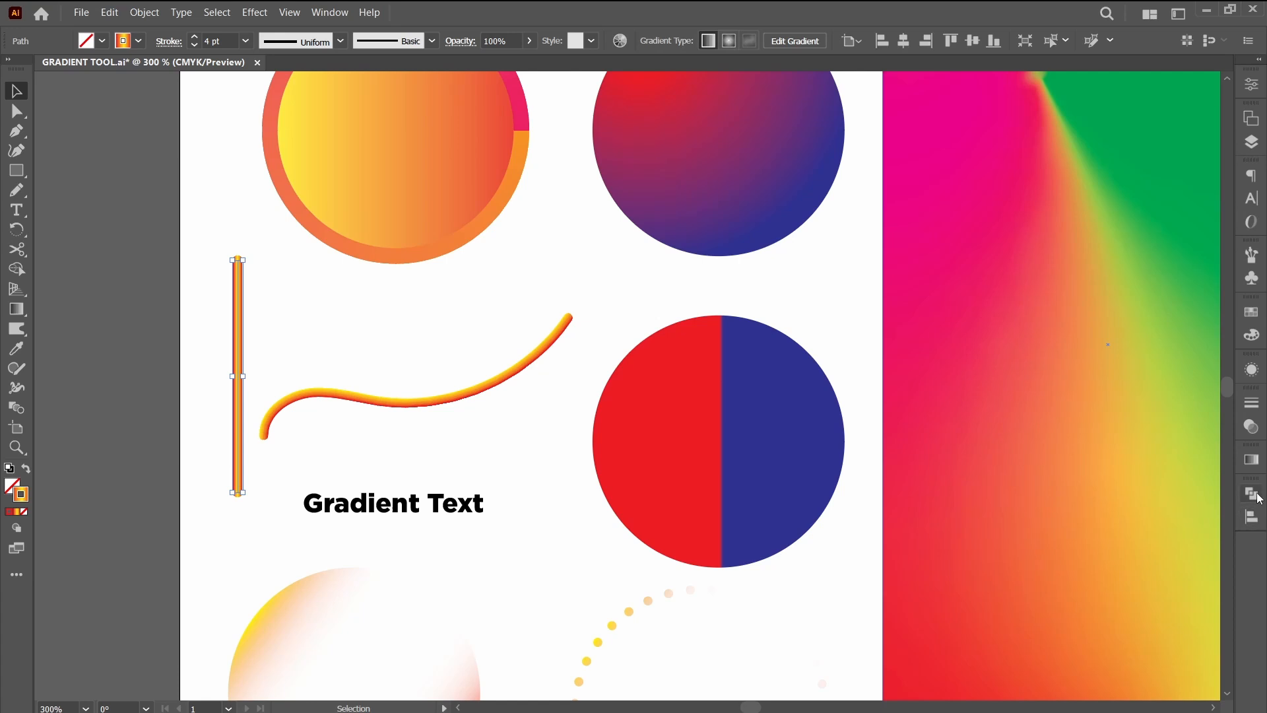
pyautogui.click(1255, 464)
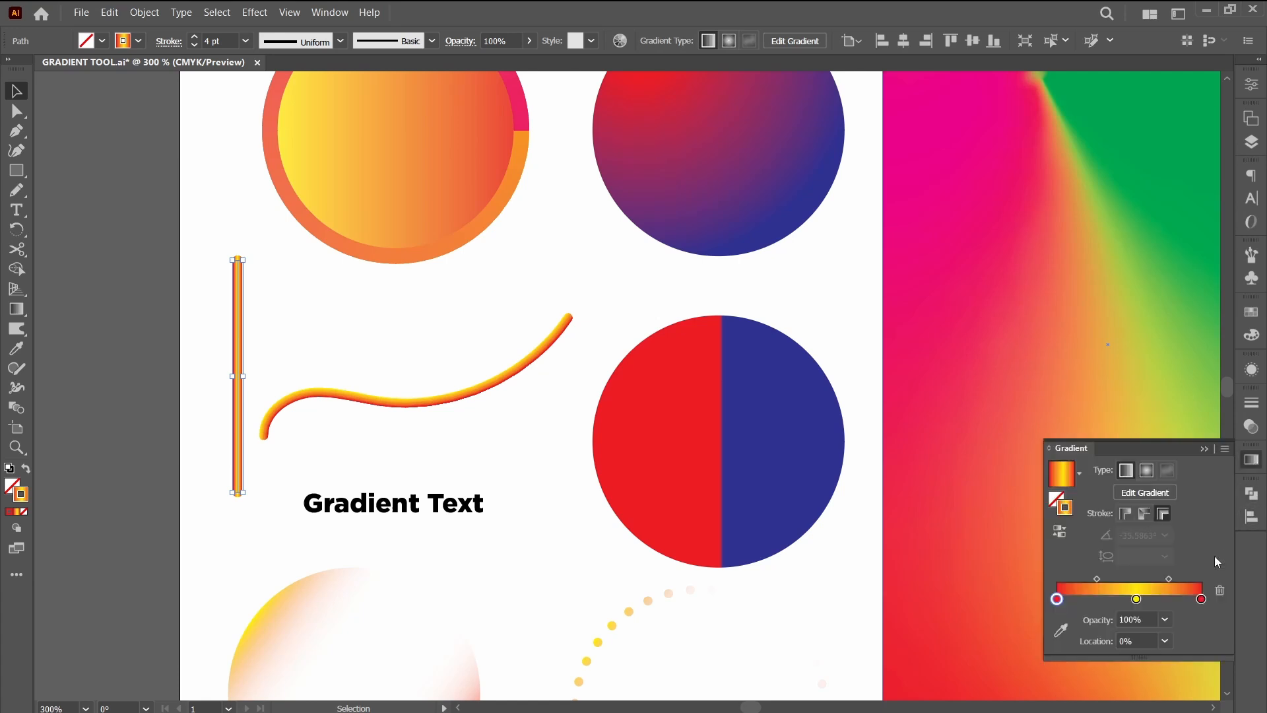
pyautogui.doubleClick(1201, 598)
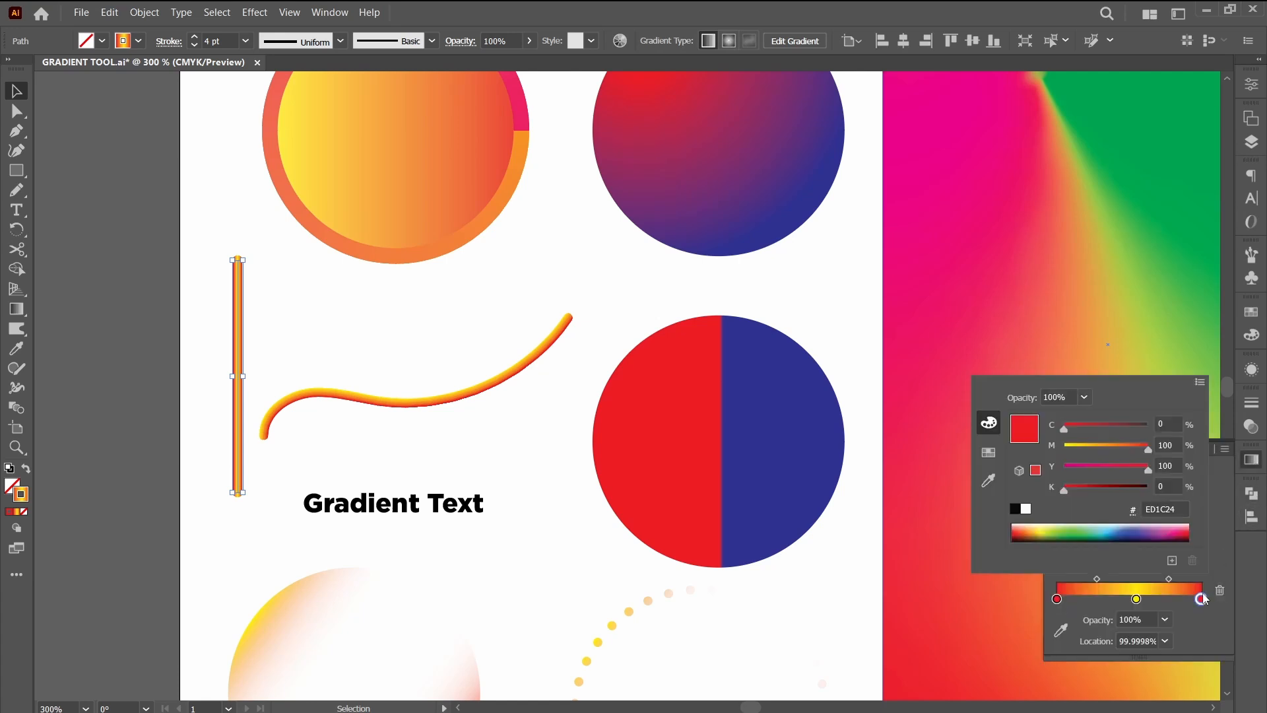
pyautogui.click(1016, 508)
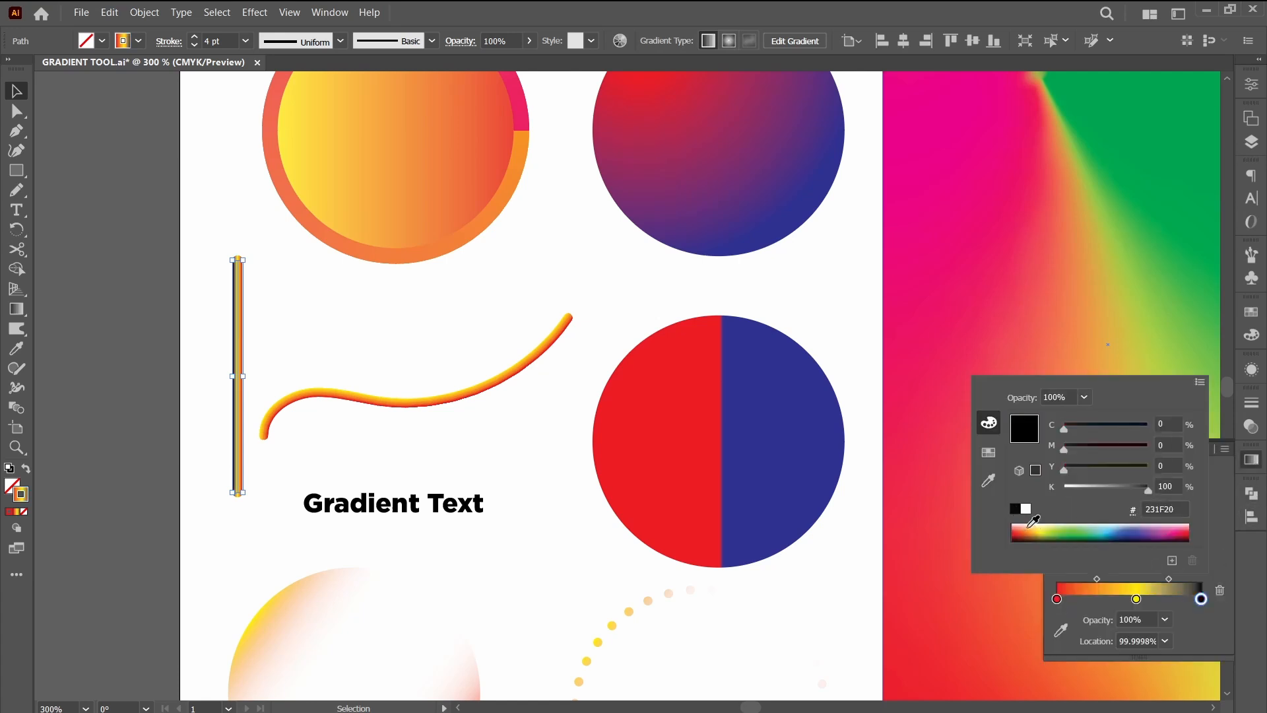
pyautogui.doubleClick(1056, 598)
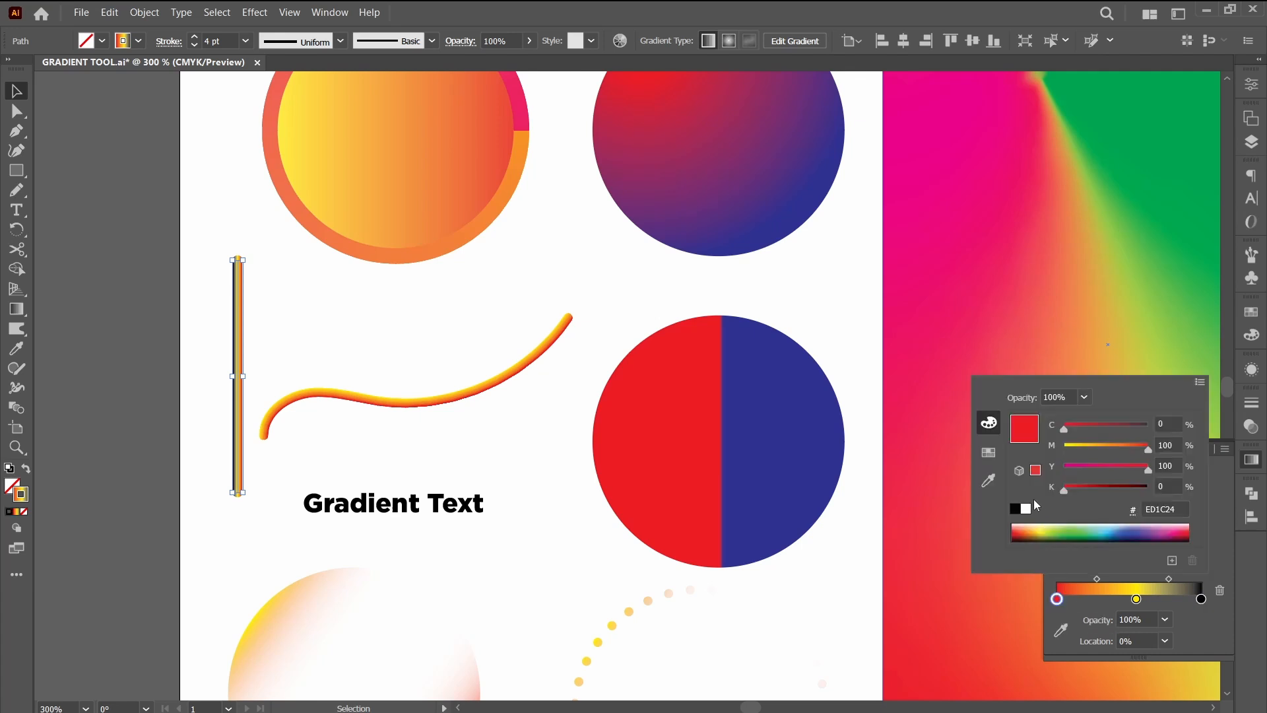
pyautogui.click(1015, 508)
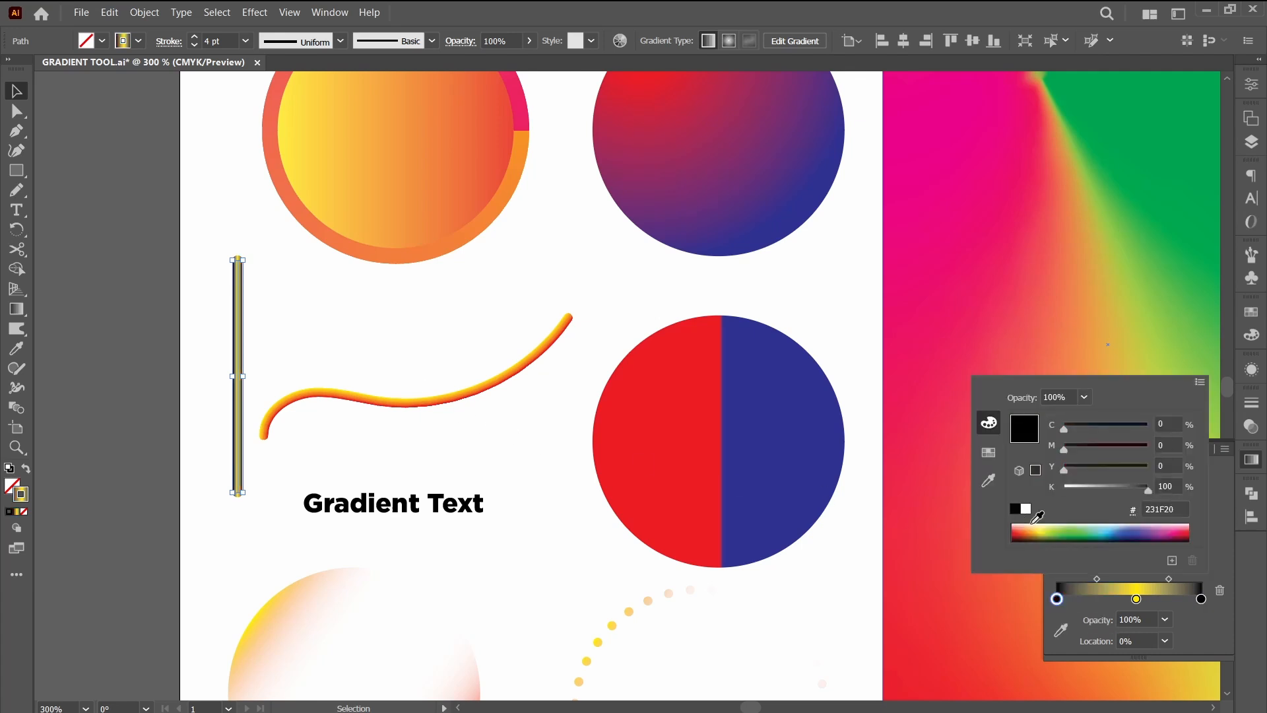
pyautogui.doubleClick(1135, 598)
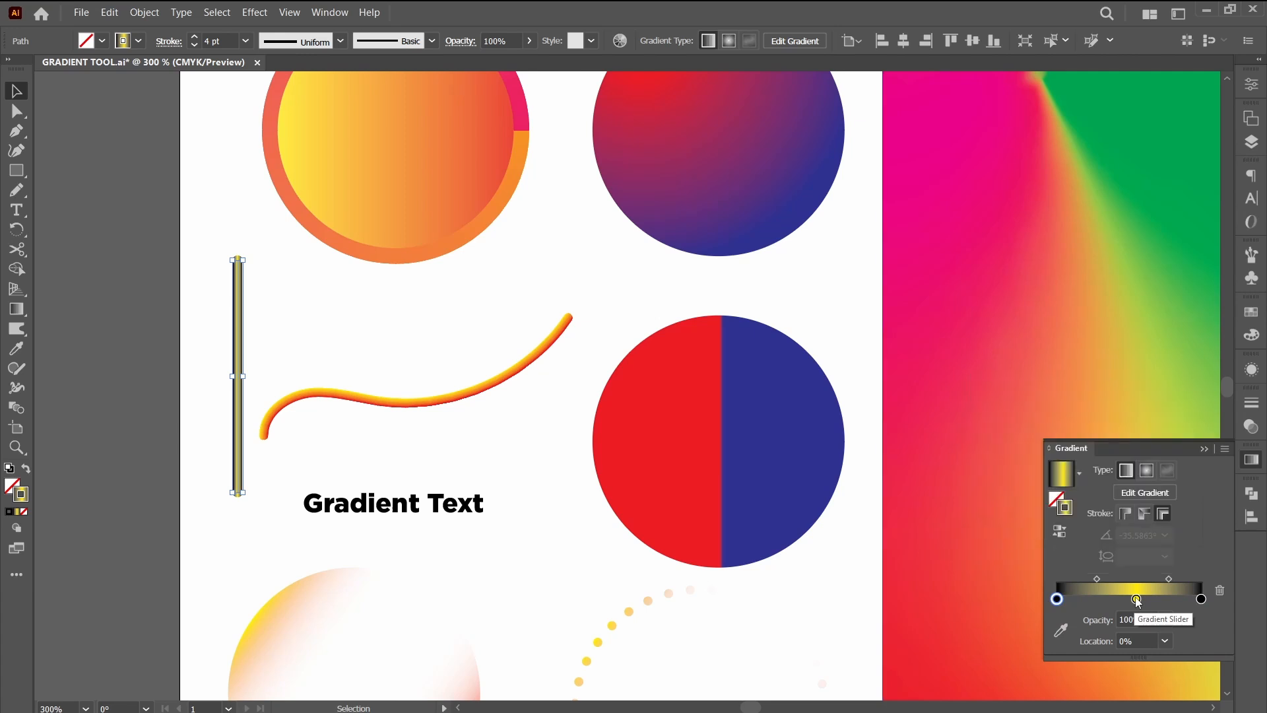
pyautogui.click(1028, 509)
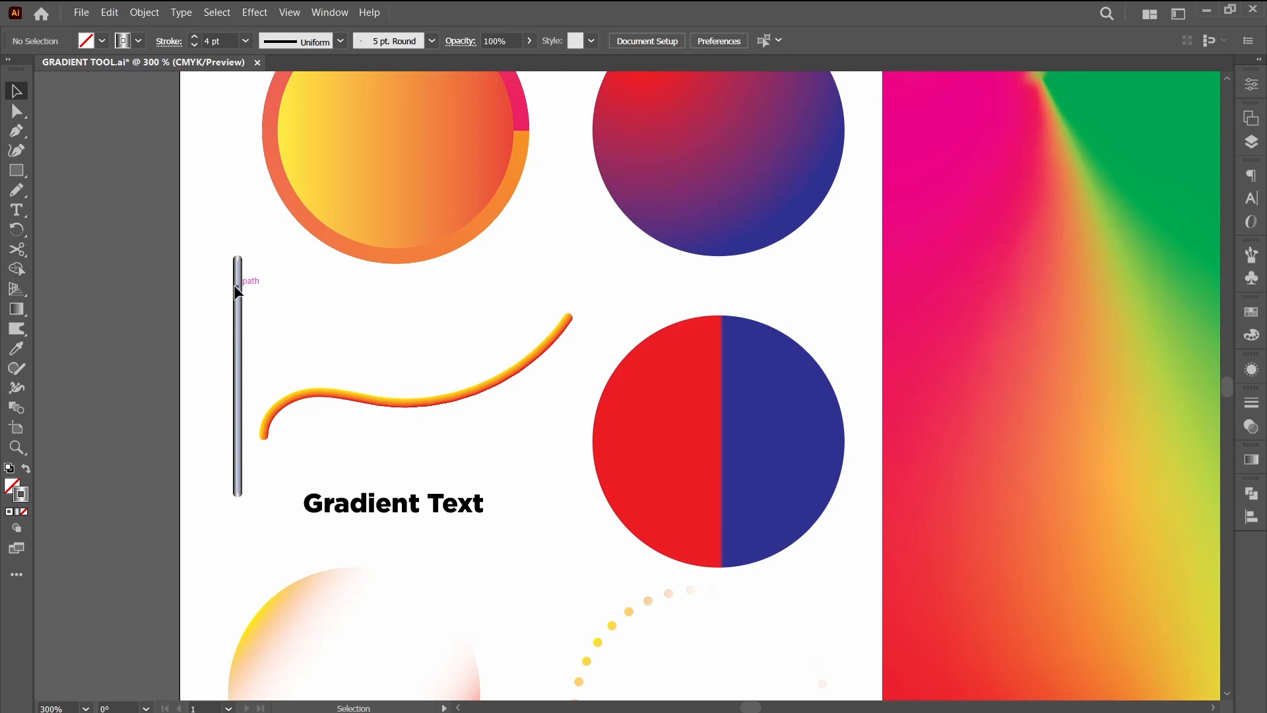
# Try the elliptical width profile, tapering evenly to both ends, on the vertical line's stroke.
pyautogui.click(237, 284)
pyautogui.click(340, 41)
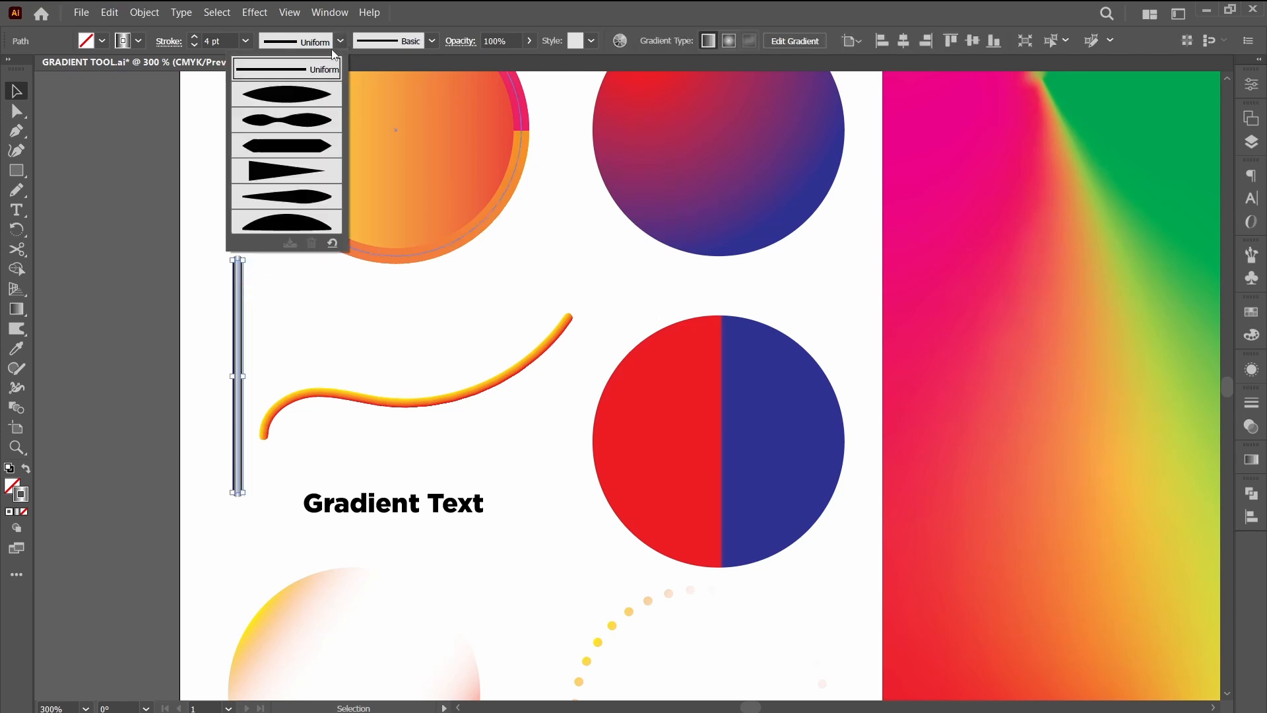
pyautogui.click(307, 99)
pyautogui.click(290, 314)
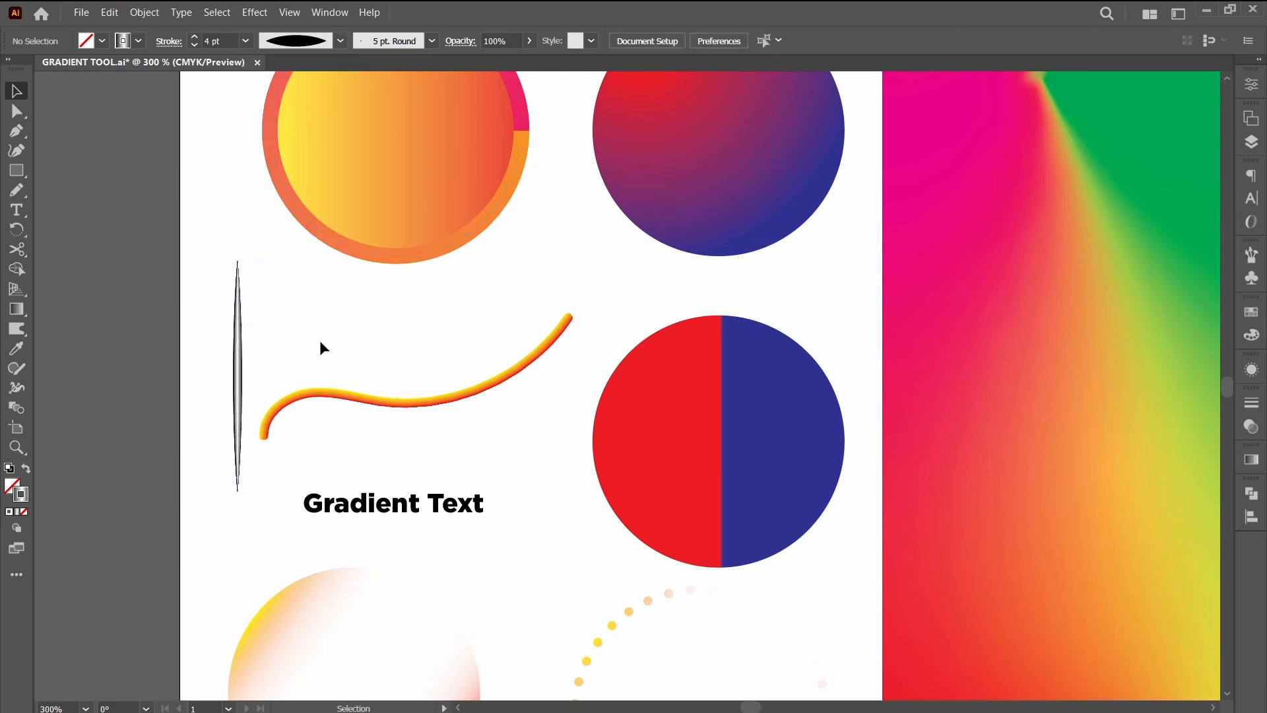
# Give the vertical line's stroke the width profile with a straight body and short pointed ends, and deselect it.
pyautogui.moveTo(305, 350); pyautogui.dragTo(192, 319)
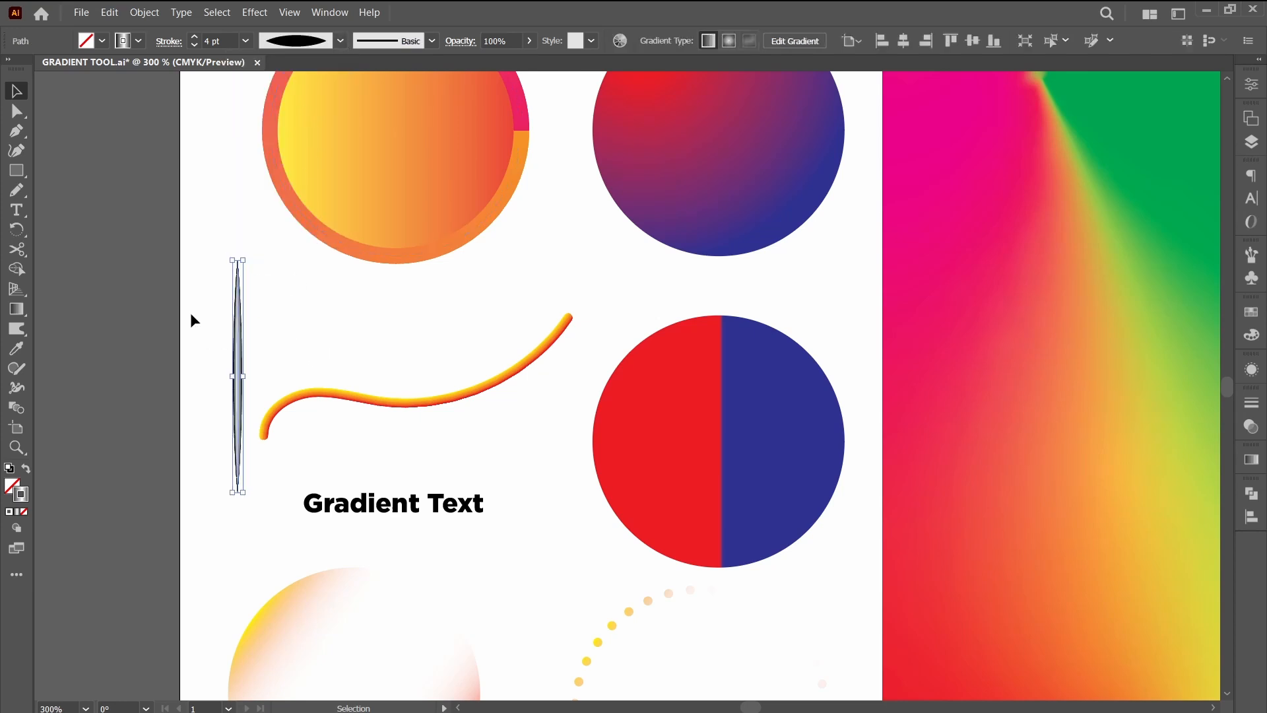
pyautogui.click(341, 41)
pyautogui.click(304, 154)
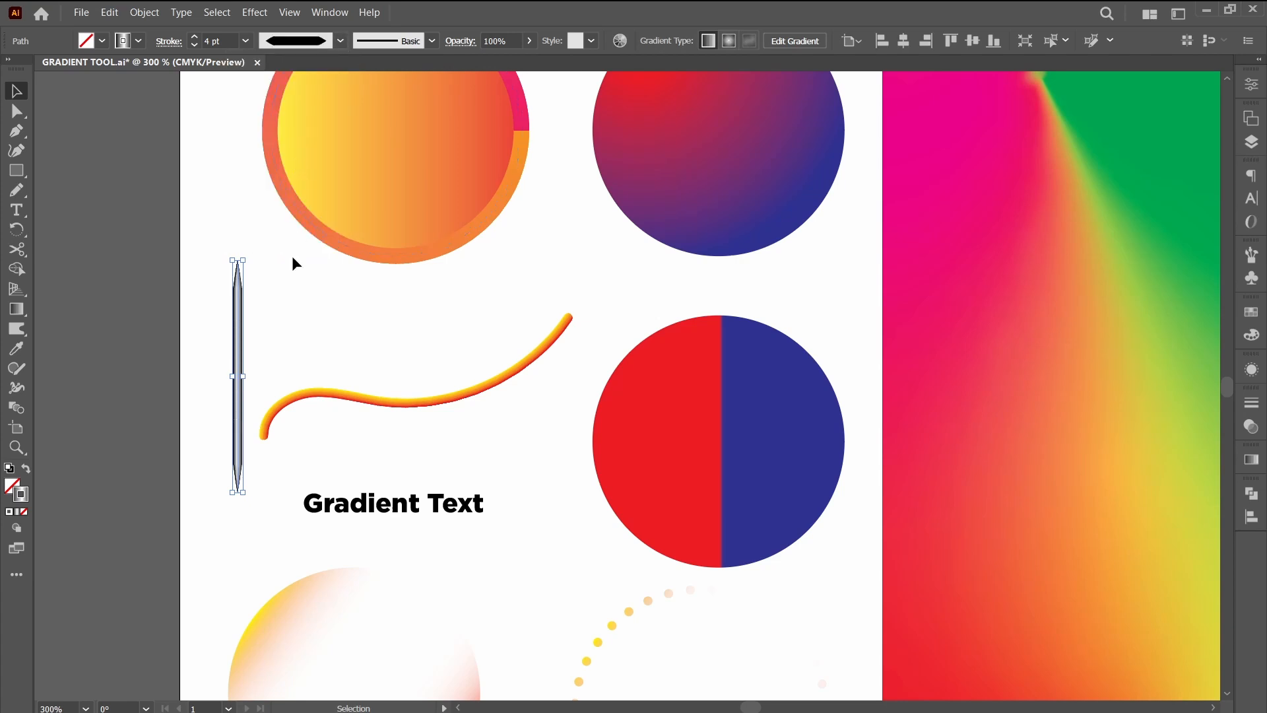
pyautogui.click(281, 314)
pyautogui.scroll(2, 247, 357)
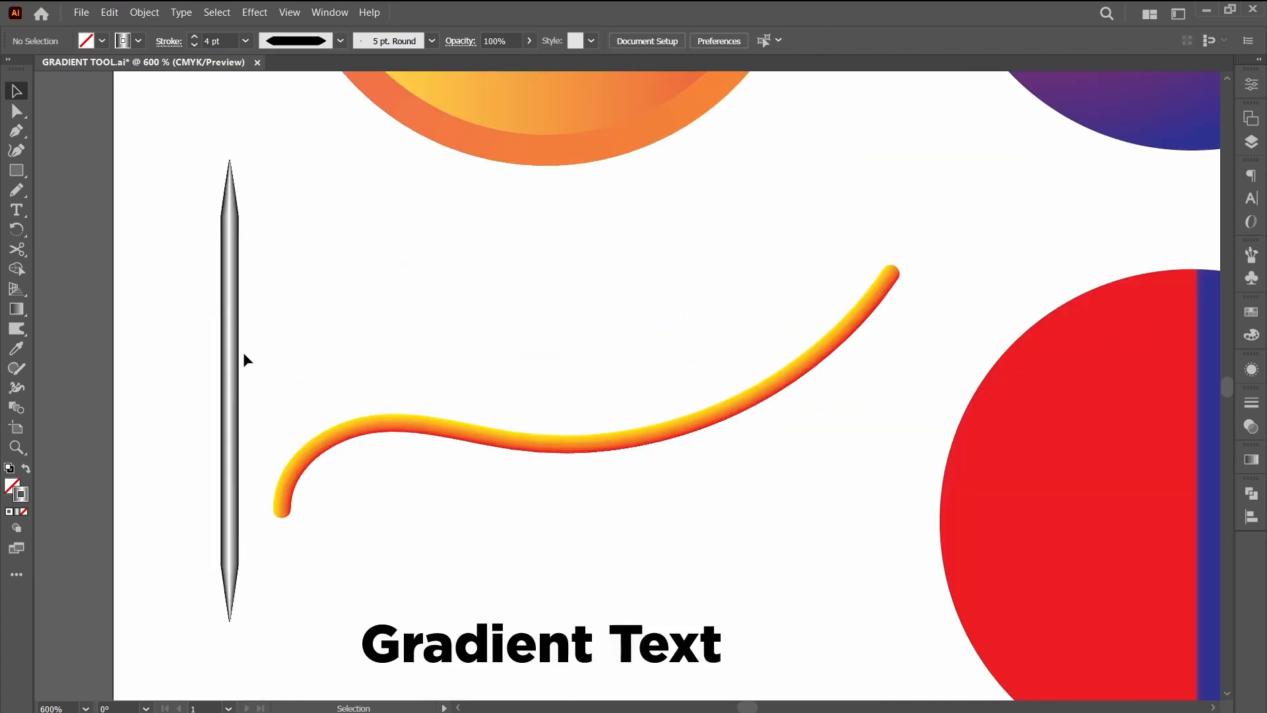
pyautogui.scroll(1, 242, 350)
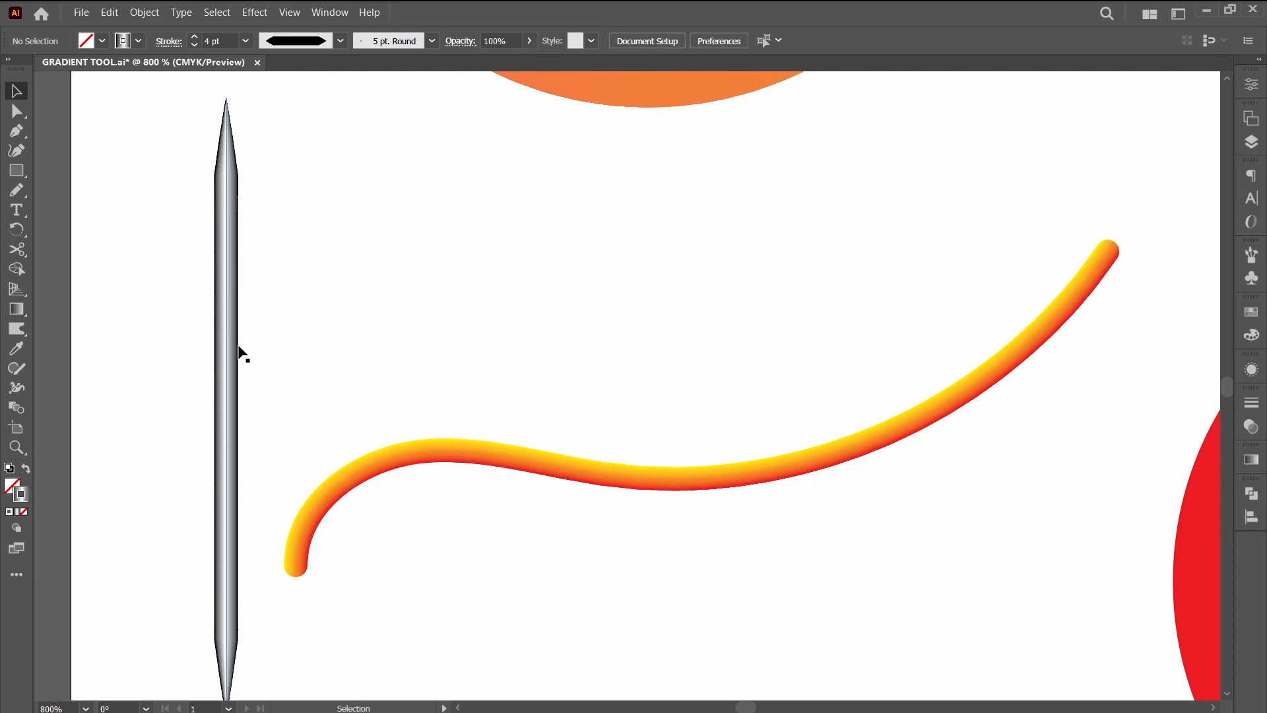
pyautogui.scroll(-2, 239, 348)
# Try to apply the black–white–black gradient directly to the fill of the "Gradient Text" object.
pyautogui.moveTo(617, 586); pyautogui.dragTo(571, 405)
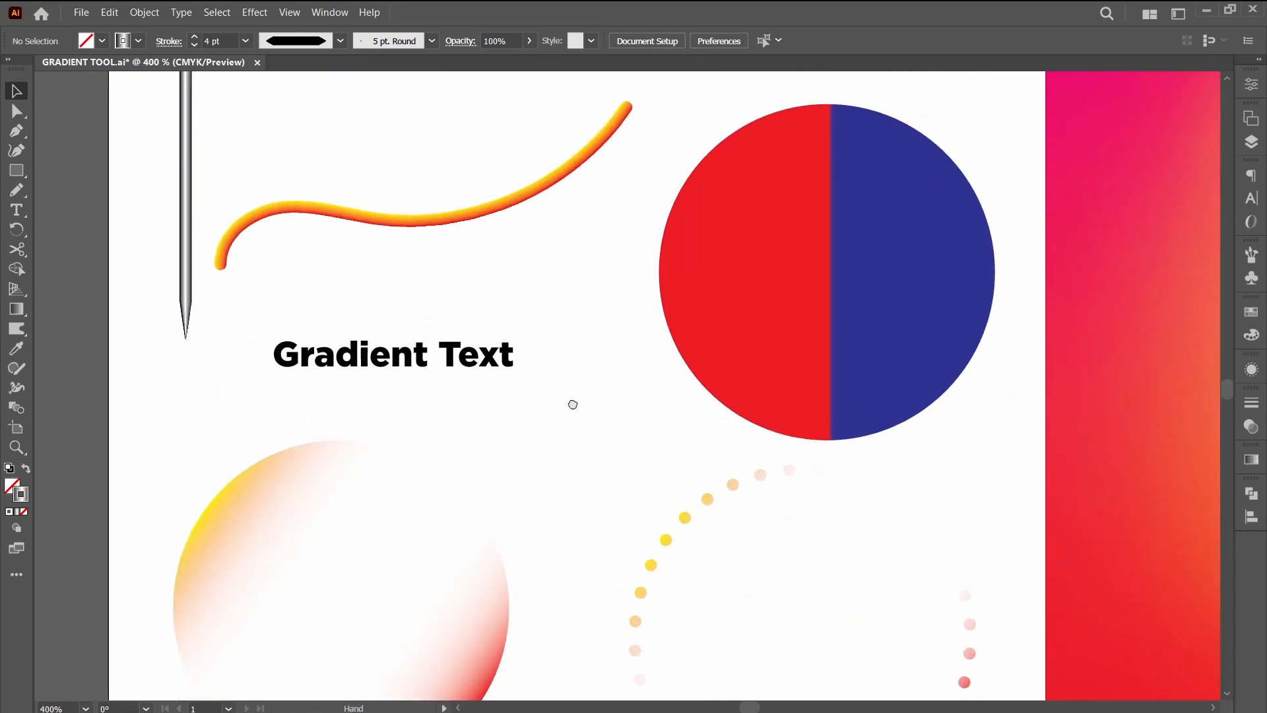
pyautogui.click(379, 363)
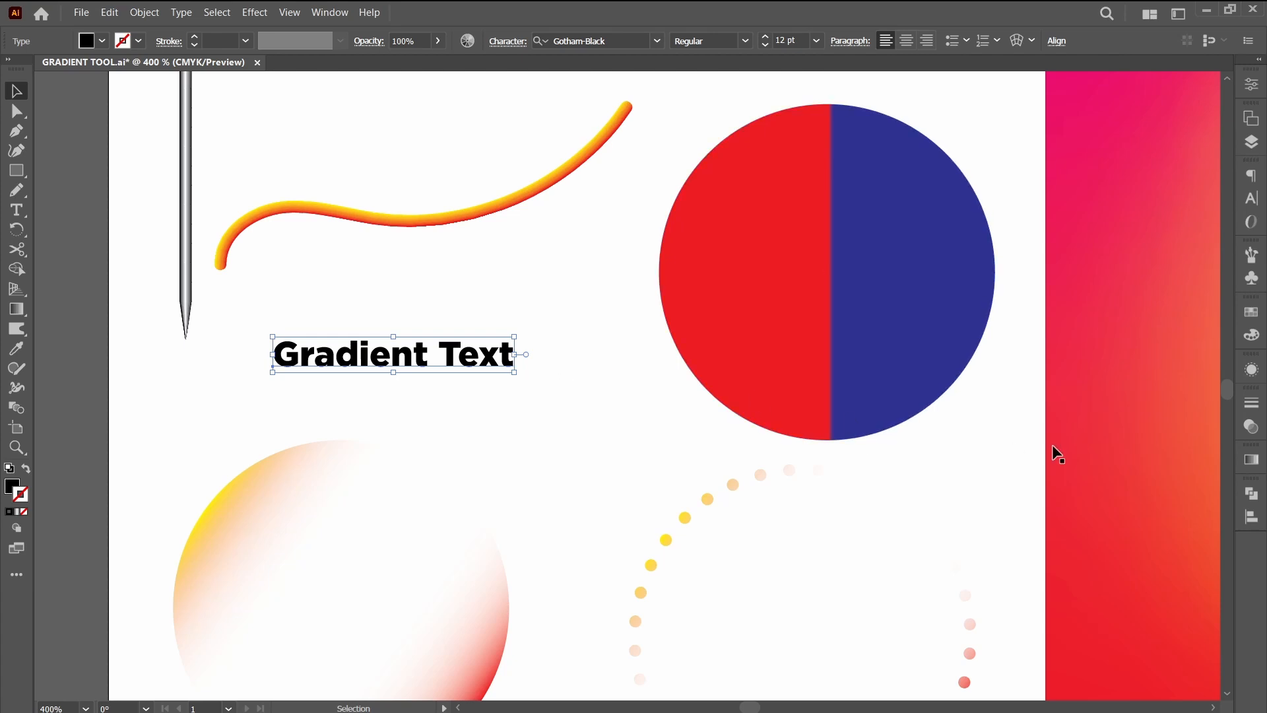
pyautogui.click(1252, 461)
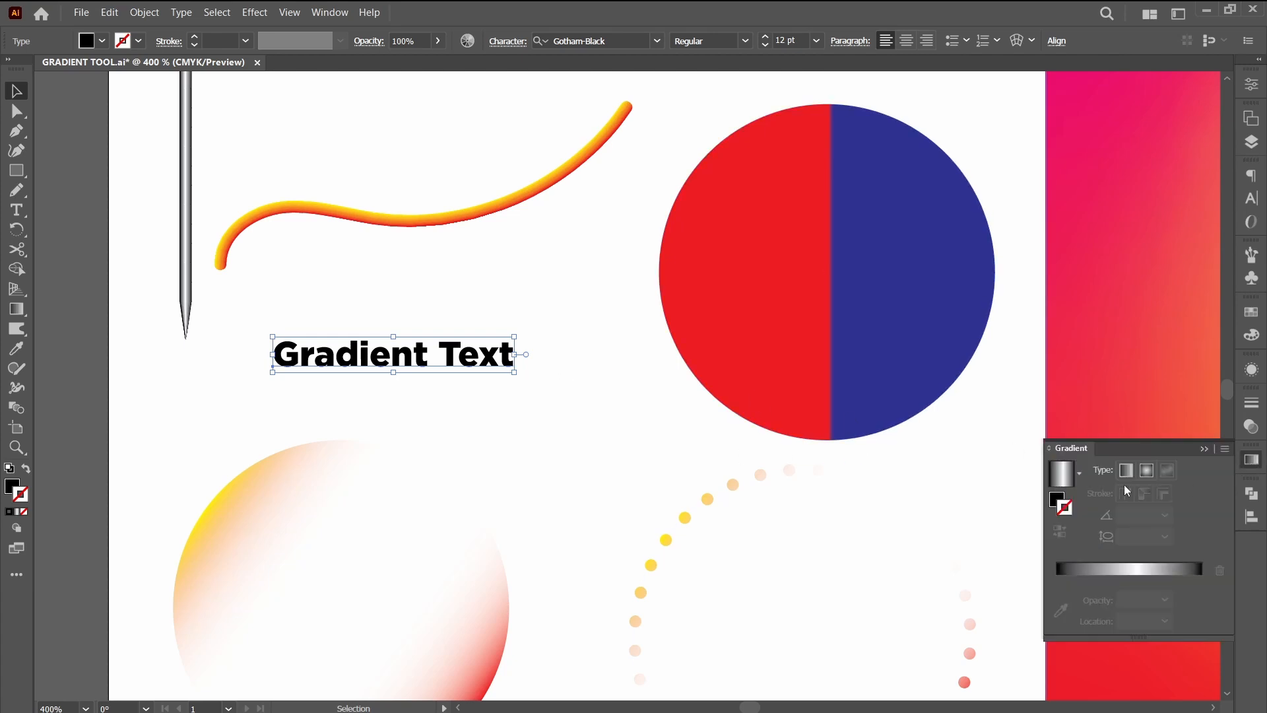
pyautogui.click(1065, 482)
pyautogui.click(486, 373)
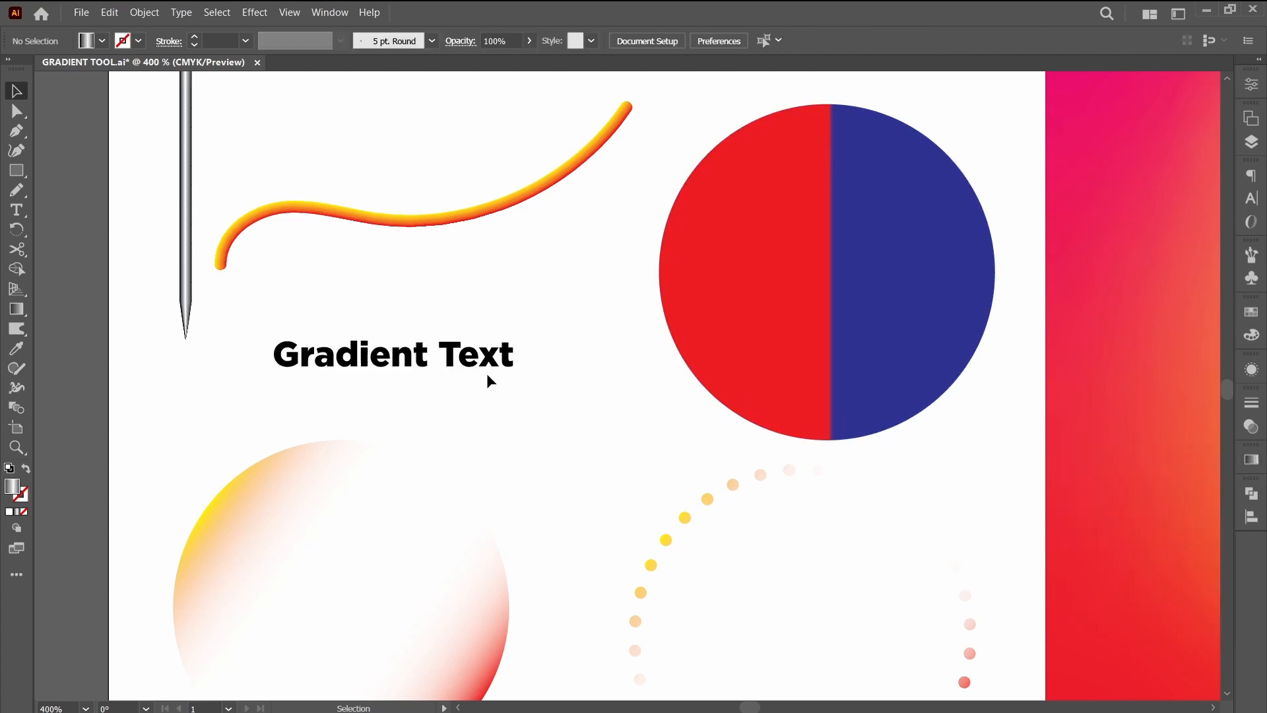
# Remove the fill colour from the "Gradient Text" object and deselect it.
pyautogui.click(486, 374)
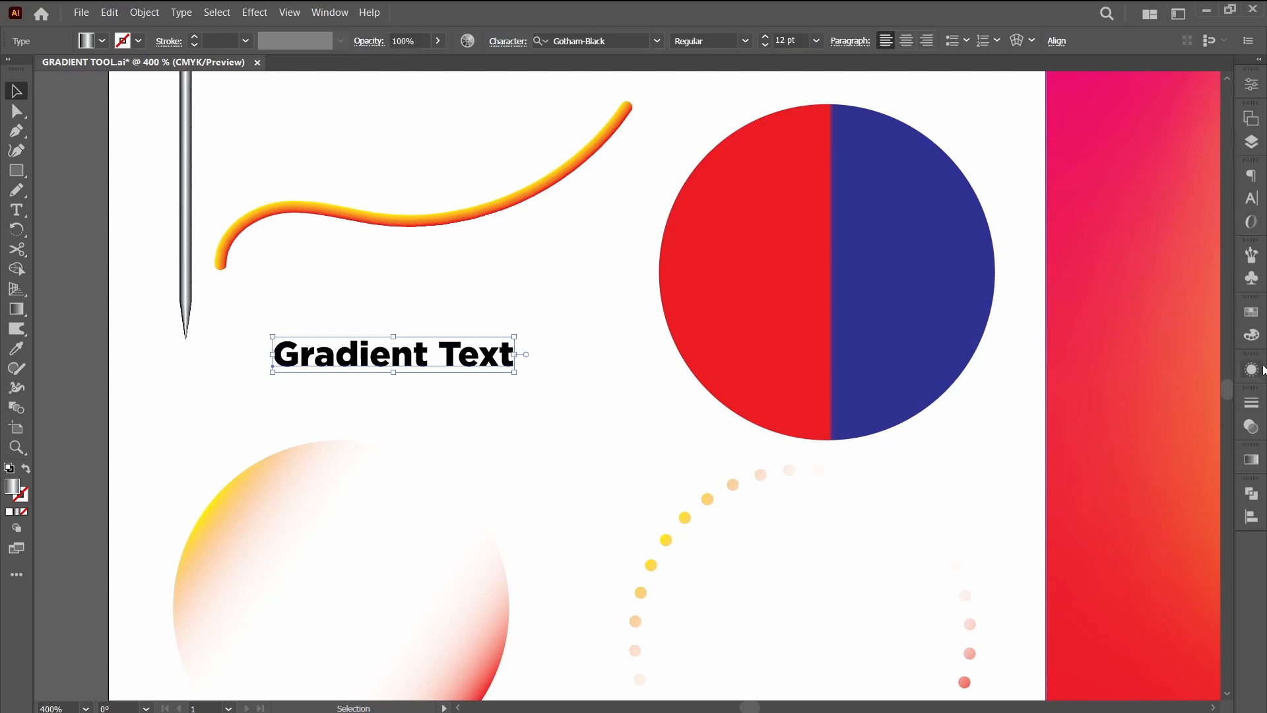
pyautogui.click(1252, 370)
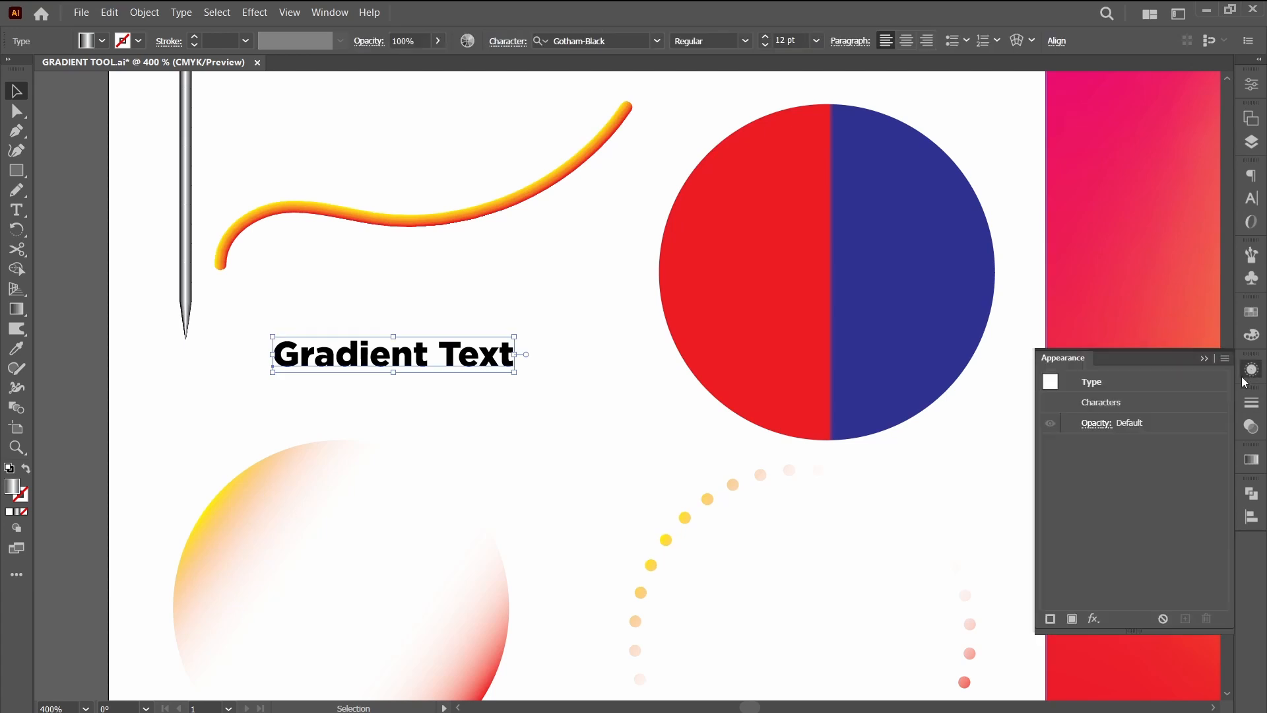
pyautogui.click(24, 511)
pyautogui.click(72, 515)
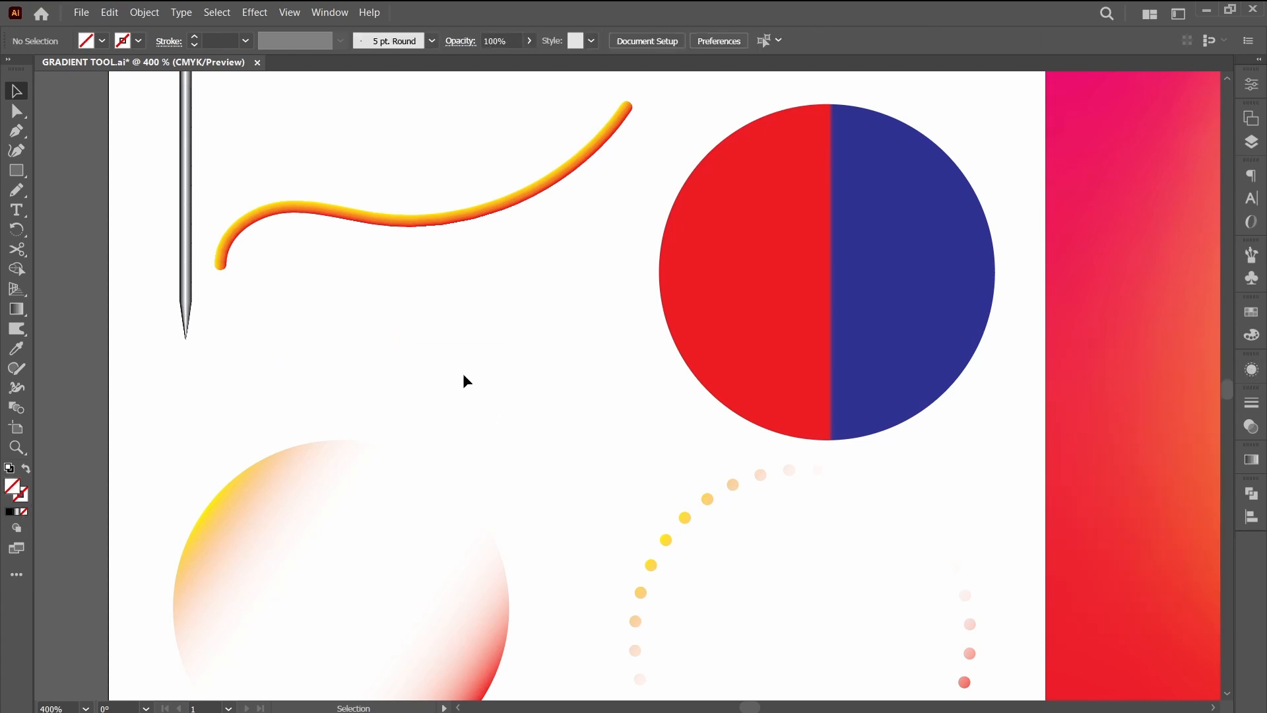
# Add a new fill to the text object's appearance and set it to the yellow–orange–red gradient swatch.
pyautogui.click(486, 369)
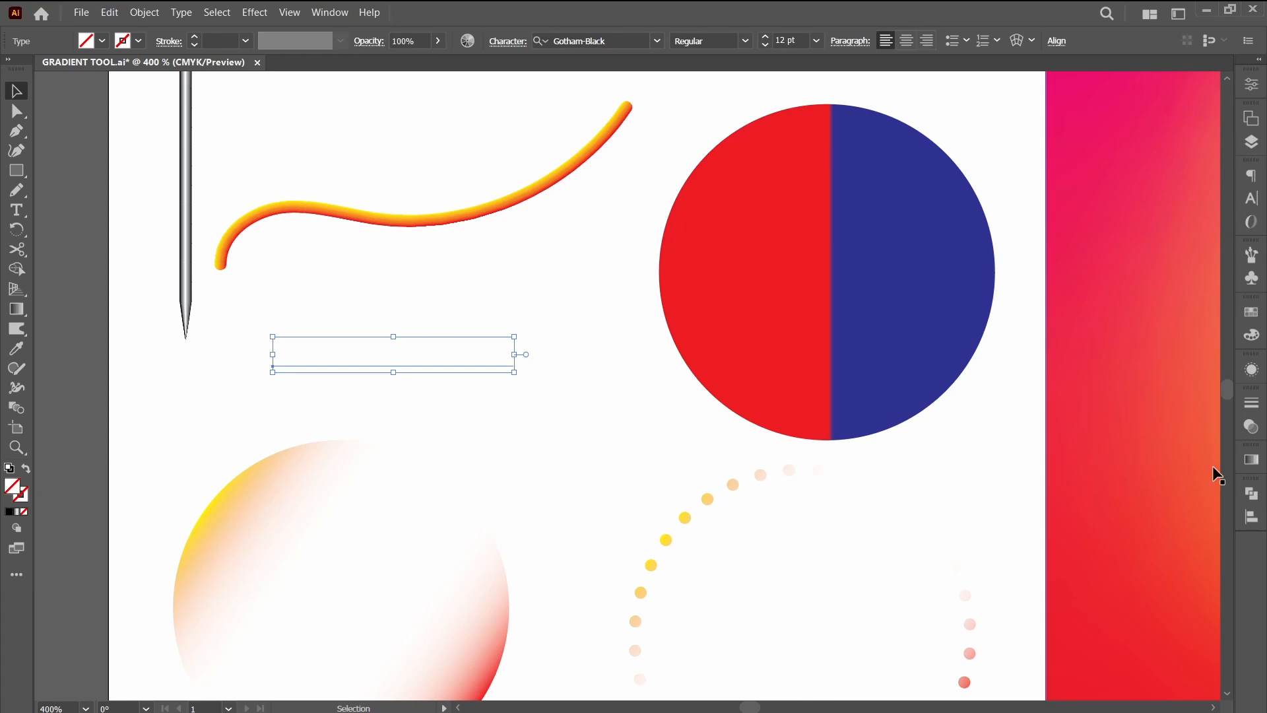
pyautogui.click(1251, 370)
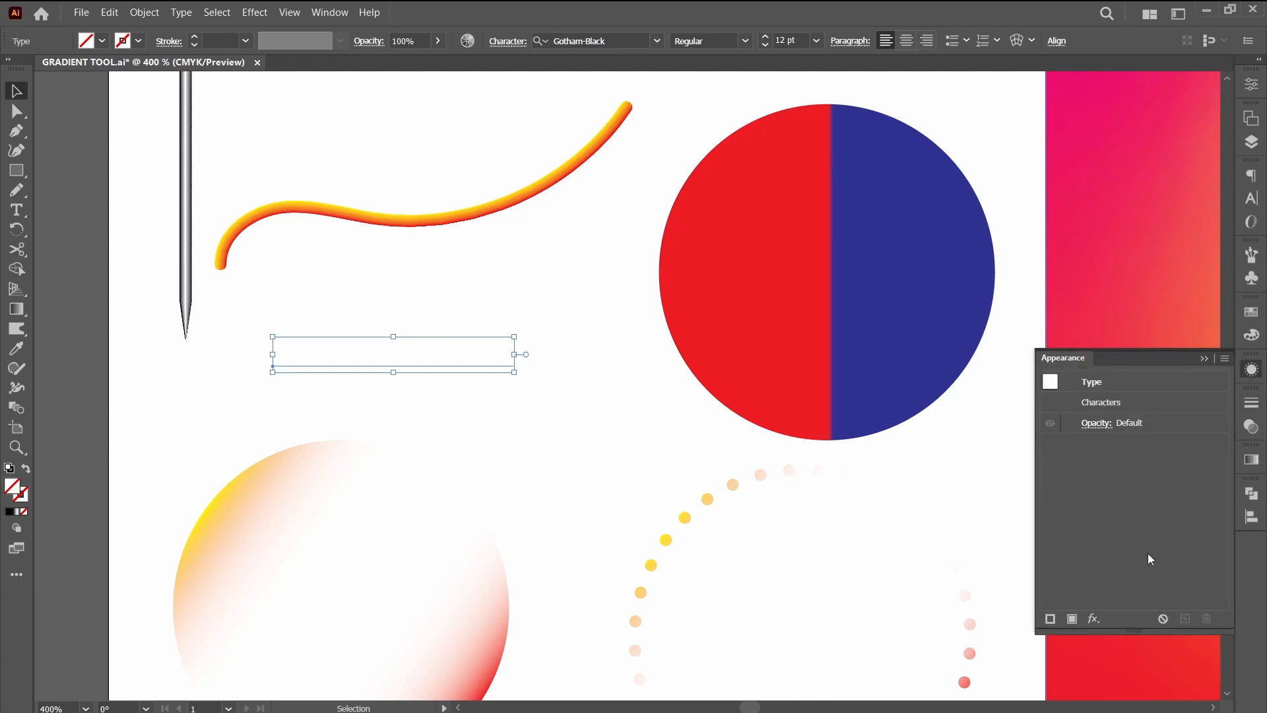
pyautogui.click(1075, 623)
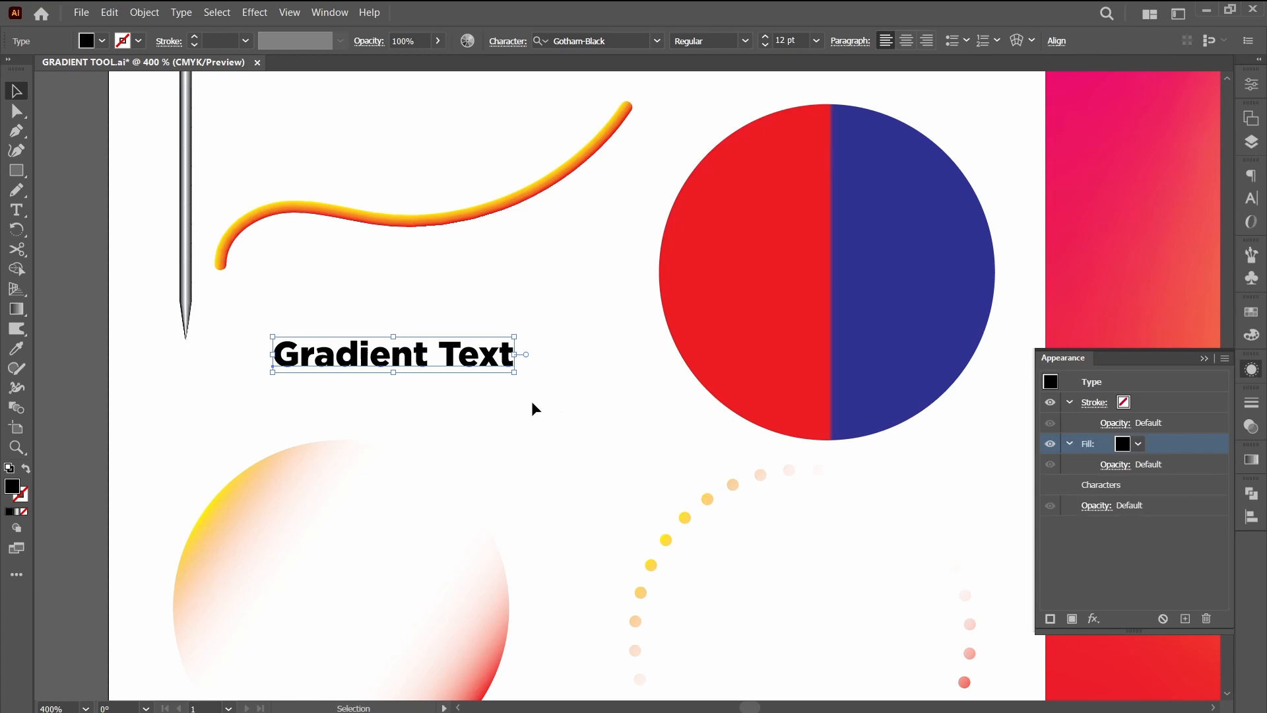
pyautogui.click(1137, 445)
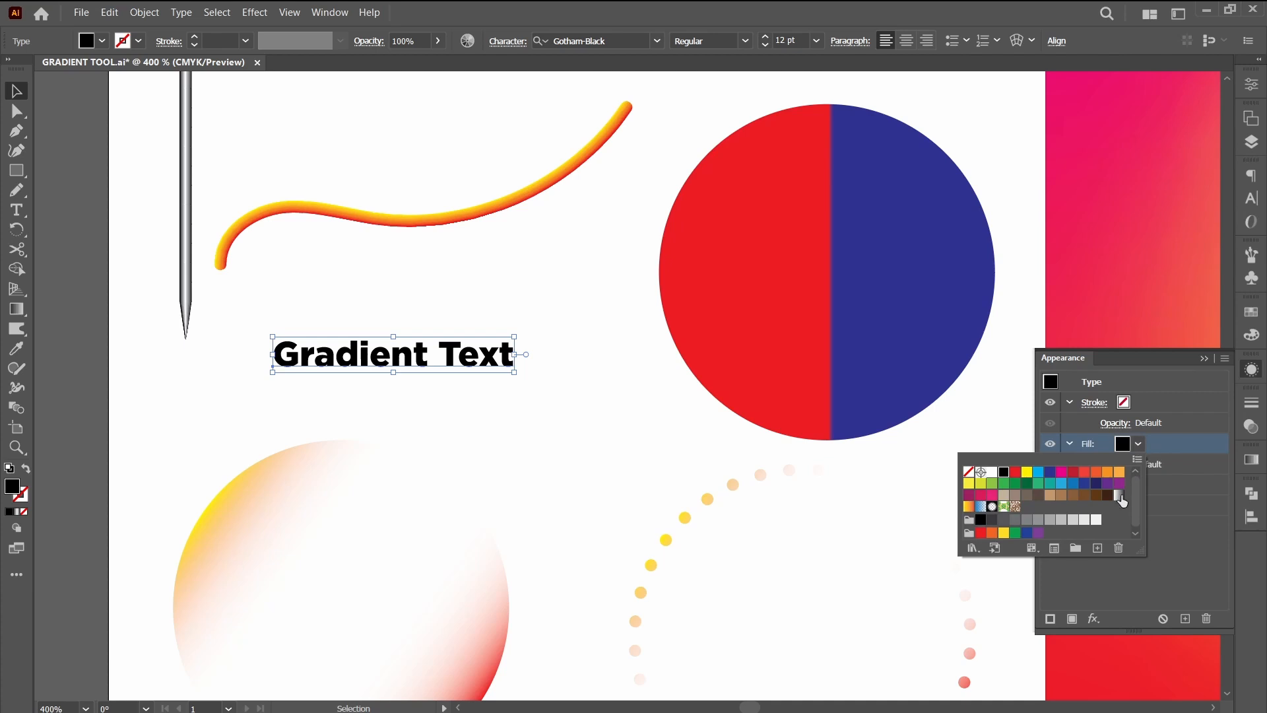
pyautogui.click(1119, 496)
pyautogui.click(969, 507)
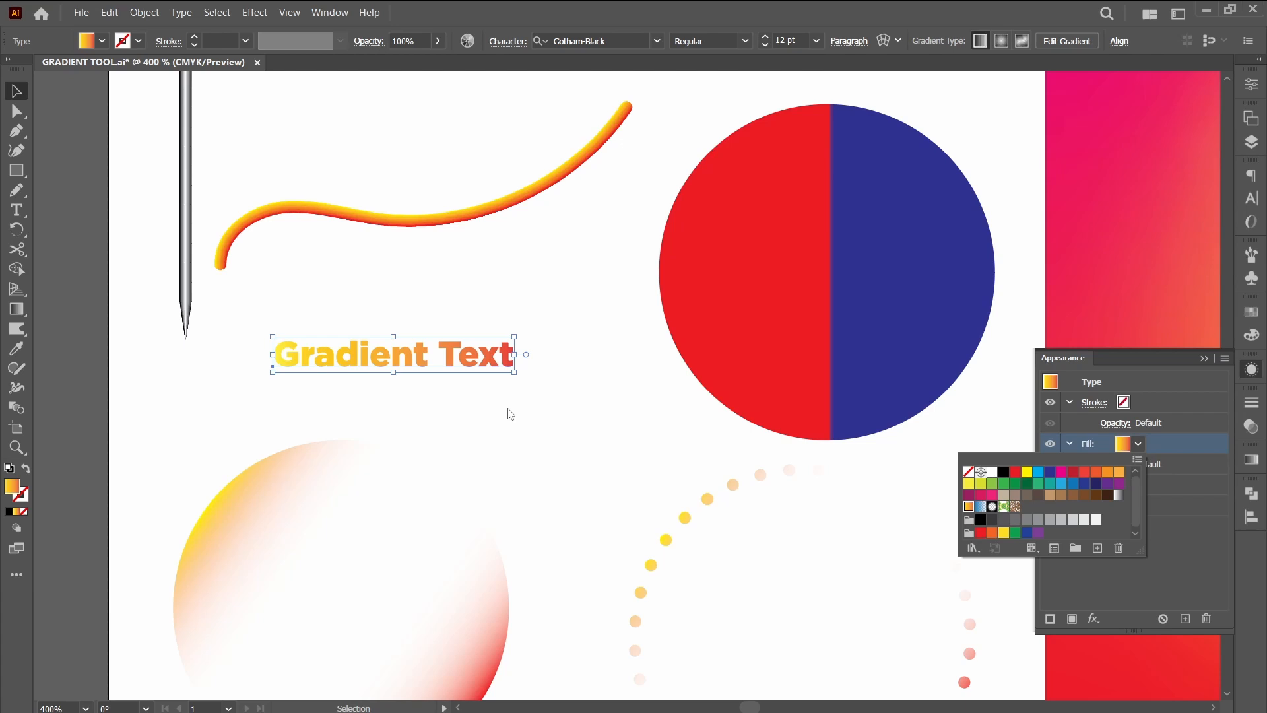
# Replace the text with "Applying gradient to" on the first line and "life text" on the second.
pyautogui.press('t')
pyautogui.press('Escape')
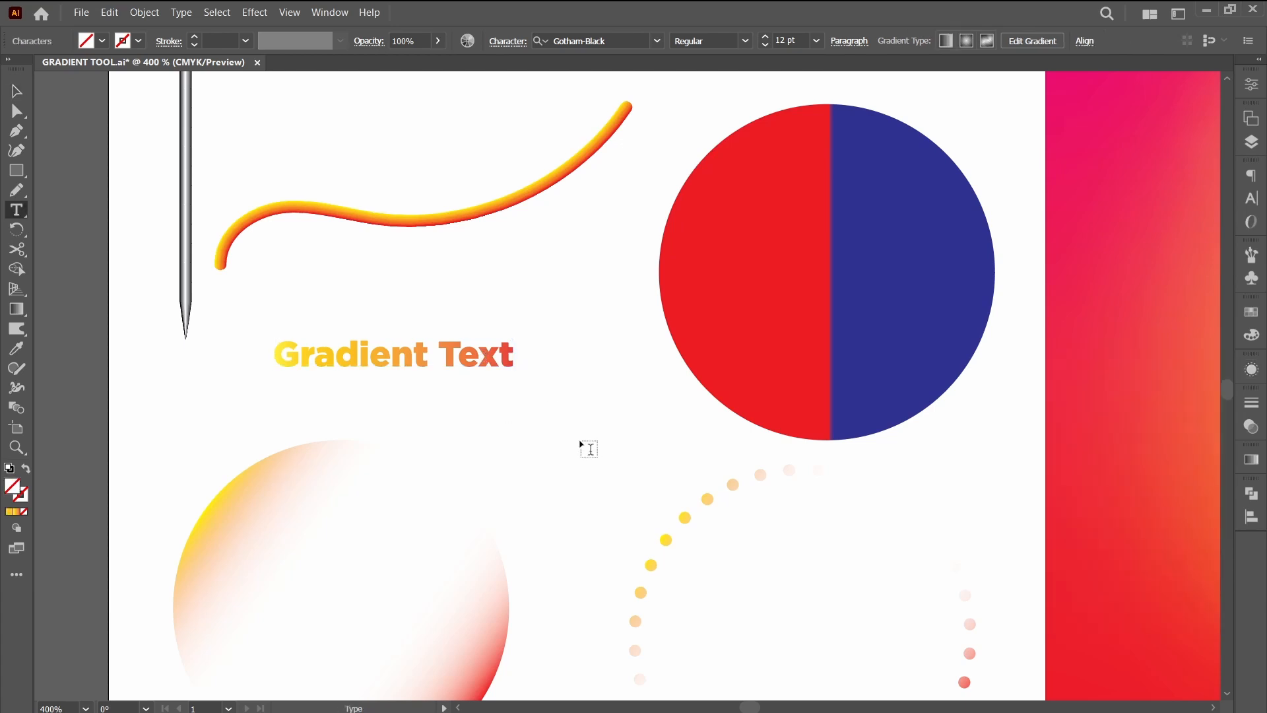
pyautogui.hotkey('ctrl', 'a')
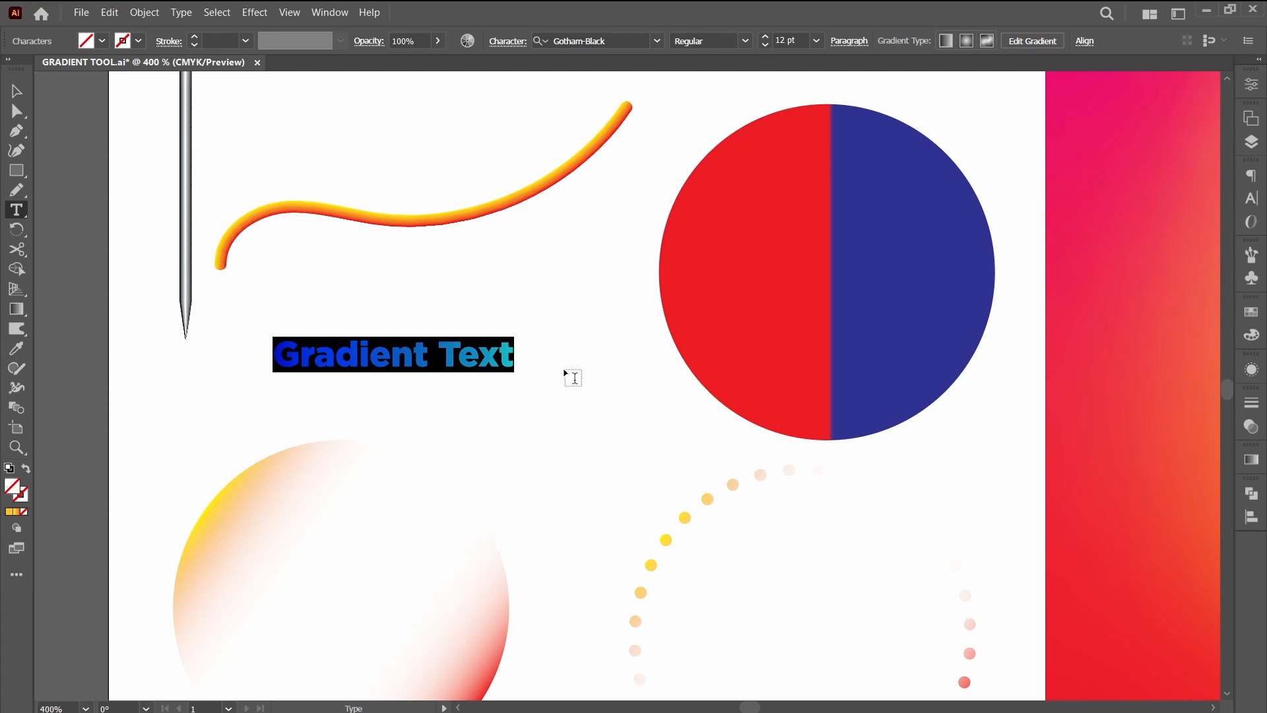
pyautogui.write('Applying gradient to')
pyautogui.press('Return')
pyautogui.write('life  text')
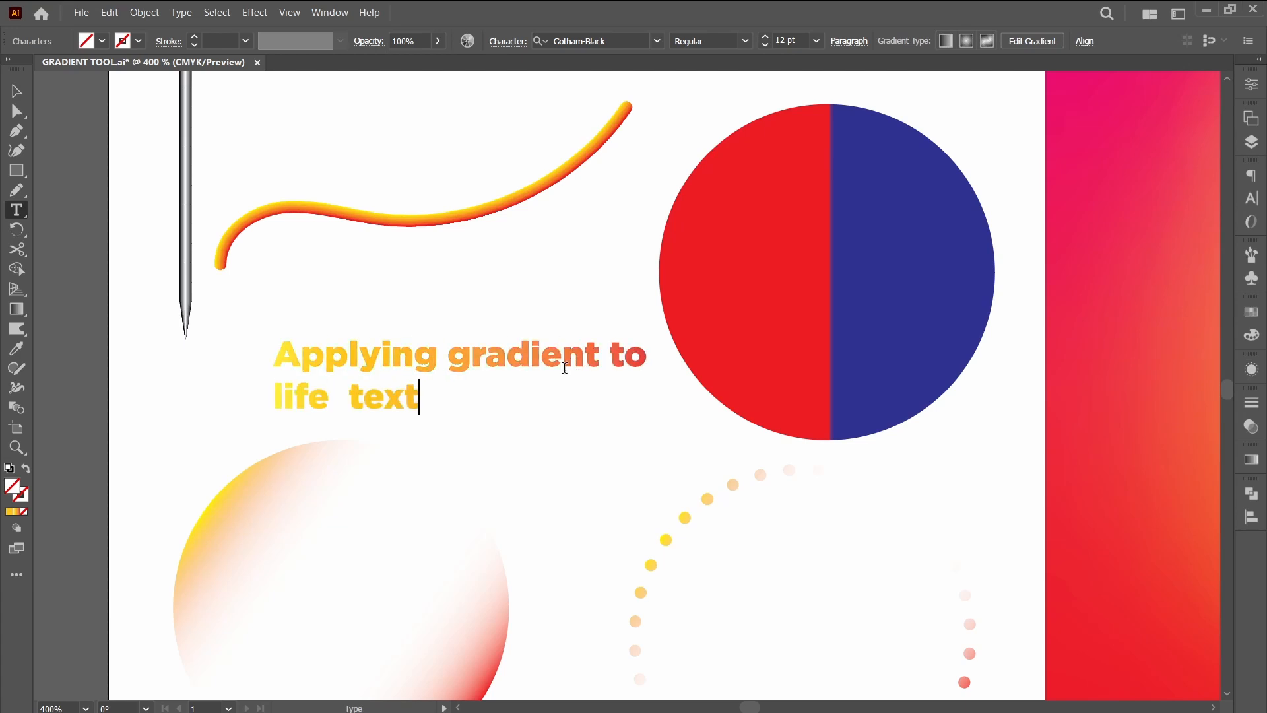
pyautogui.click(16, 90)
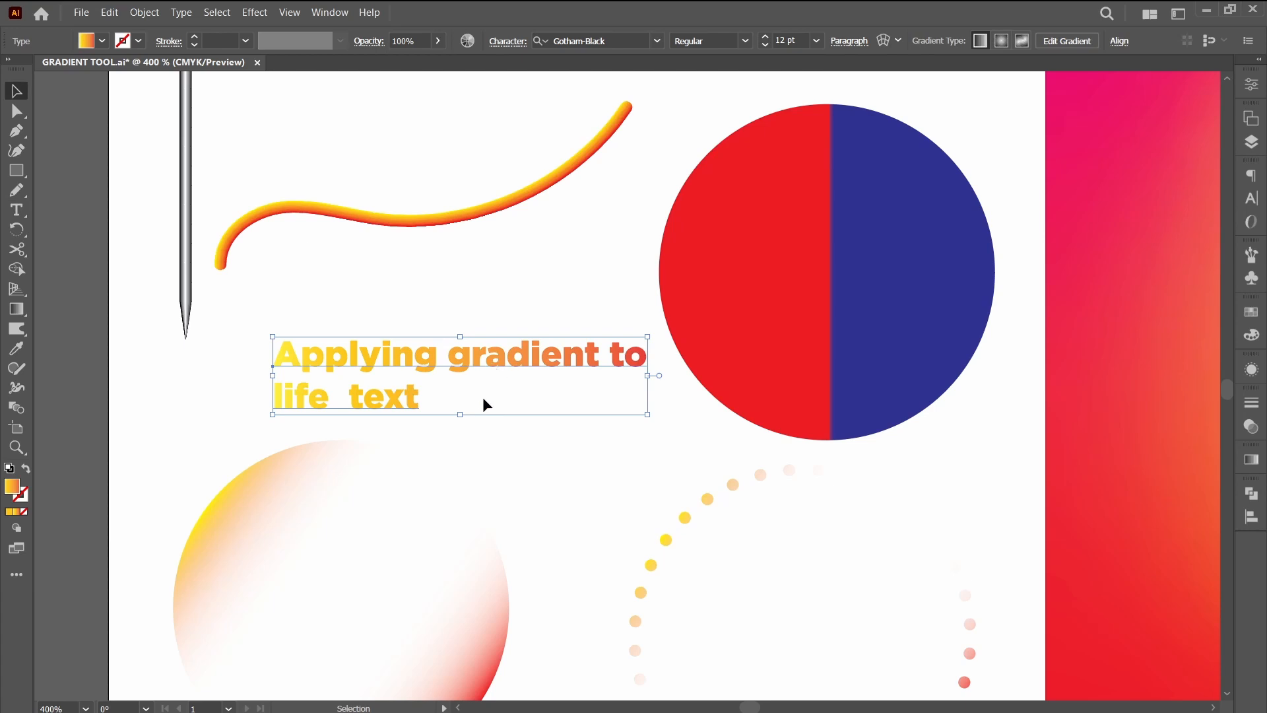
# Move the orange-red stop of the text's gradient back to before the orange stop.
pyautogui.press('g')
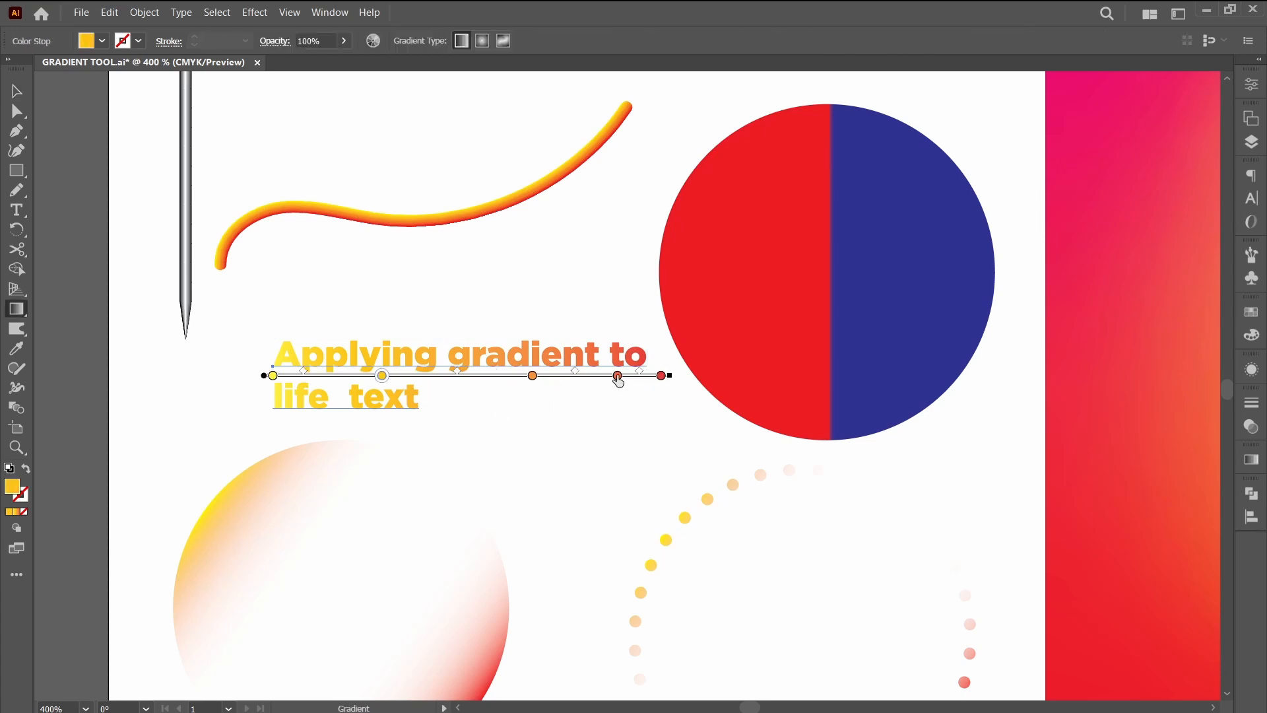
pyautogui.moveTo(617, 376); pyautogui.dragTo(495, 378)
pyautogui.press('v')
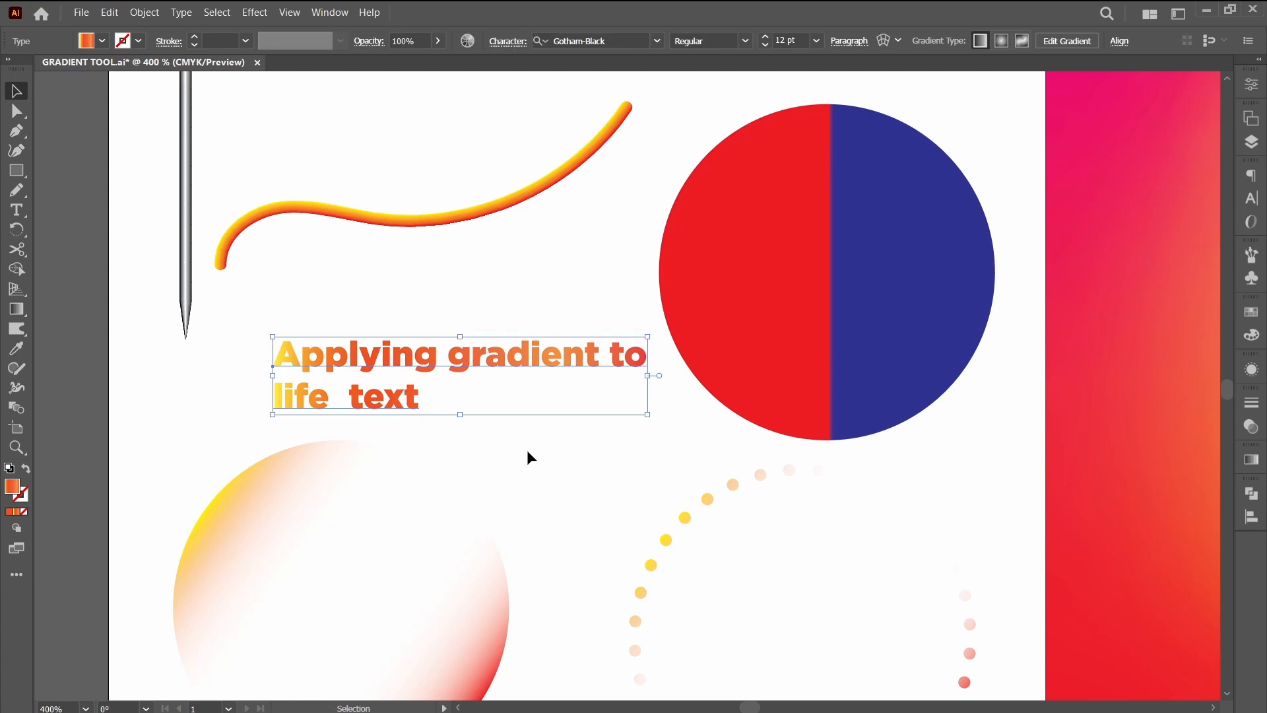
# Move the blue stop of the red–blue split circle's gradient past the red stop and set its location to 50%.
pyautogui.hotkey('ctrl', '-')
pyautogui.hotkey('ctrl', '-')
pyautogui.click(654, 405)
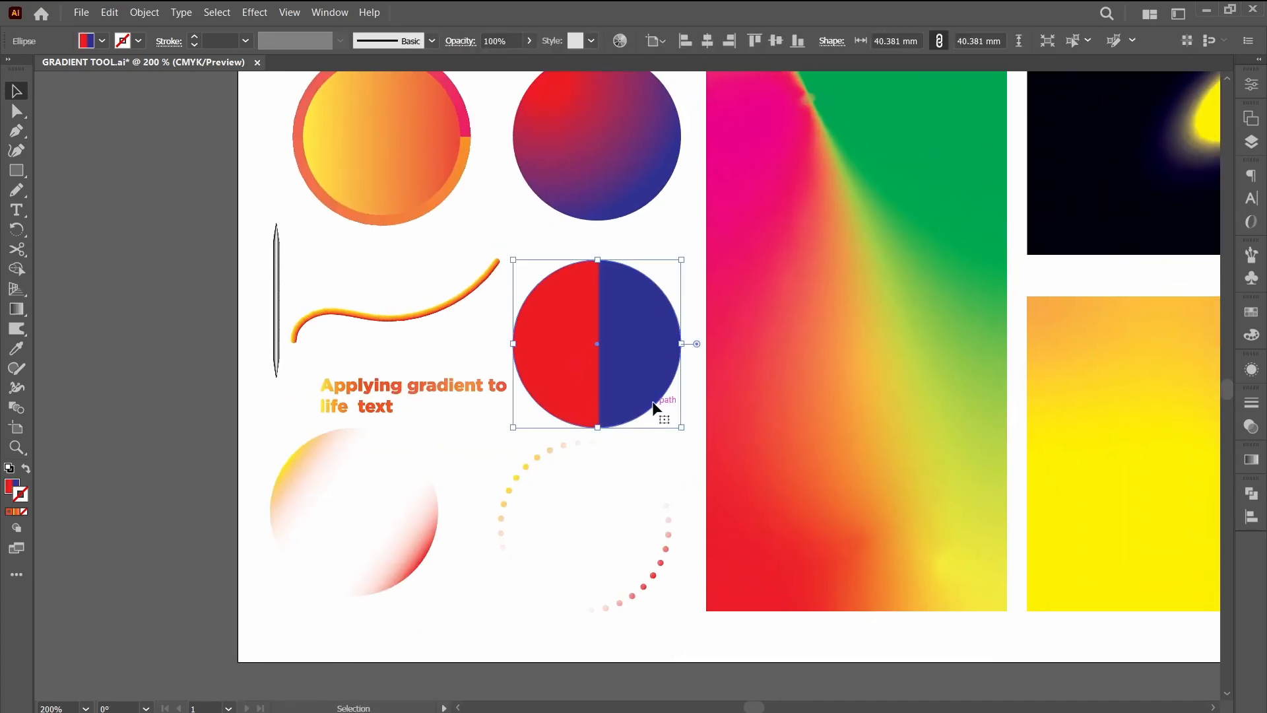
pyautogui.hotkey('ctrl', '+')
pyautogui.hotkey('ctrl', '+')
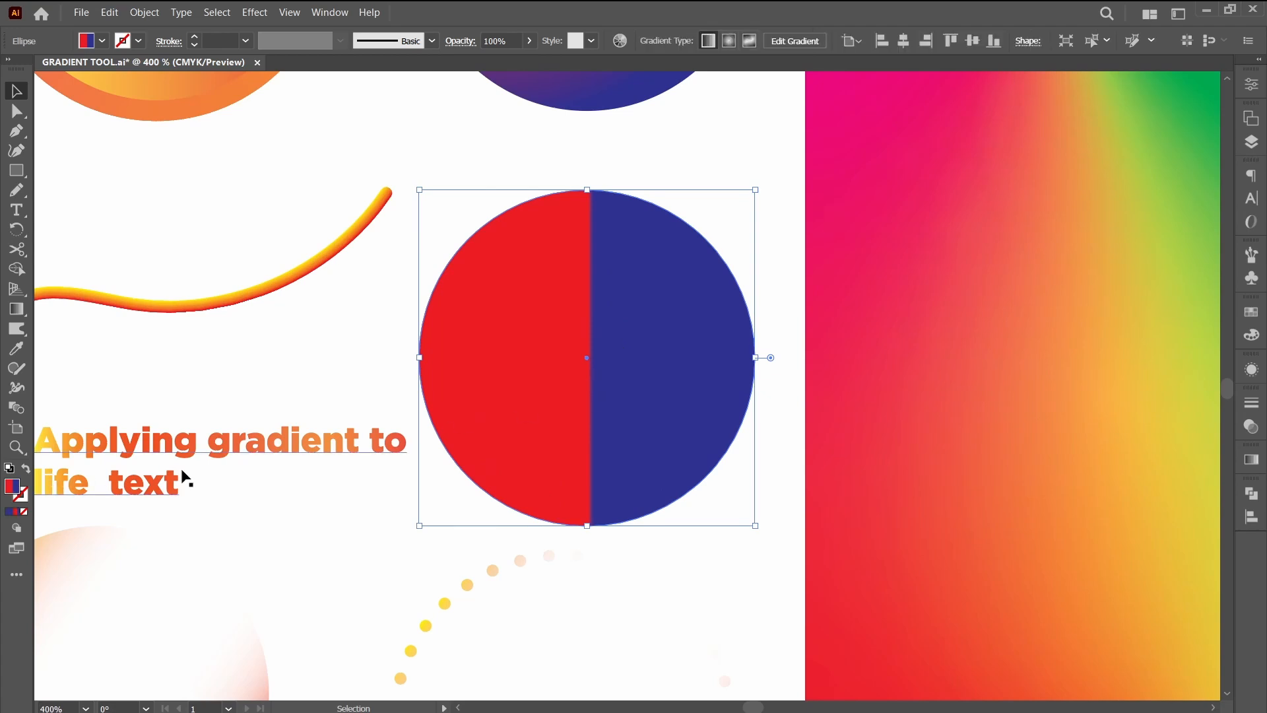
pyautogui.press('g')
pyautogui.click(1251, 462)
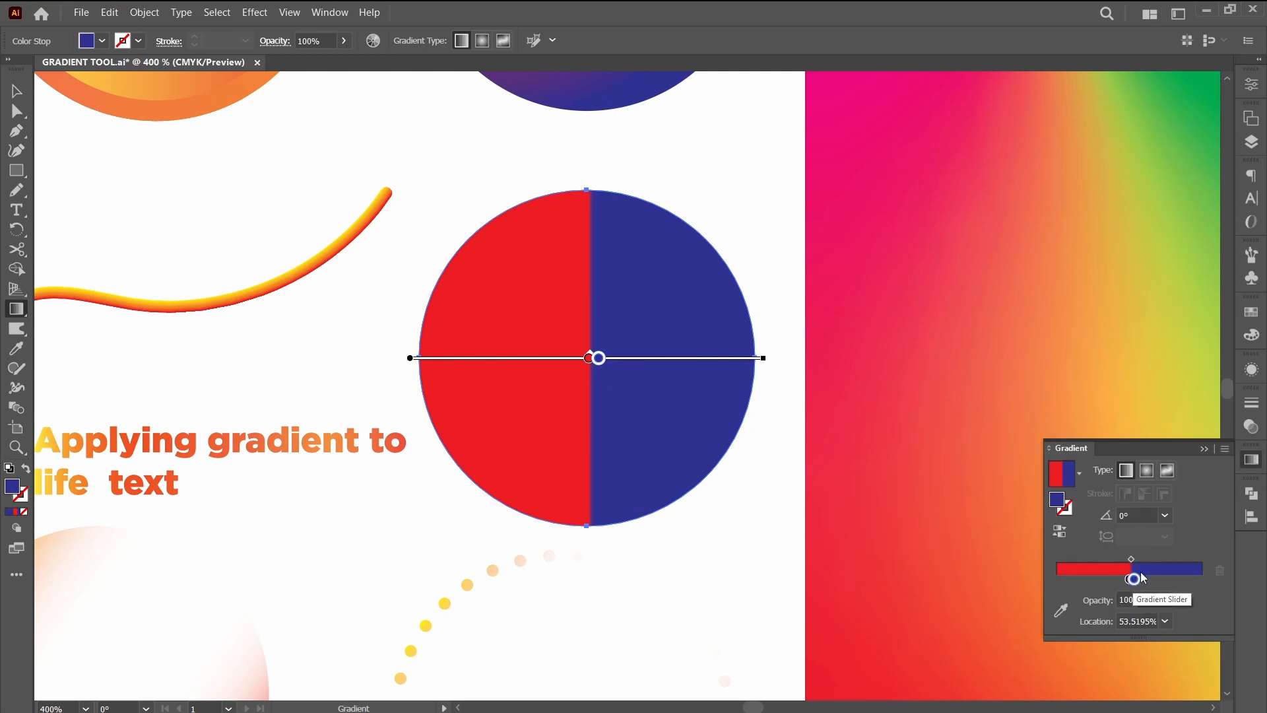
pyautogui.moveTo(1137, 581)
pyautogui.mouseDown()
pyautogui.moveTo(1148, 581)
pyautogui.moveTo(1127, 579)
pyautogui.mouseUp()
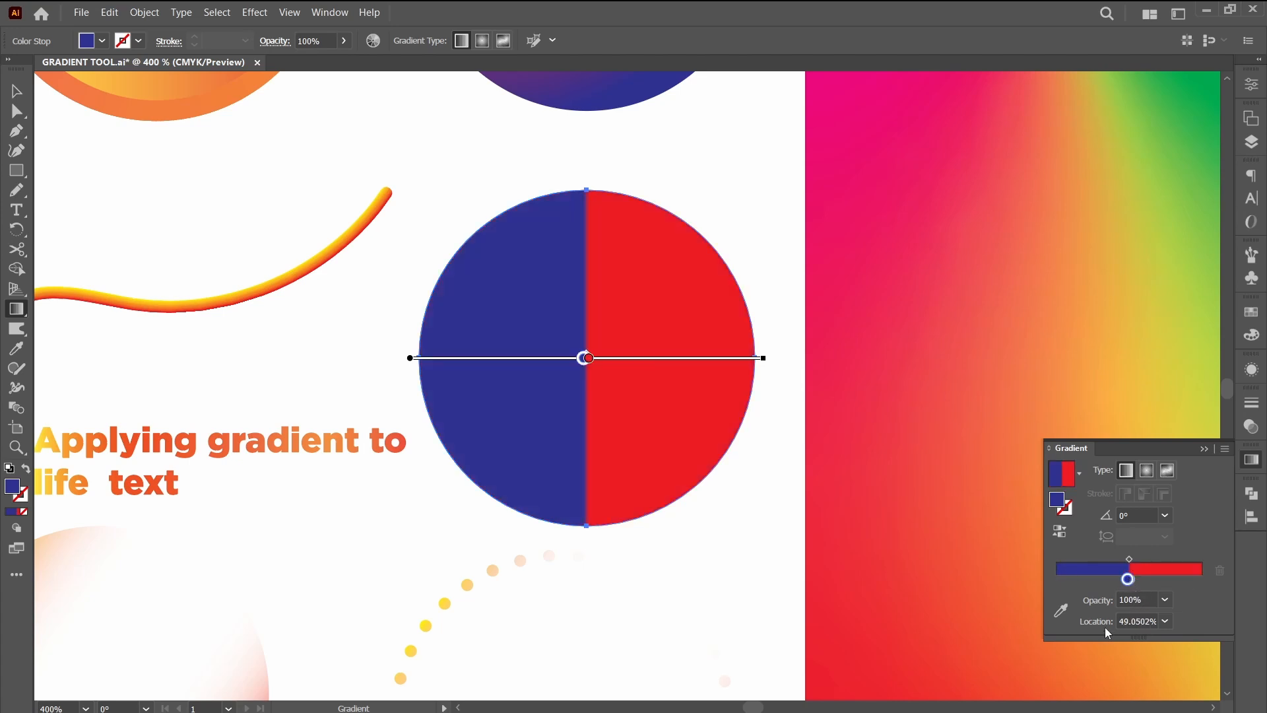
pyautogui.click(1128, 620)
pyautogui.write('50')
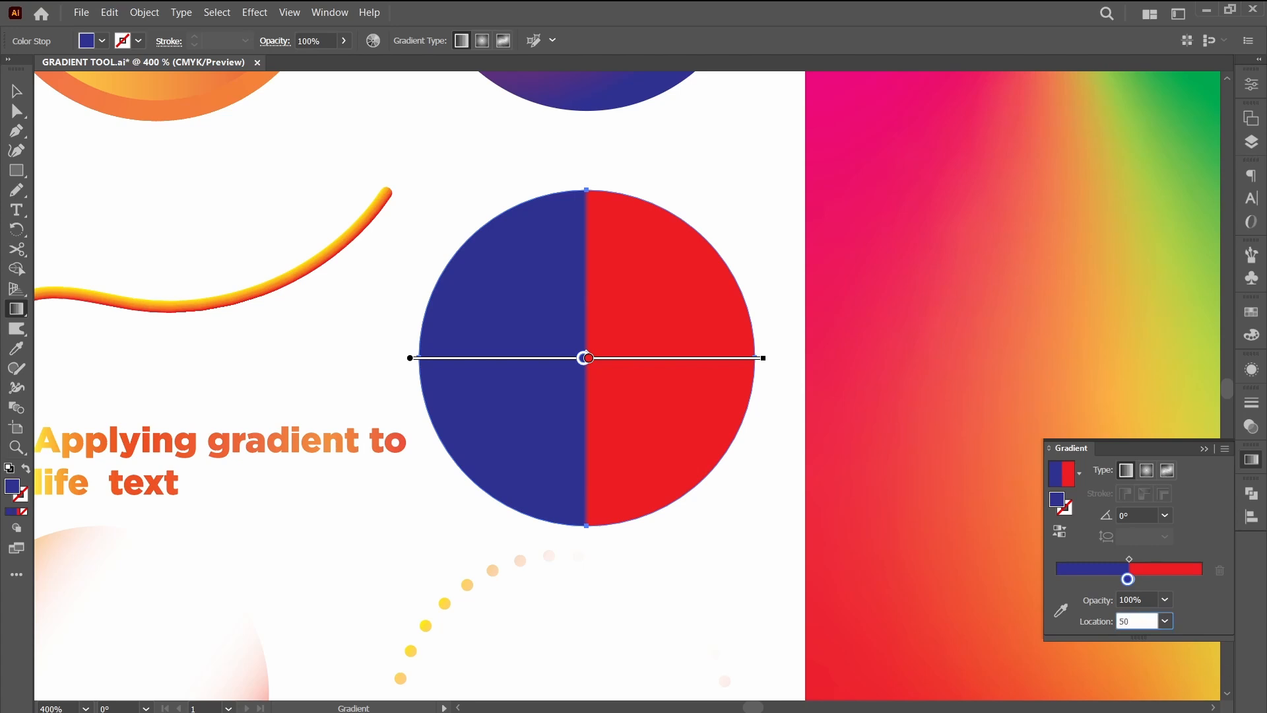
pyautogui.press('Return')
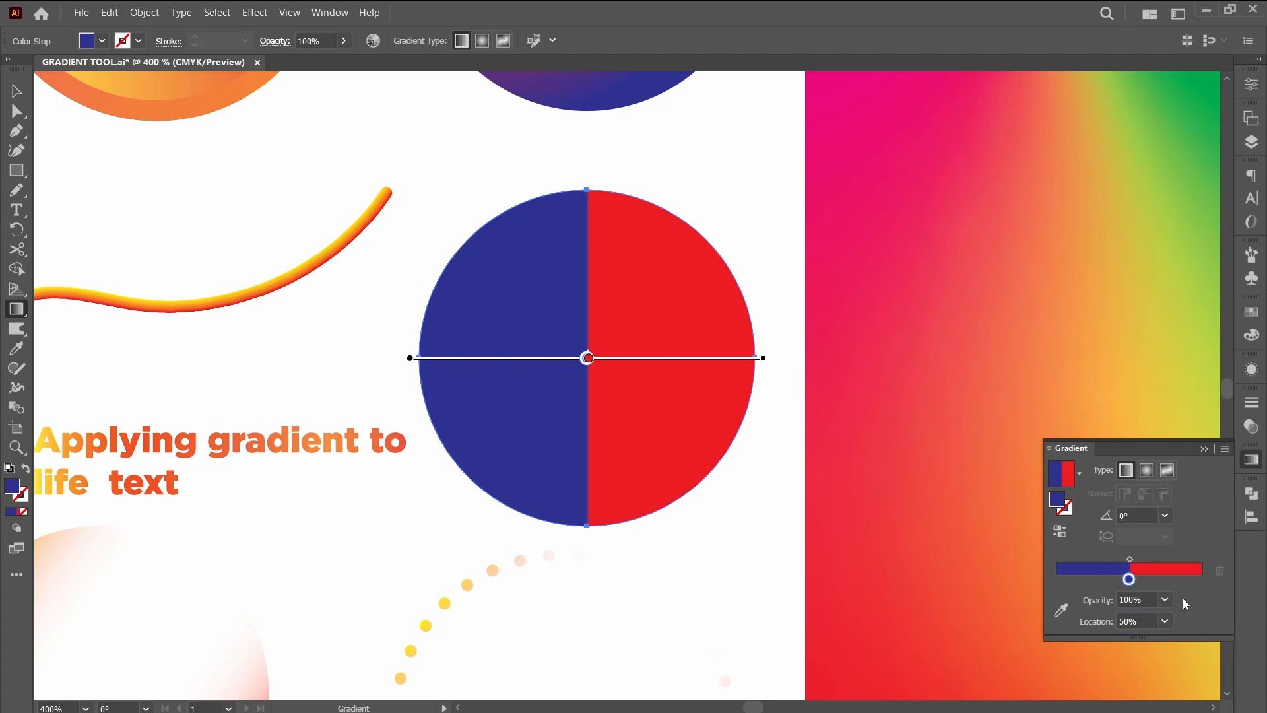
# Shift the circle's blue gradient stop to about 43%, restore its location to 50%, and deselect the circle.
pyautogui.moveTo(1128, 578); pyautogui.dragTo(1118, 579)
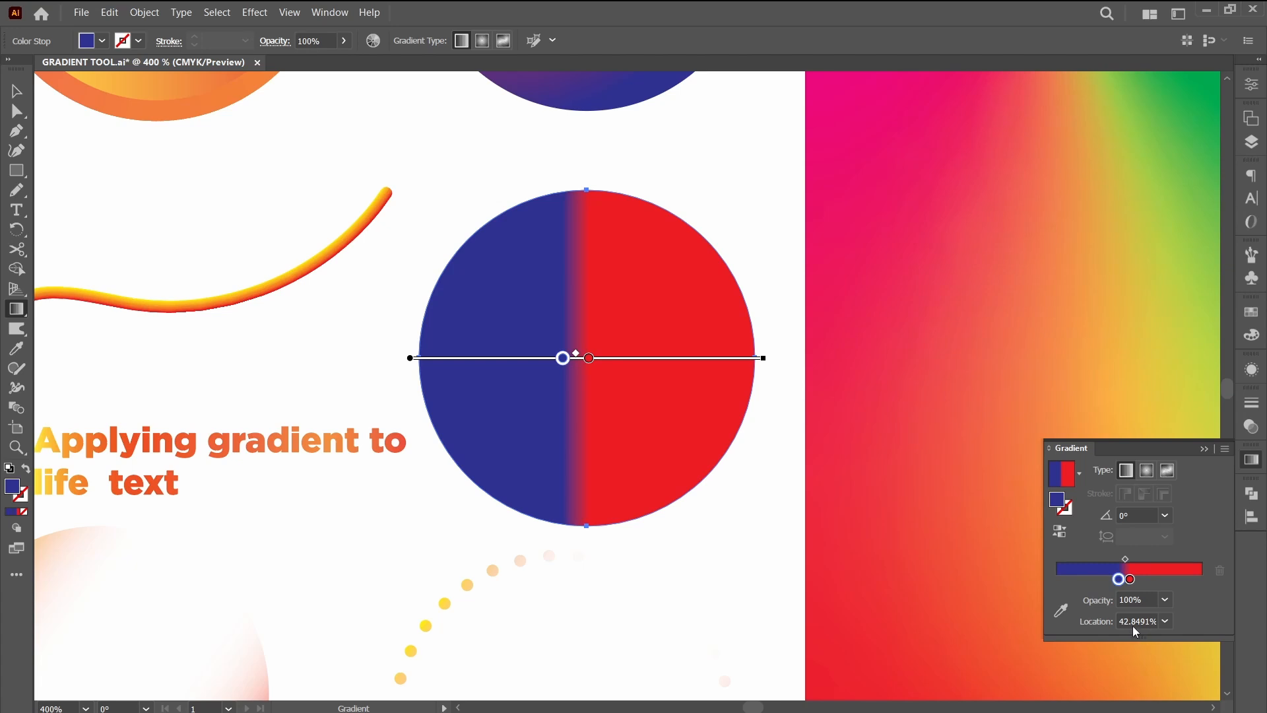
pyautogui.click(1132, 624)
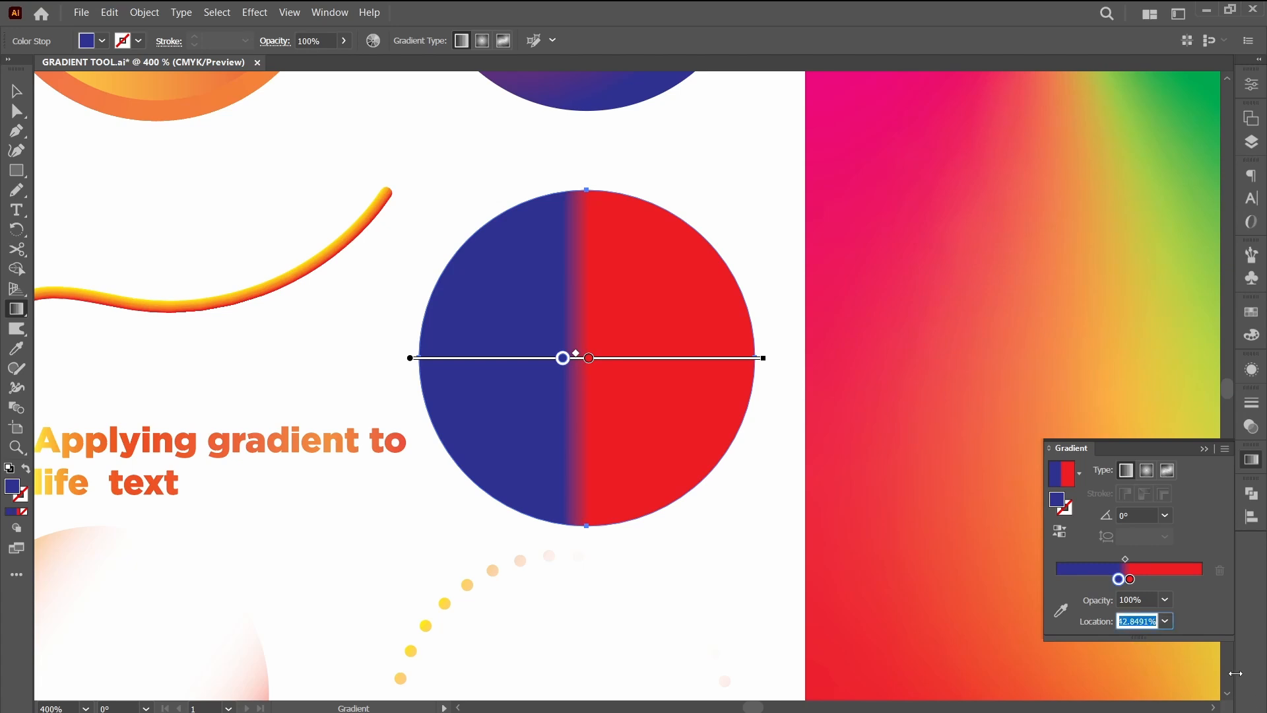
pyautogui.write('50')
pyautogui.press('Return')
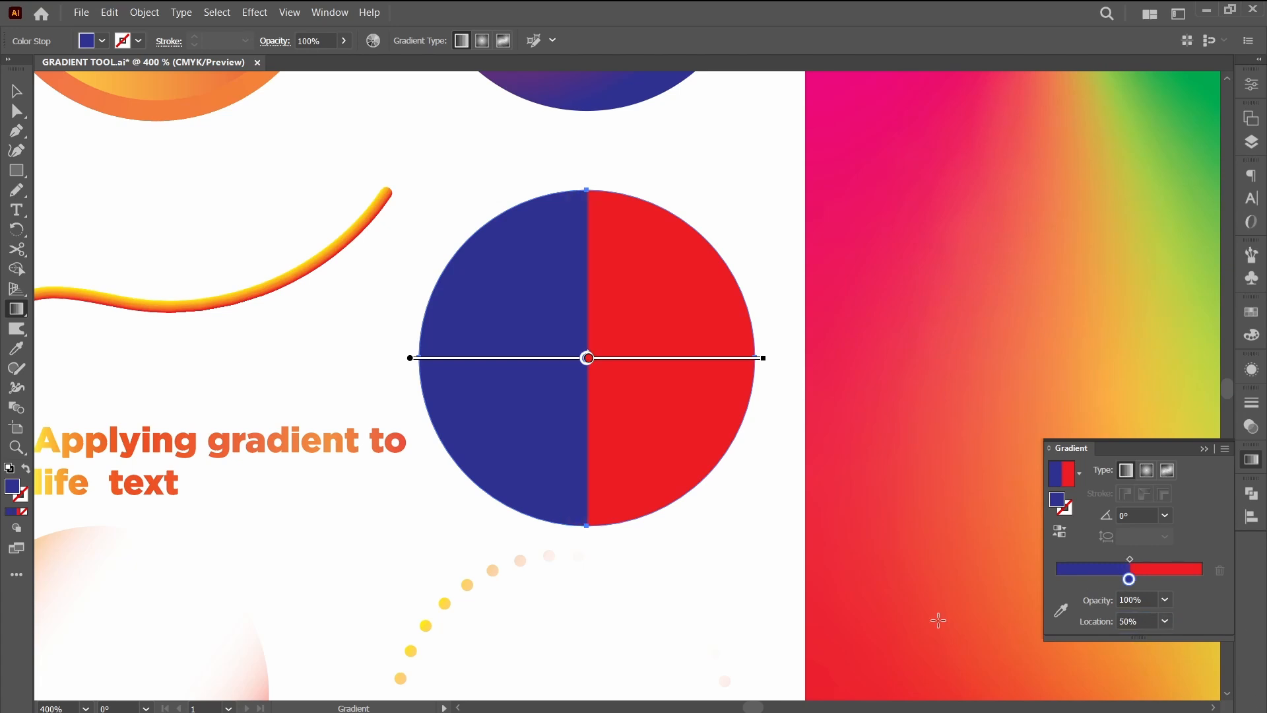
pyautogui.press('v')
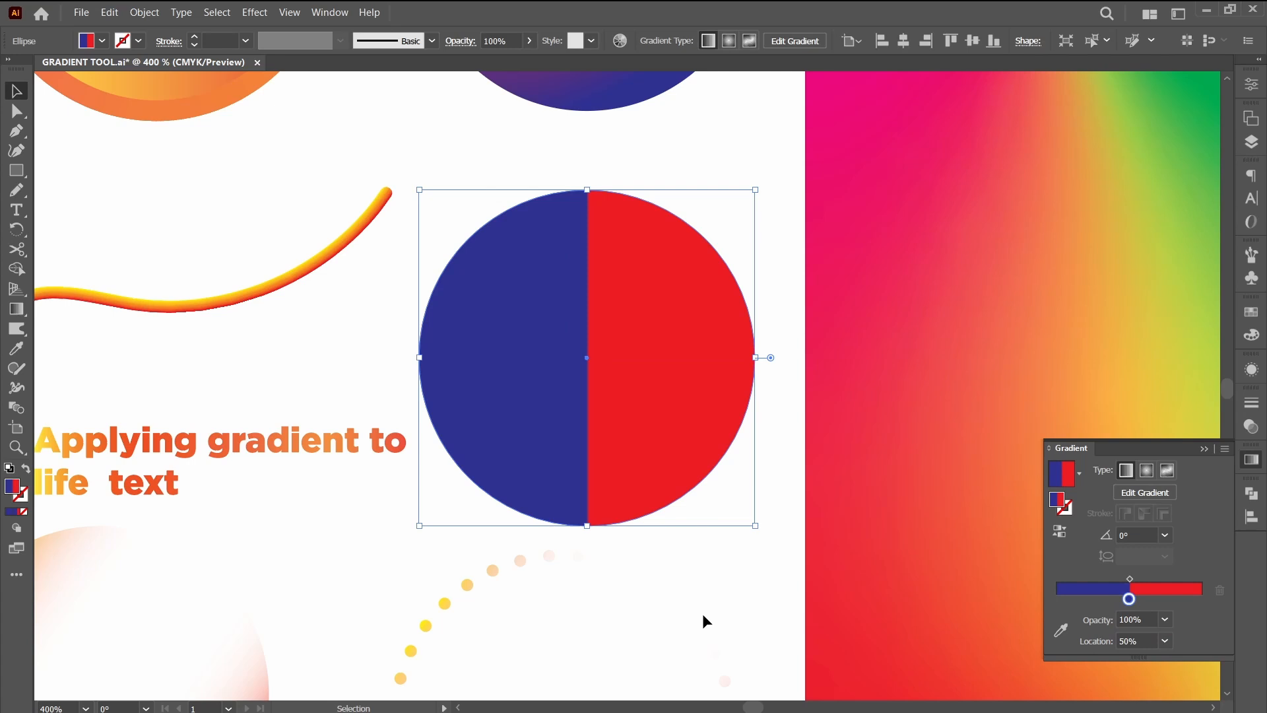
pyautogui.click(770, 437)
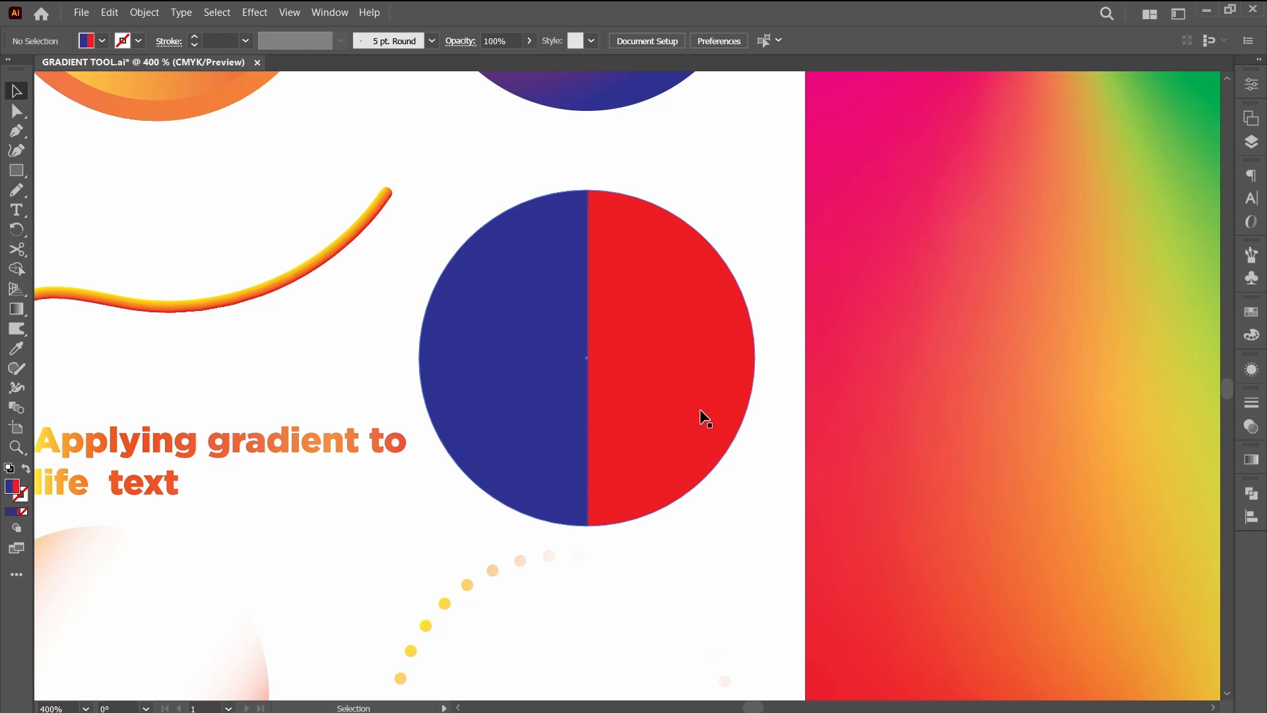
# Move the blue stop of the blue–red split circle's gradient back to 0% and switch the gradient type to radial.
pyautogui.scroll(-1, 700, 414)
pyautogui.click(678, 404)
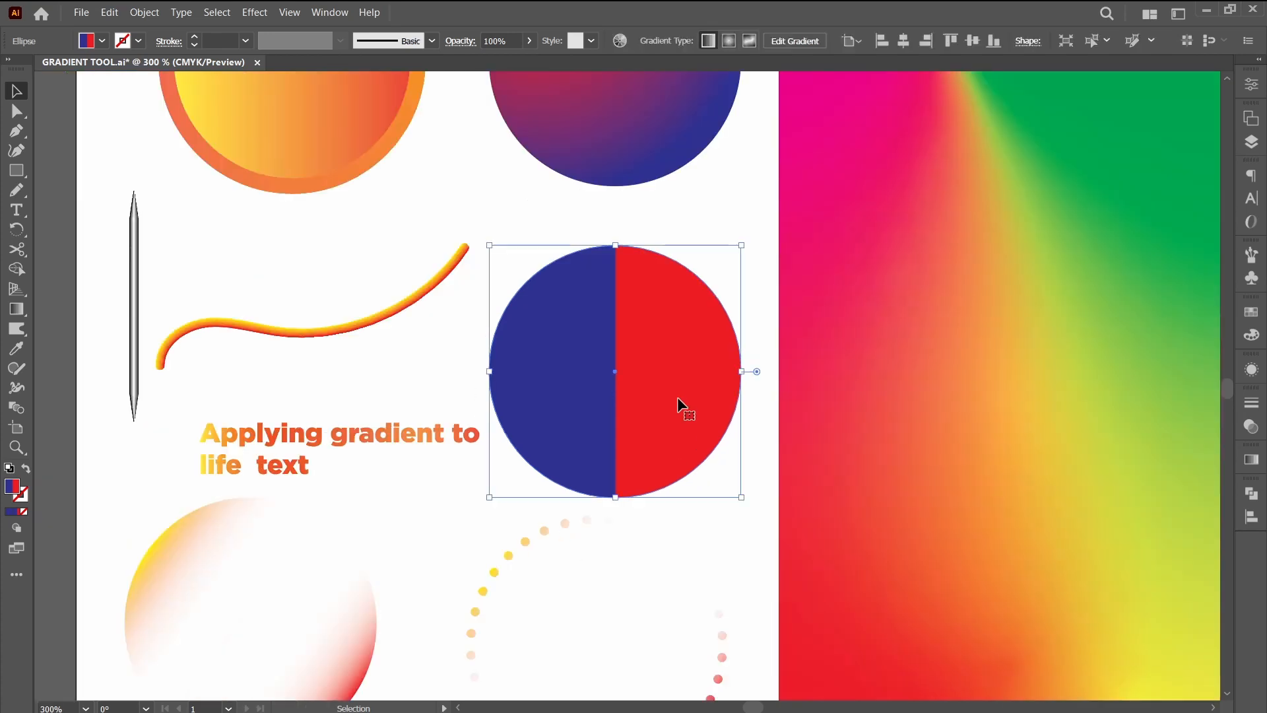
pyautogui.click(1251, 459)
pyautogui.moveTo(1130, 599); pyautogui.dragTo(1057, 599)
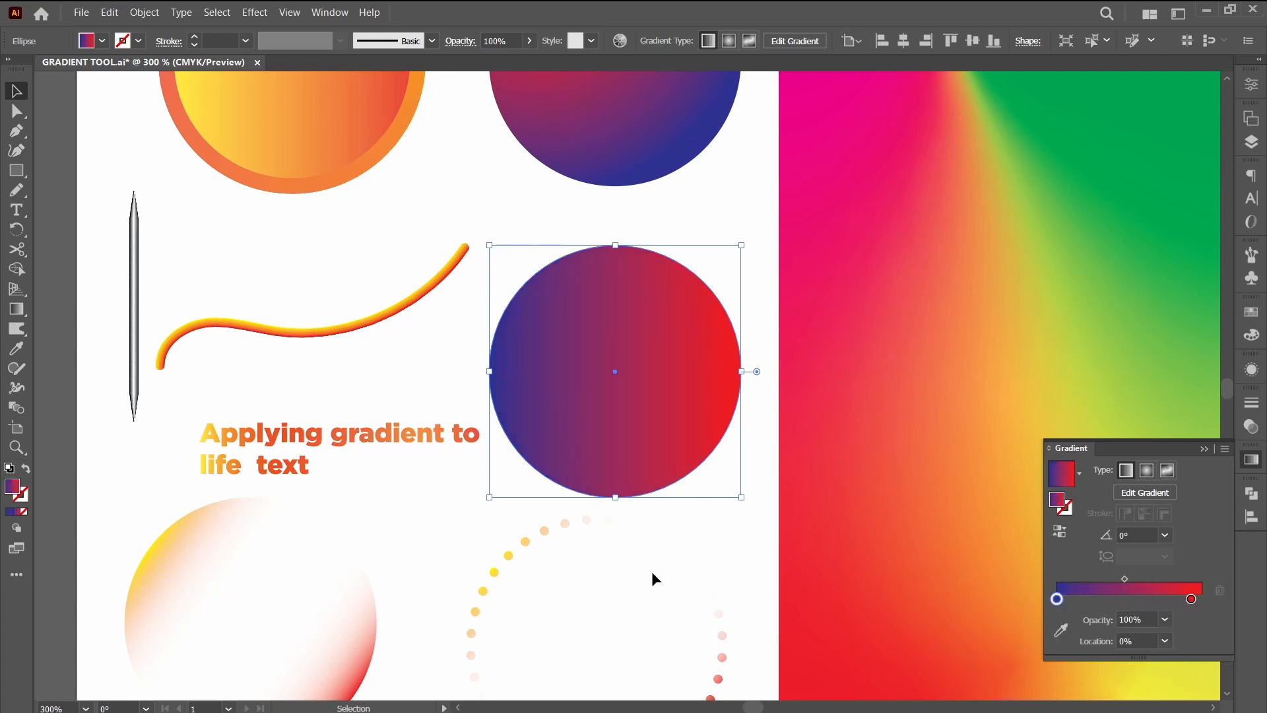
pyautogui.click(1146, 472)
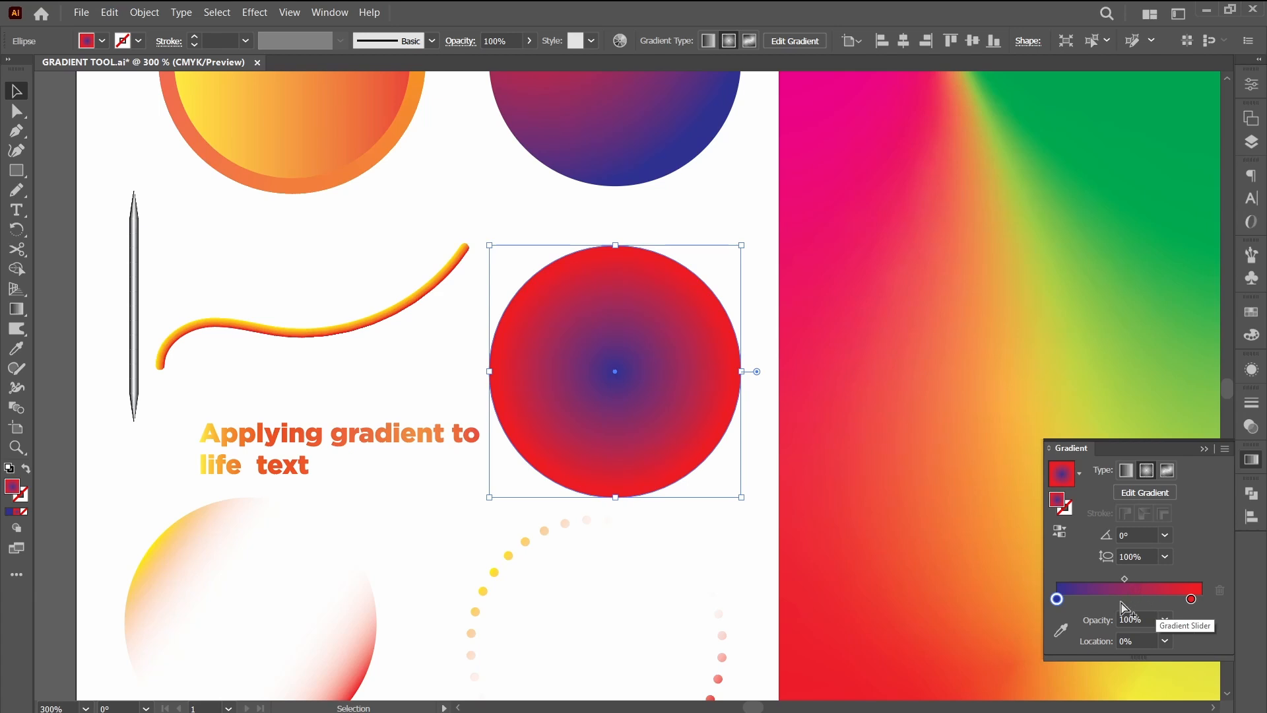
# Set the location of the red stop in the circle's radial gradient to 50%.
pyautogui.click(1191, 599)
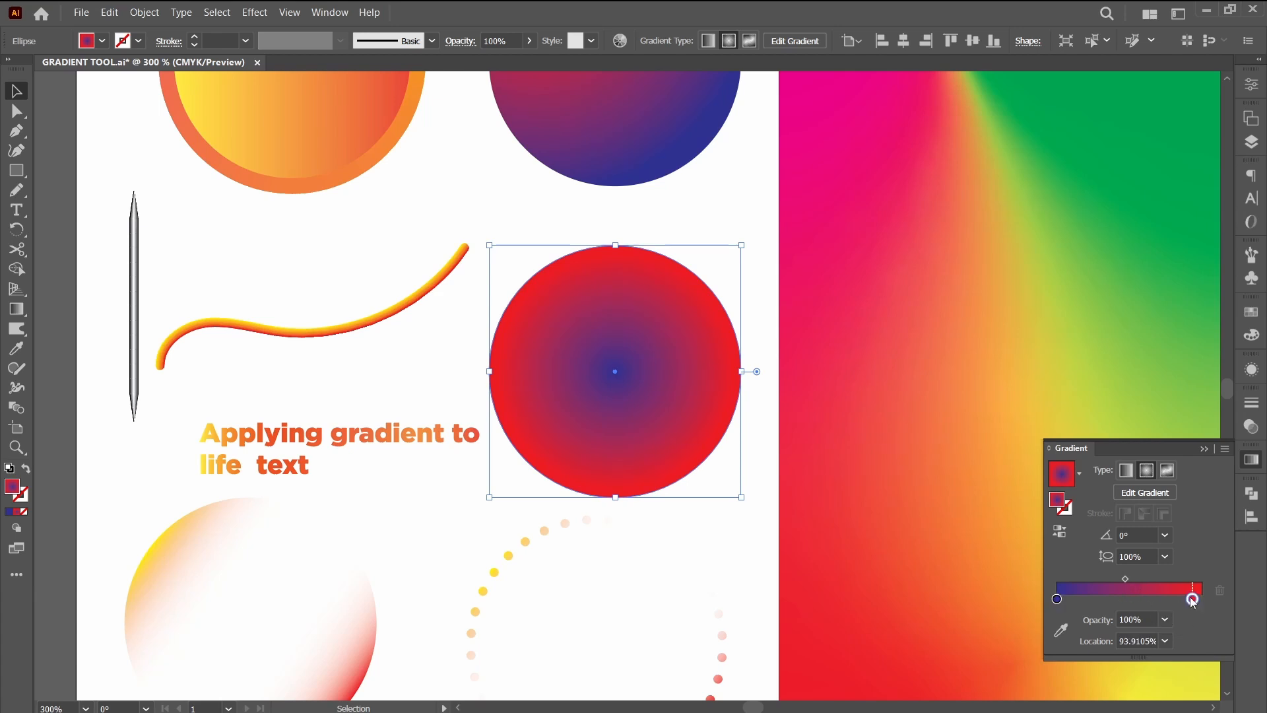
pyautogui.click(1144, 617)
pyautogui.write('50')
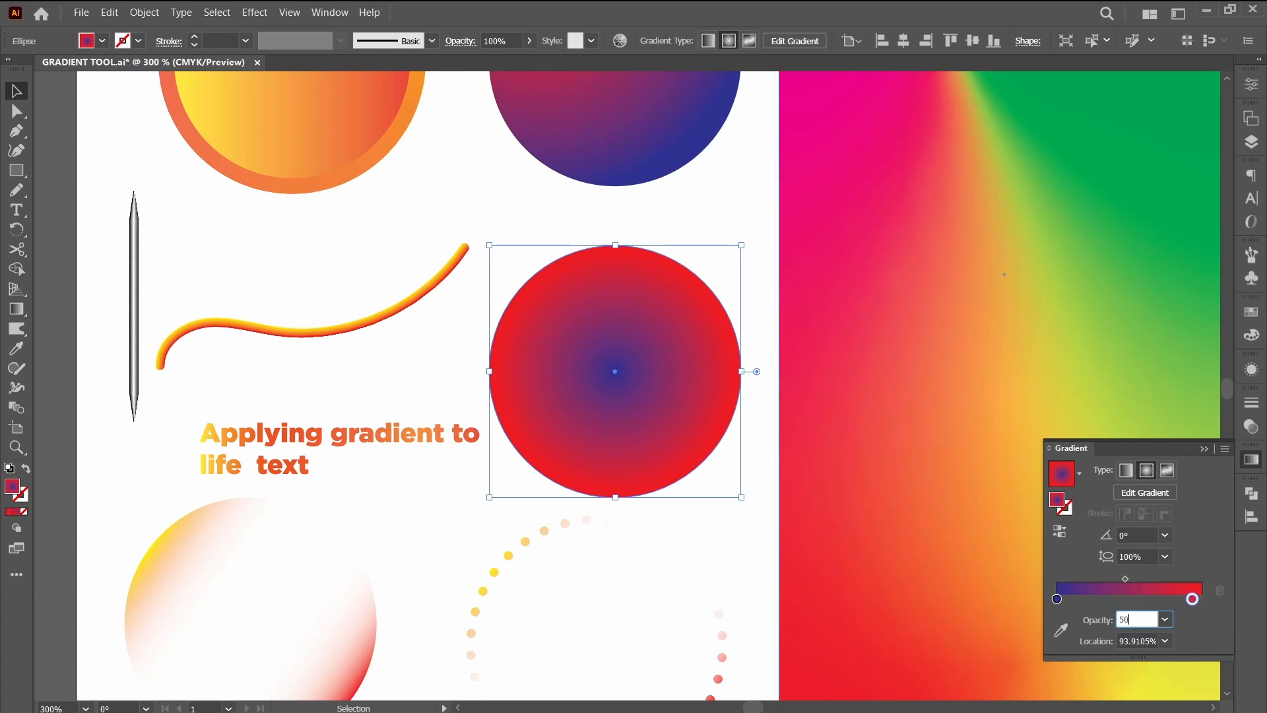
pyautogui.press('Tab')
pyautogui.write('1')
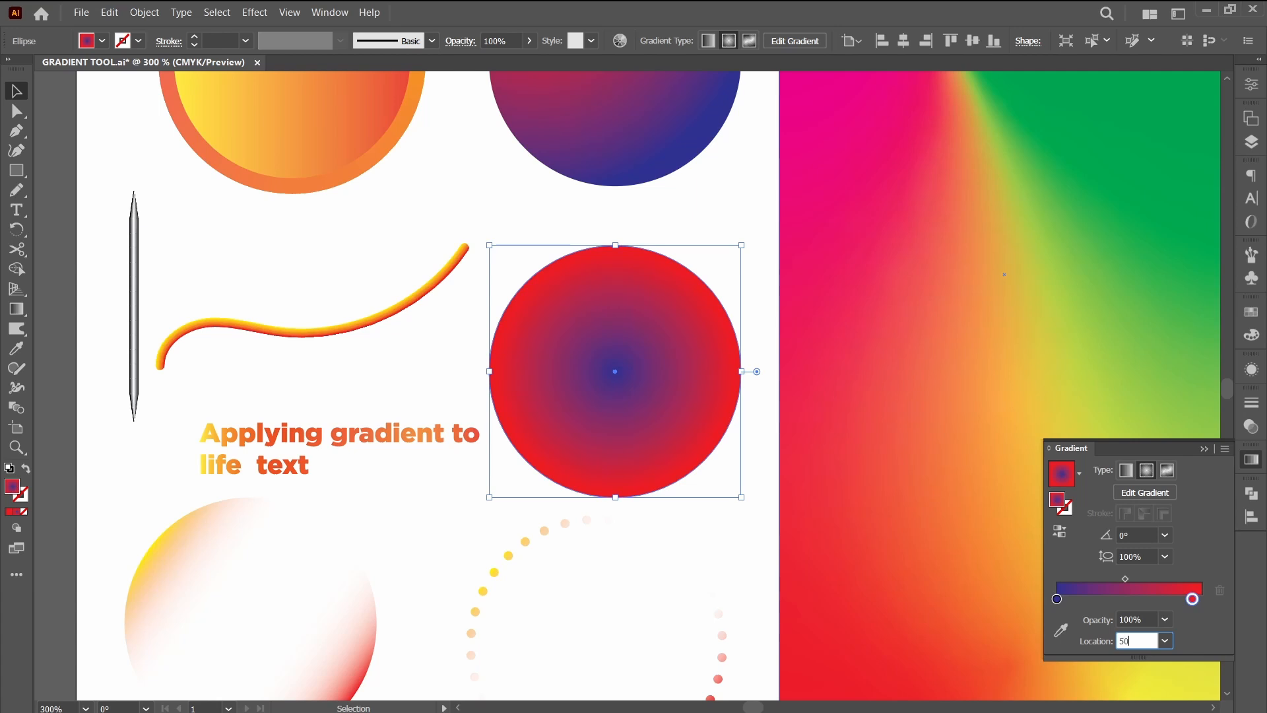
# Set the location of the blue stop in the circle's radial gradient to 50% and deselect the circle.
pyautogui.click(1056, 598)
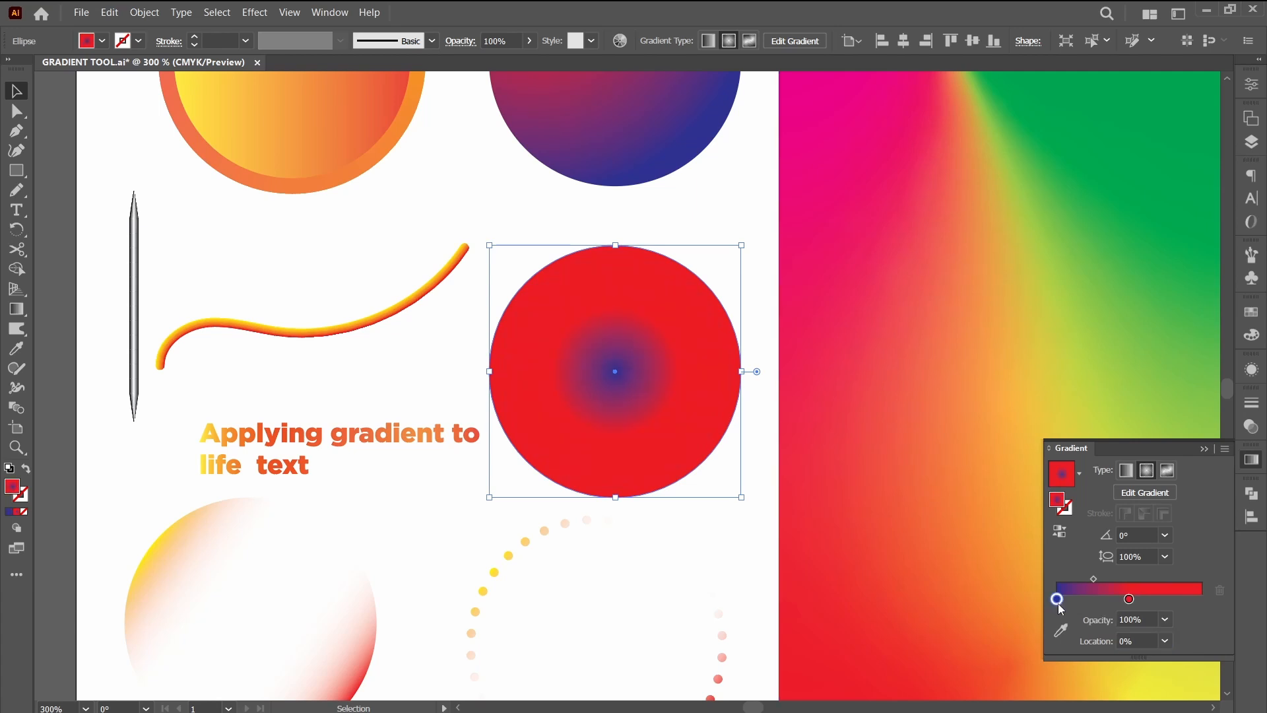
pyautogui.click(1146, 638)
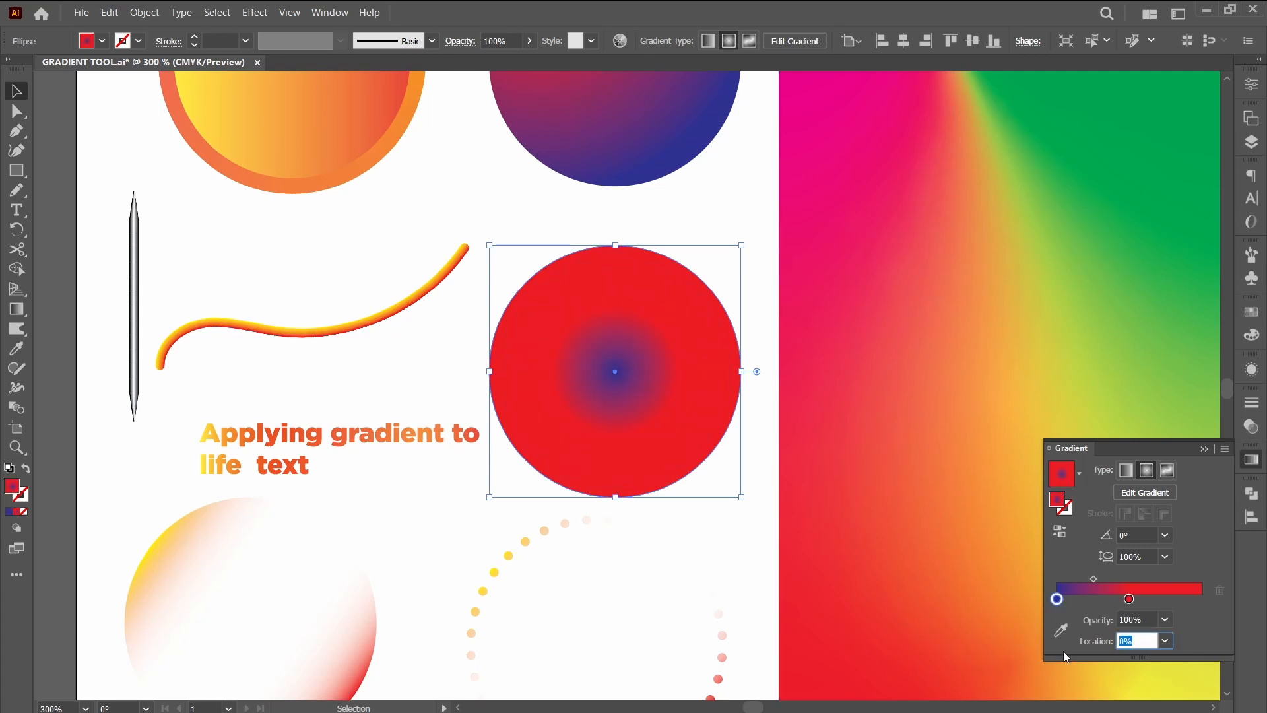
pyautogui.write('59')
pyautogui.press('Return')
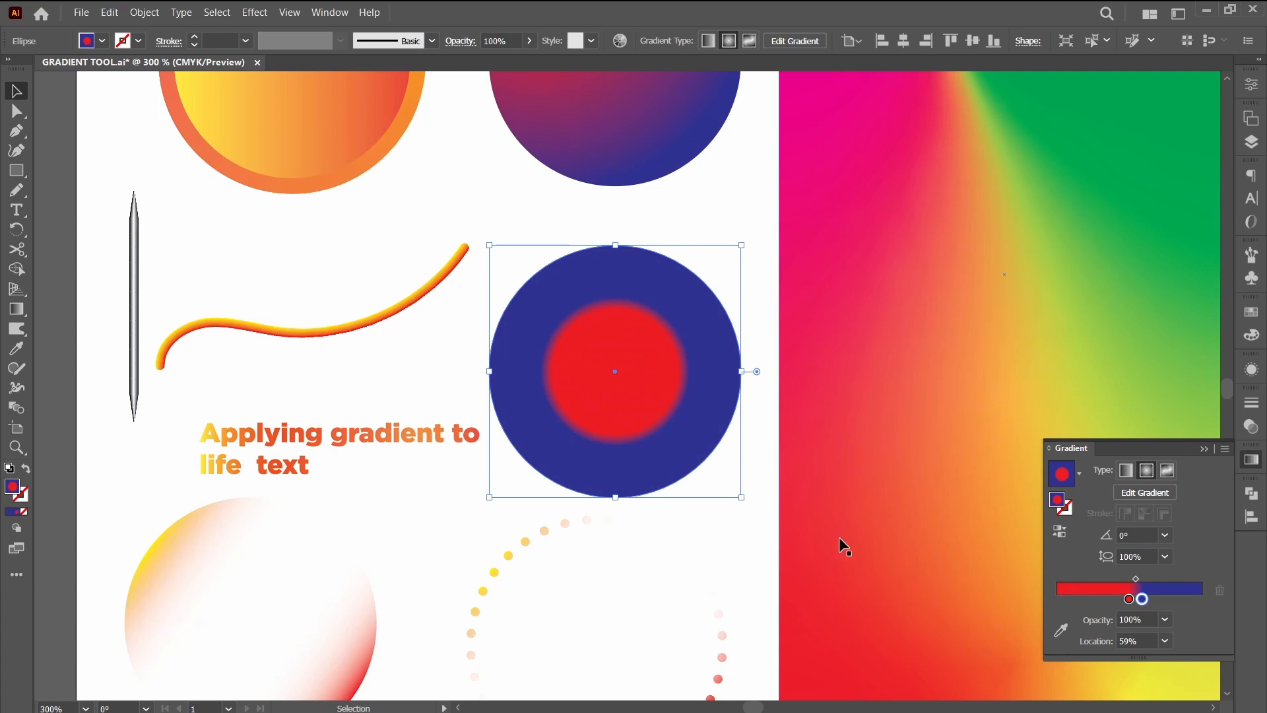
pyautogui.hotkey('ctrl', 'z')
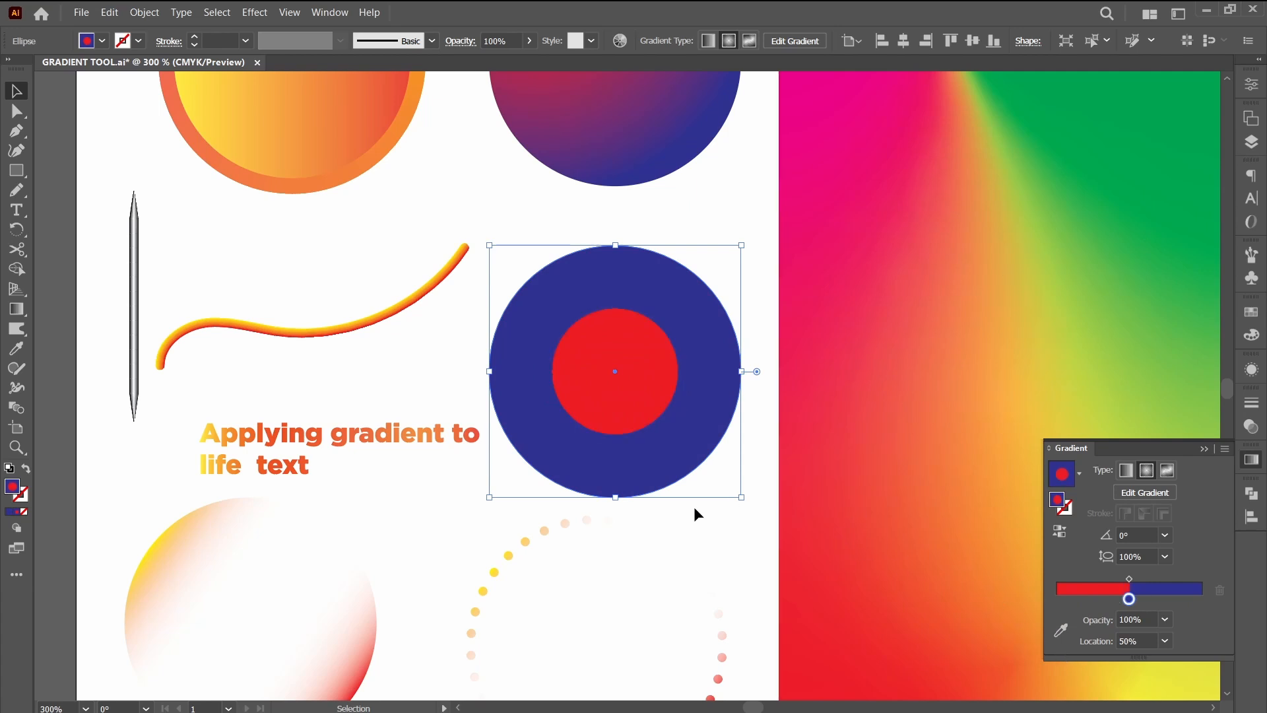
pyautogui.click(763, 516)
# Add a yellow outer ring beyond the blue in the red-centred circle's radial gradient.
pyautogui.scroll(-1, 701, 428)
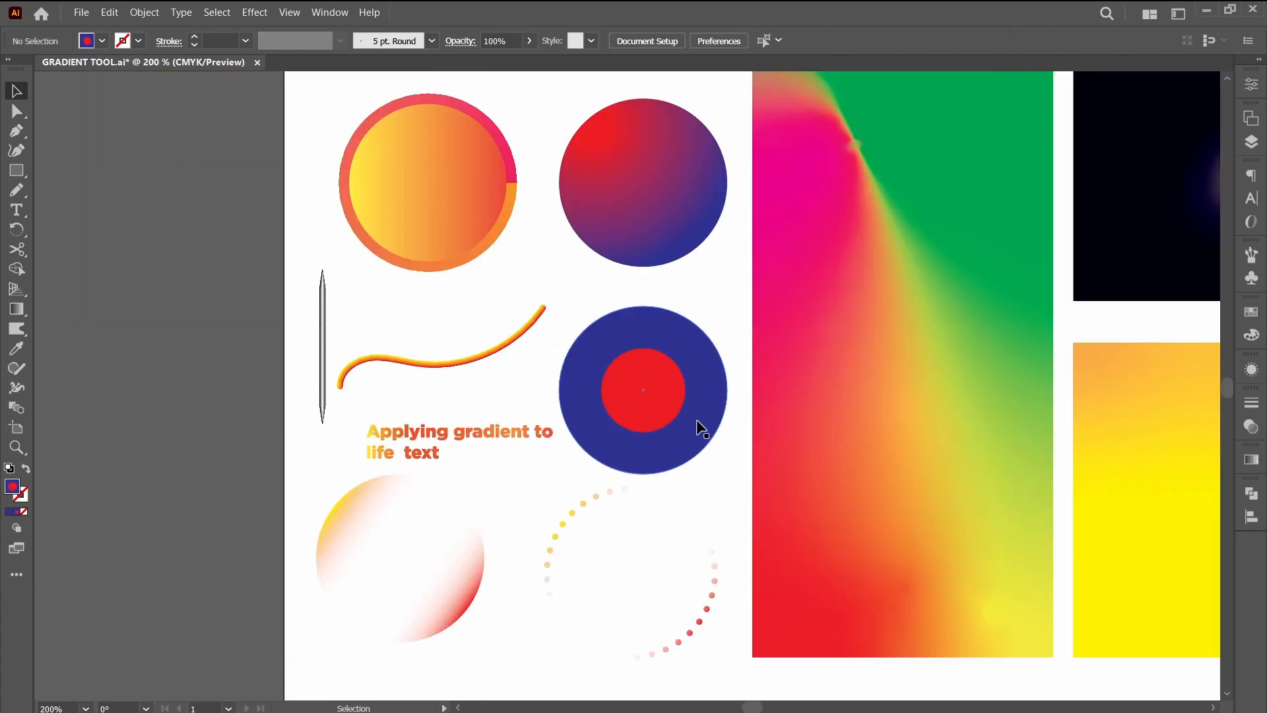
pyautogui.click(662, 403)
pyautogui.moveTo(656, 398); pyautogui.dragTo(247, 378)
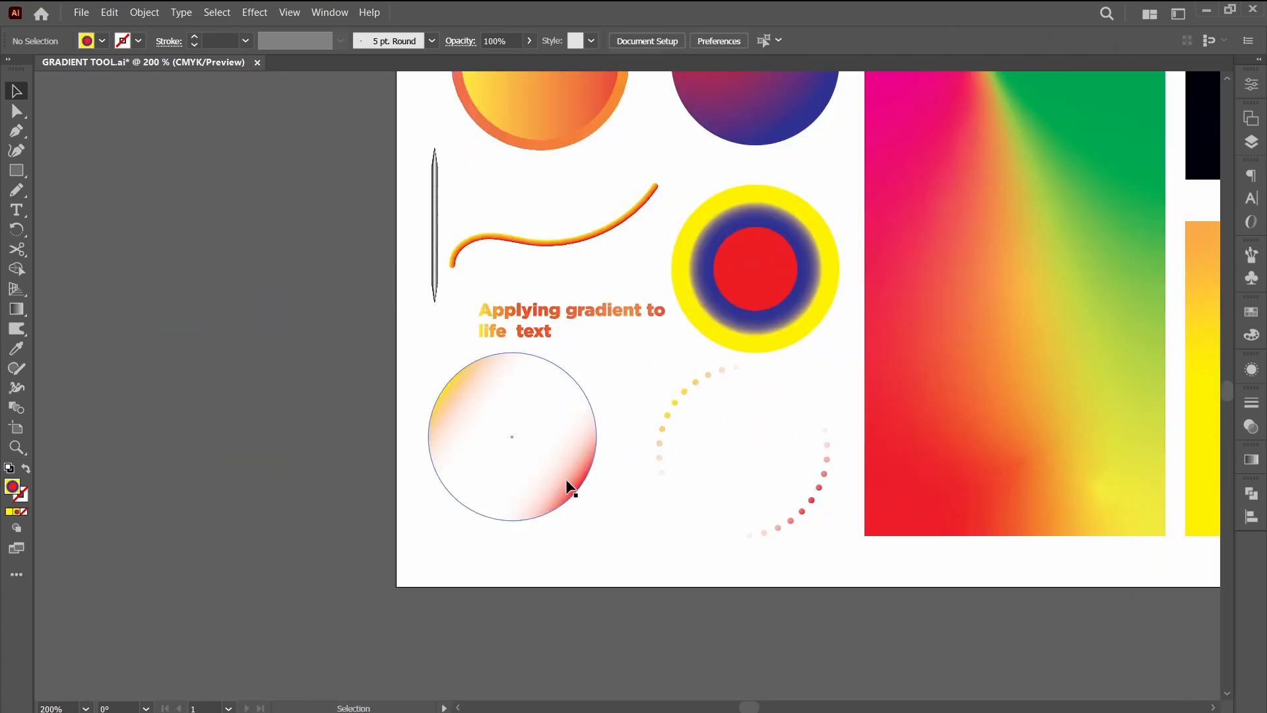
# Examine the yellow-to-red faded circle's transparency against the grey pasteboard and the opacity of its middle gradient stop.
pyautogui.moveTo(534, 447); pyautogui.dragTo(291, 425)
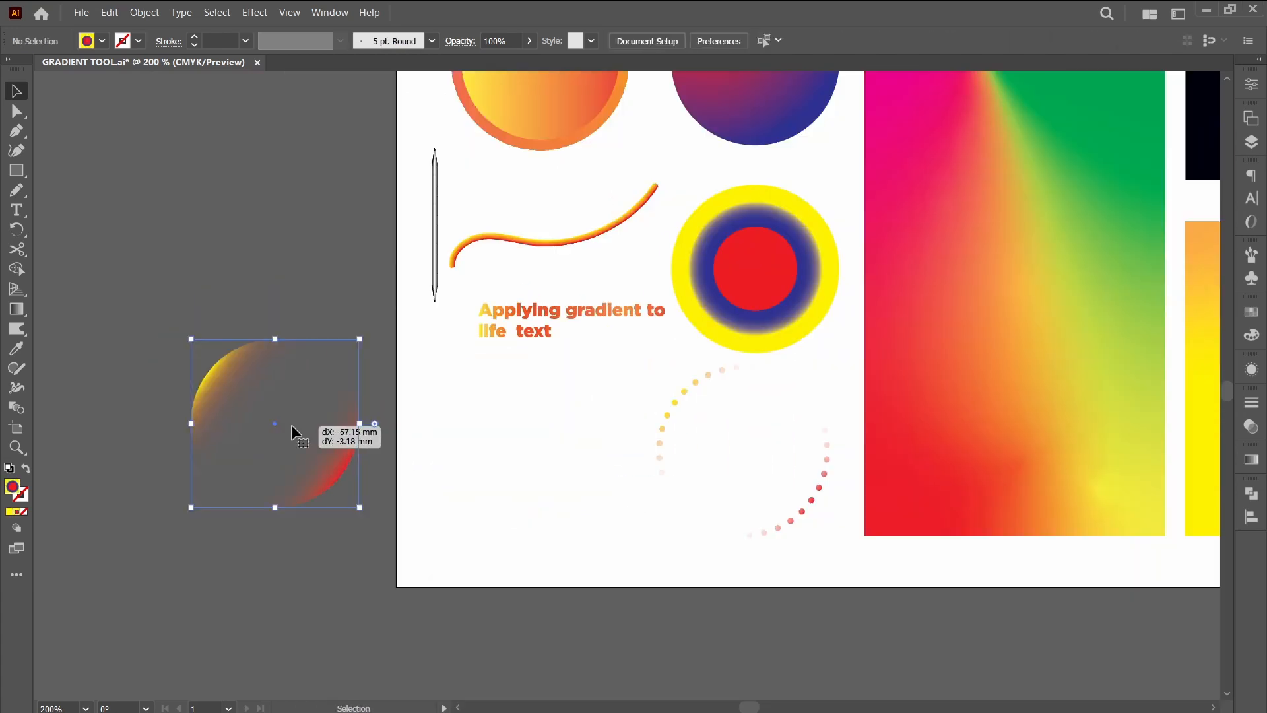
pyautogui.click(298, 610)
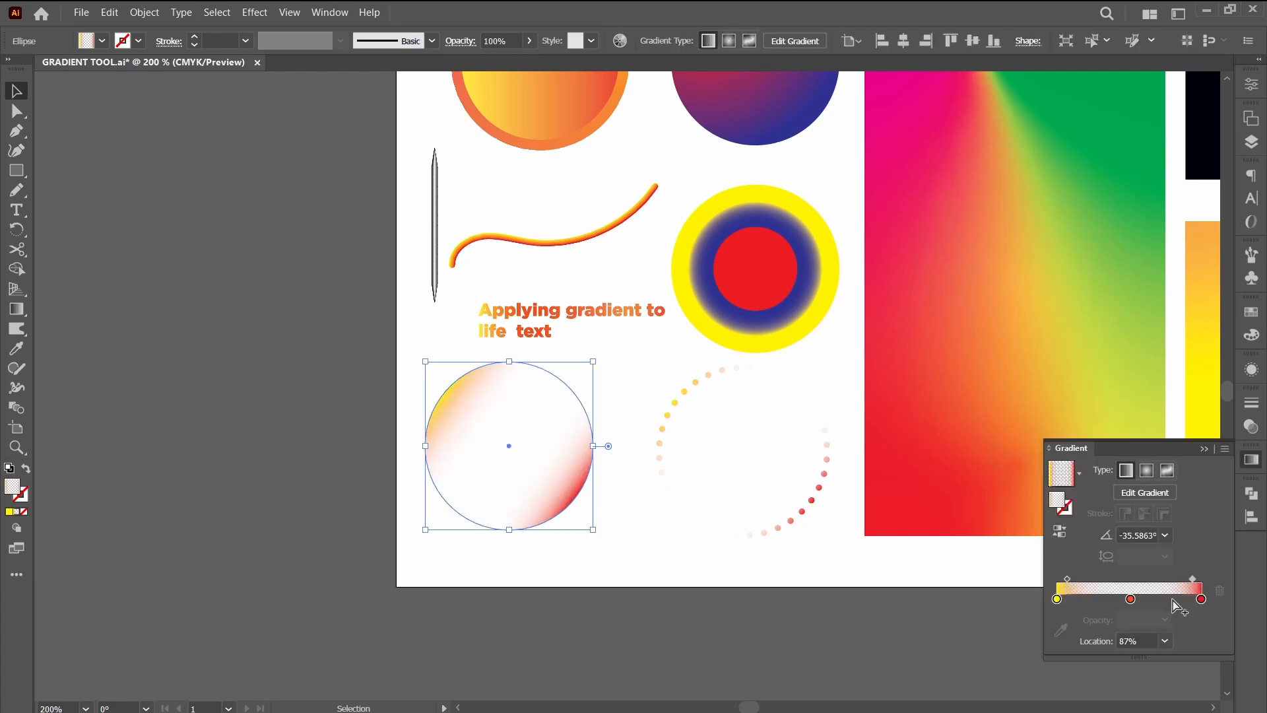
pyautogui.click(1131, 598)
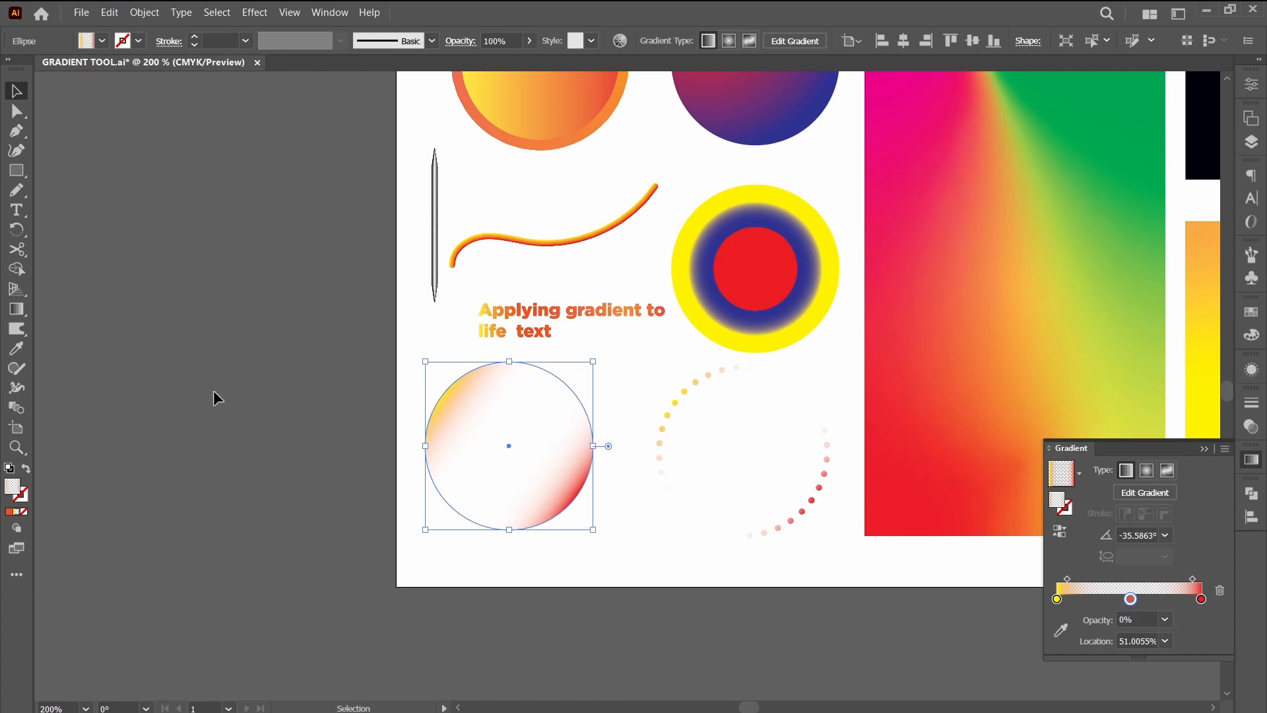
# Draw a circle about 45.4 mm across on the pasteboard beside the artboard, with the default white fill and no stroke.
pyautogui.press('l')
pyautogui.moveTo(142, 238); pyautogui.dragTo(310, 419)
pyautogui.press('d')
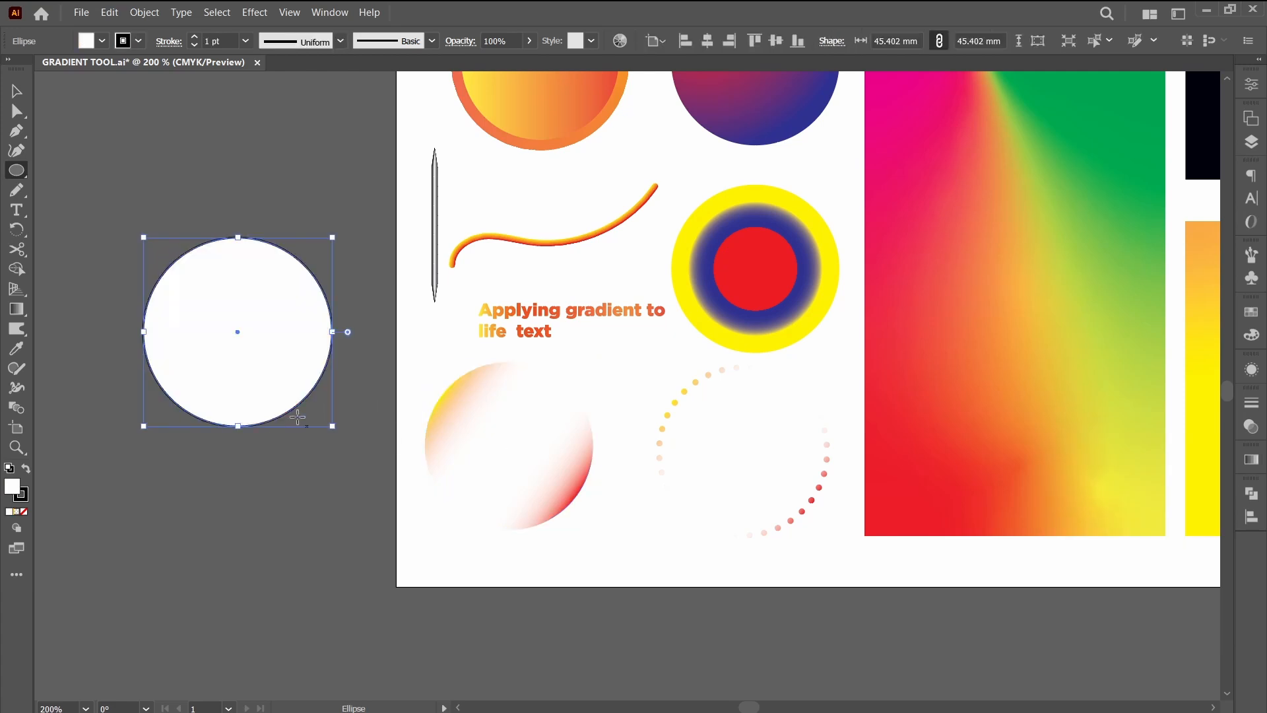
pyautogui.press('/')
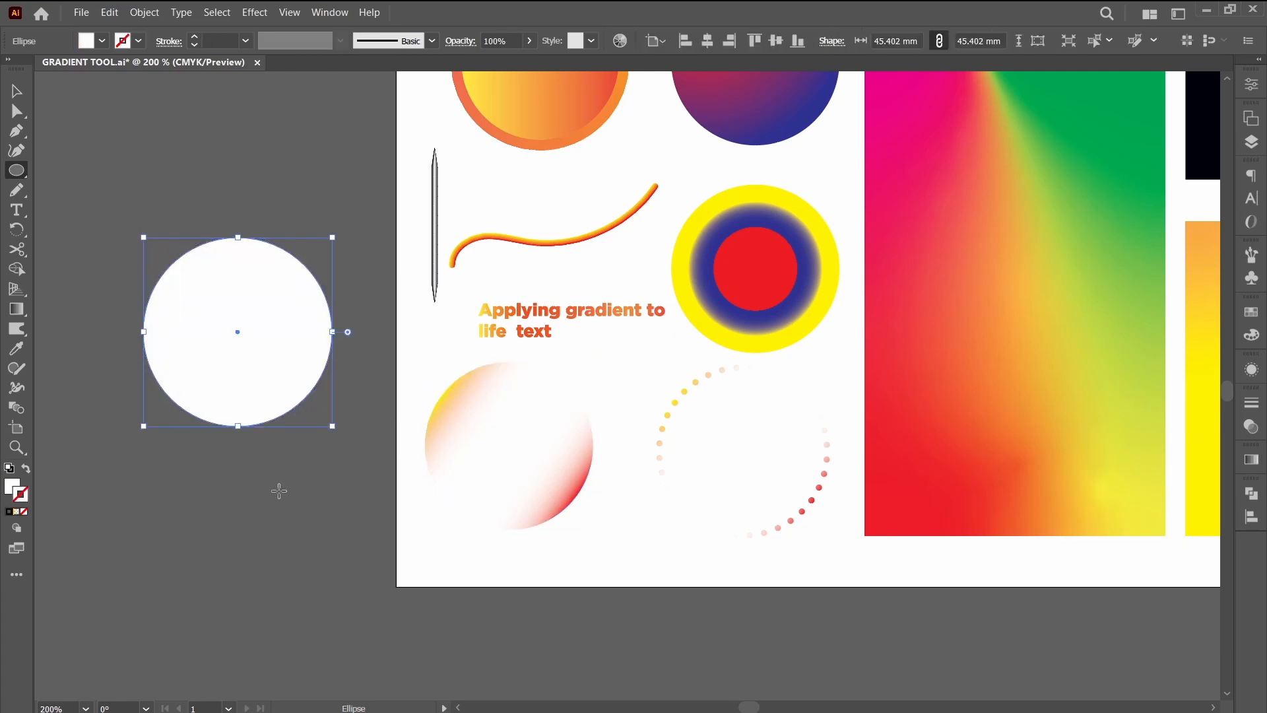
# Fill the new circle with the magenta swatch and adjust the colour to a darker purple-magenta.
pyautogui.click(102, 41)
pyautogui.click(102, 70)
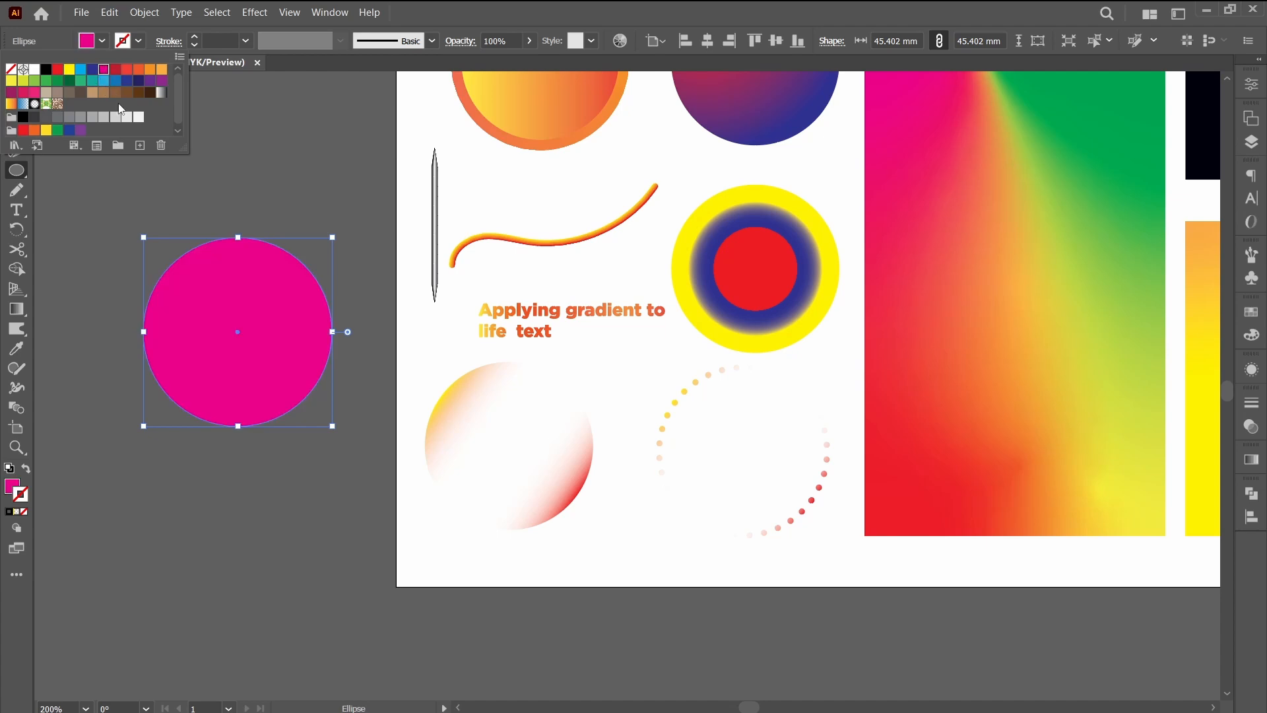
pyautogui.doubleClick(12, 486)
pyautogui.moveTo(887, 211); pyautogui.dragTo(877, 223)
pyautogui.click(1072, 174)
pyautogui.press('v')
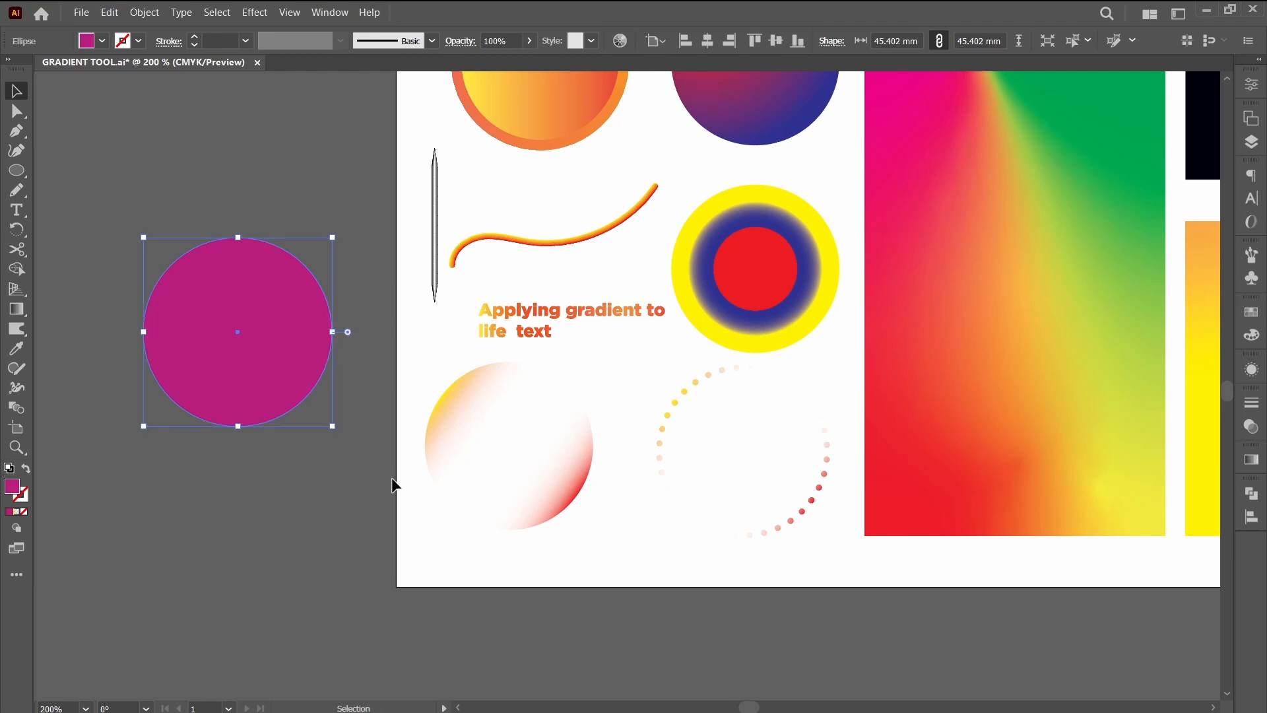
# Place a copy of the magenta circle in front, apply the last-used faded gradient to it and remove the transparent middle stop.
pyautogui.moveTo(249, 387); pyautogui.dragTo(745, 505)
pyautogui.press('.')
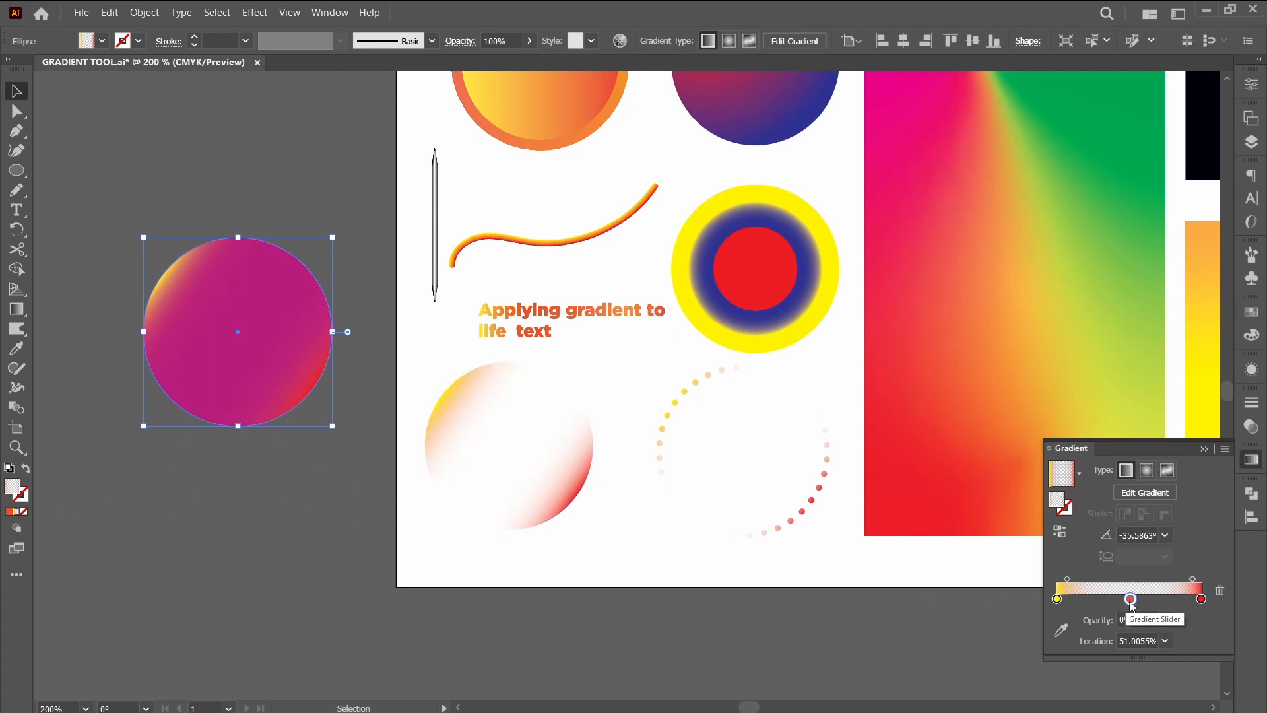
pyautogui.moveTo(1130, 601); pyautogui.dragTo(1095, 648)
# Change the yellow stop of the front circle's gradient to white.
pyautogui.click(1056, 599)
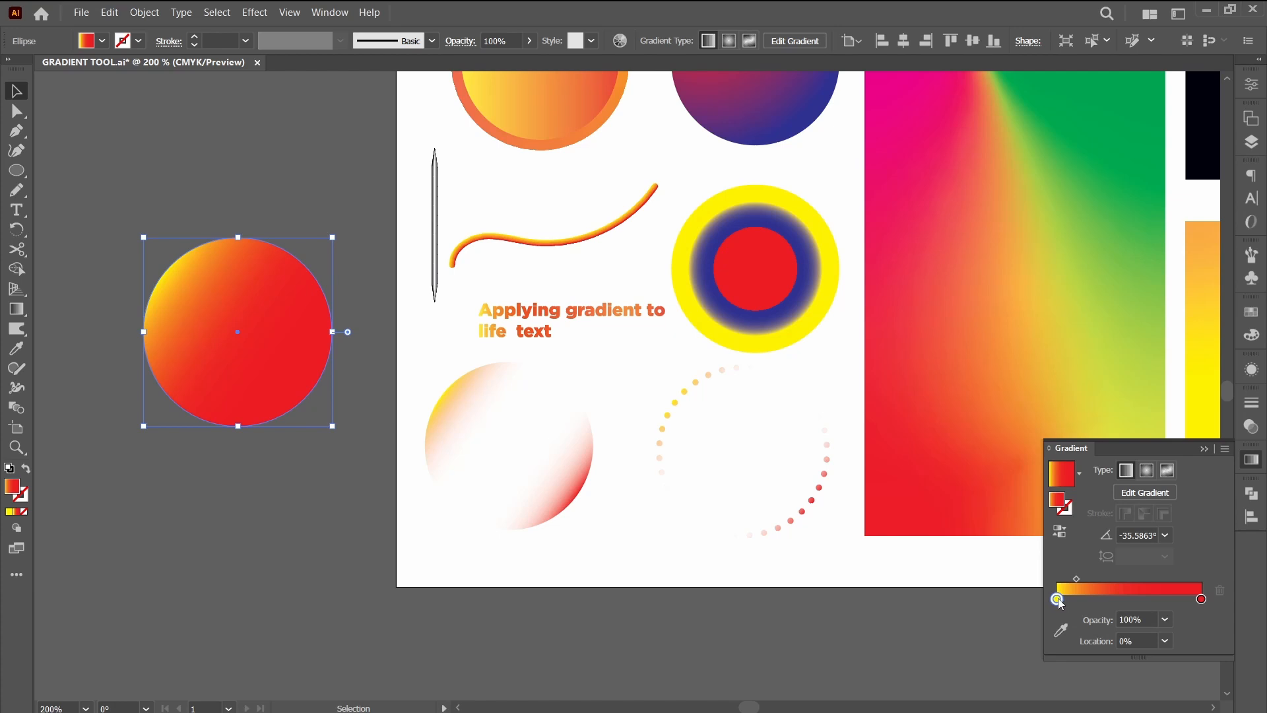
pyautogui.doubleClick(1057, 599)
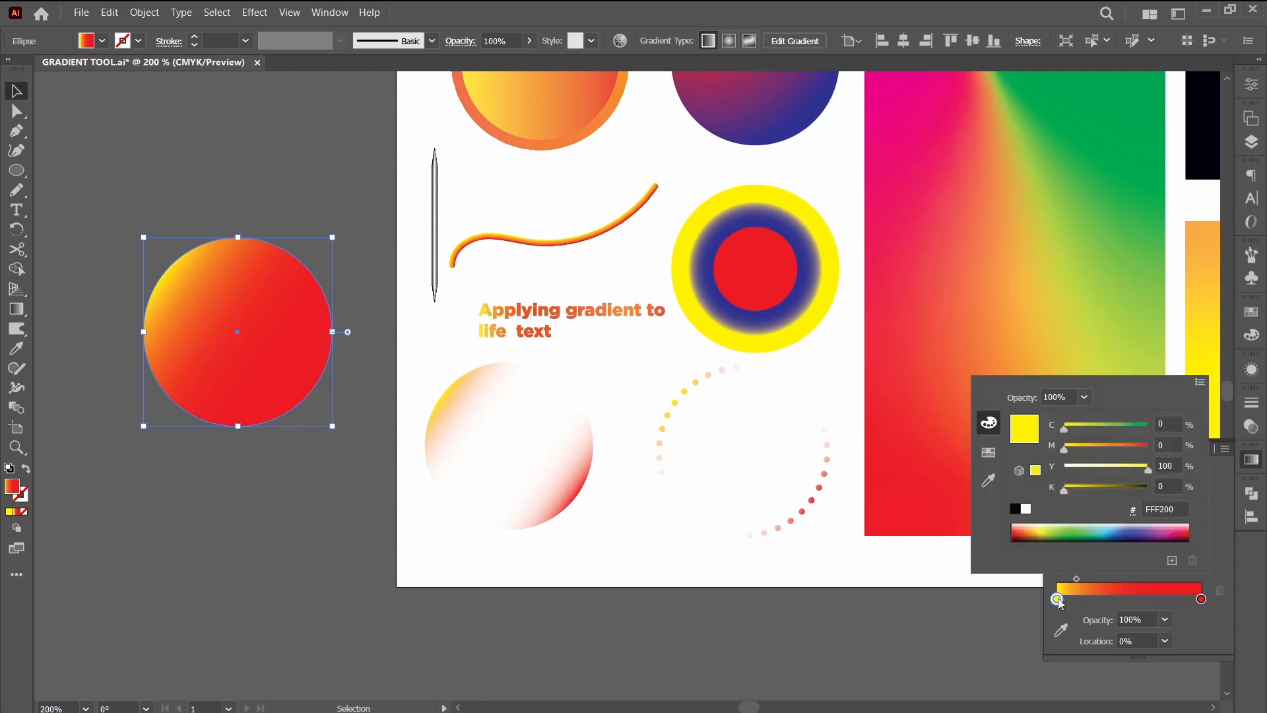
pyautogui.click(1026, 510)
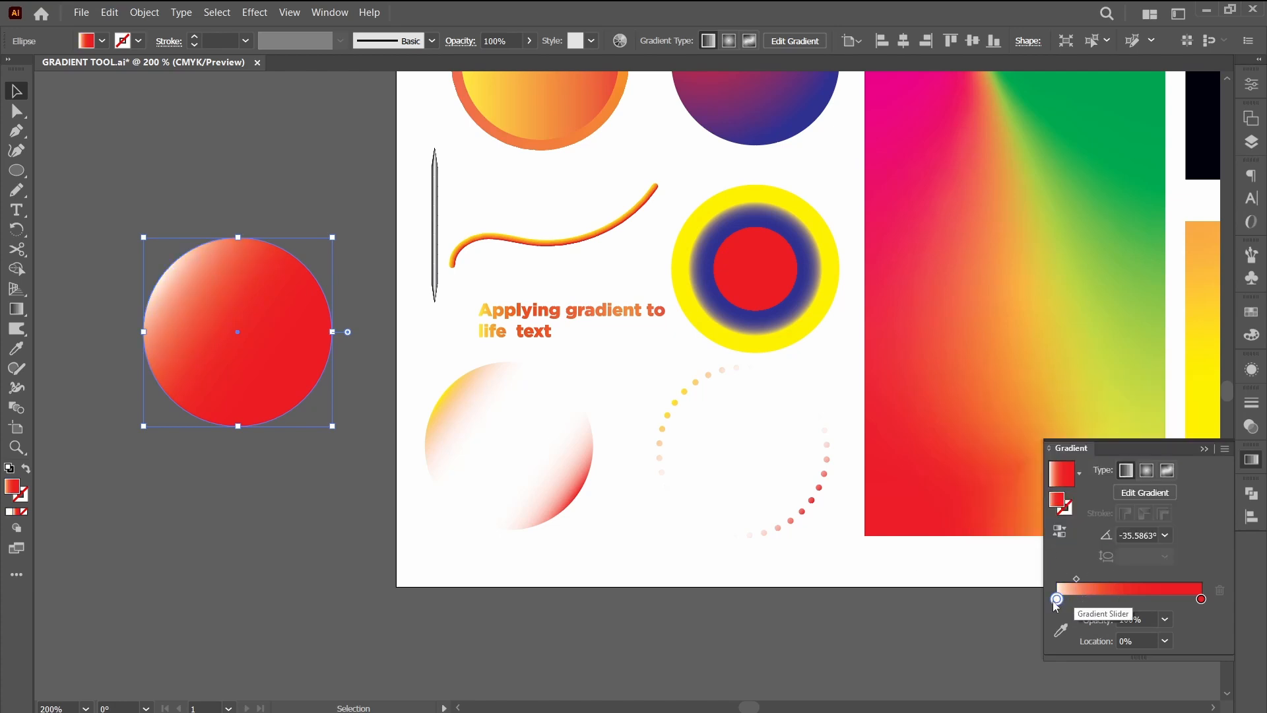
# Set the opacity of the red stop in the front circle's gradient to 0%.
pyautogui.click(1200, 599)
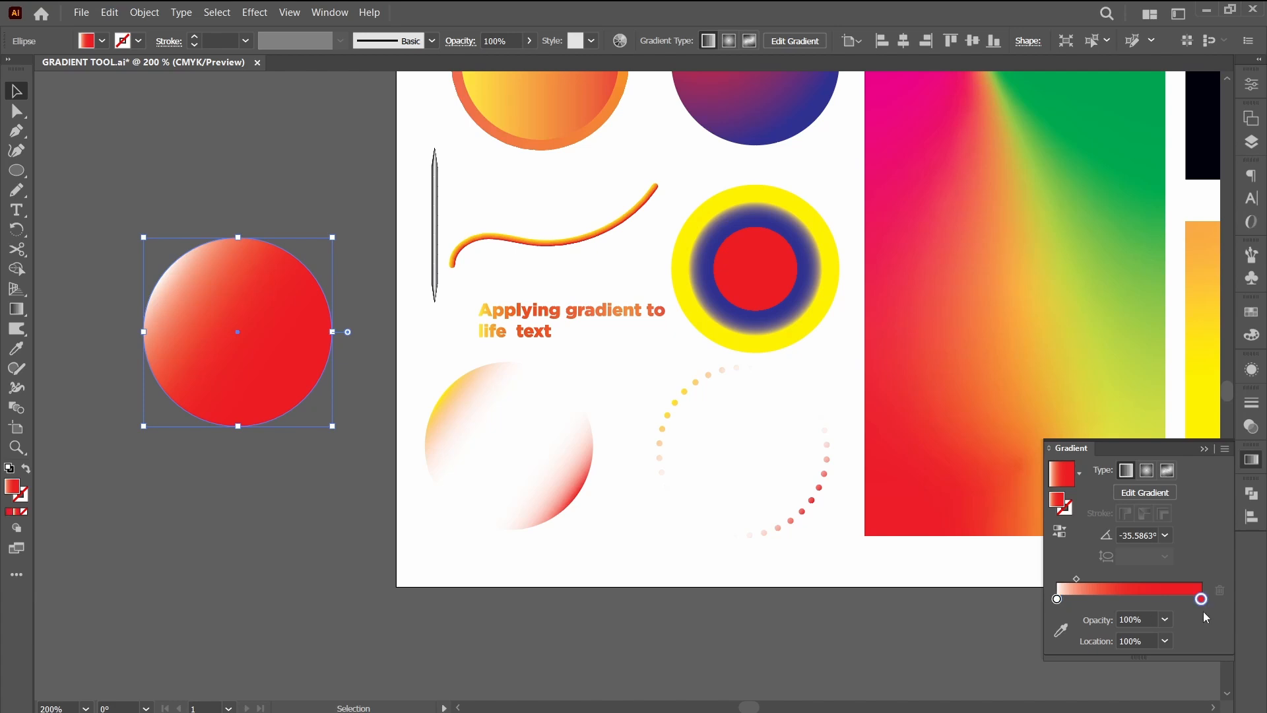
pyautogui.write('0')
pyautogui.press('Tab')
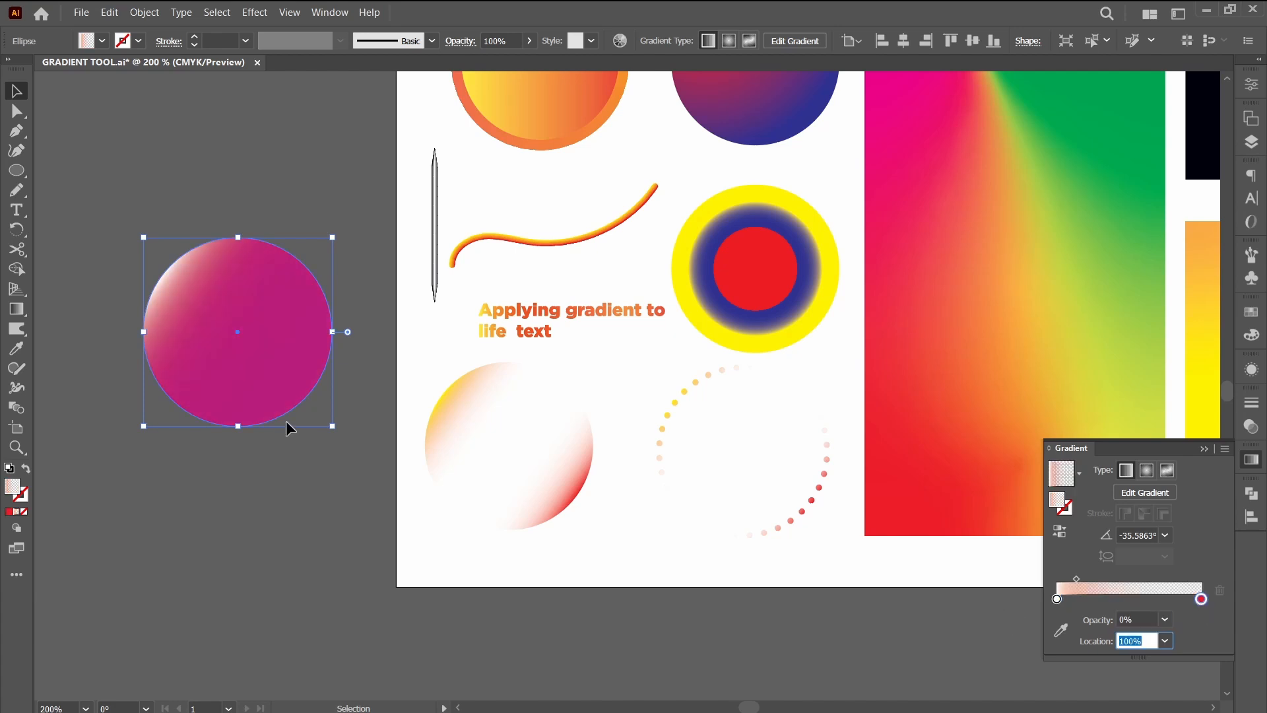
pyautogui.write('q')
# Widen the white highlight on the circle by shifting the gradient's midpoint and white stop inward along the gradient annotator.
pyautogui.click(193, 289)
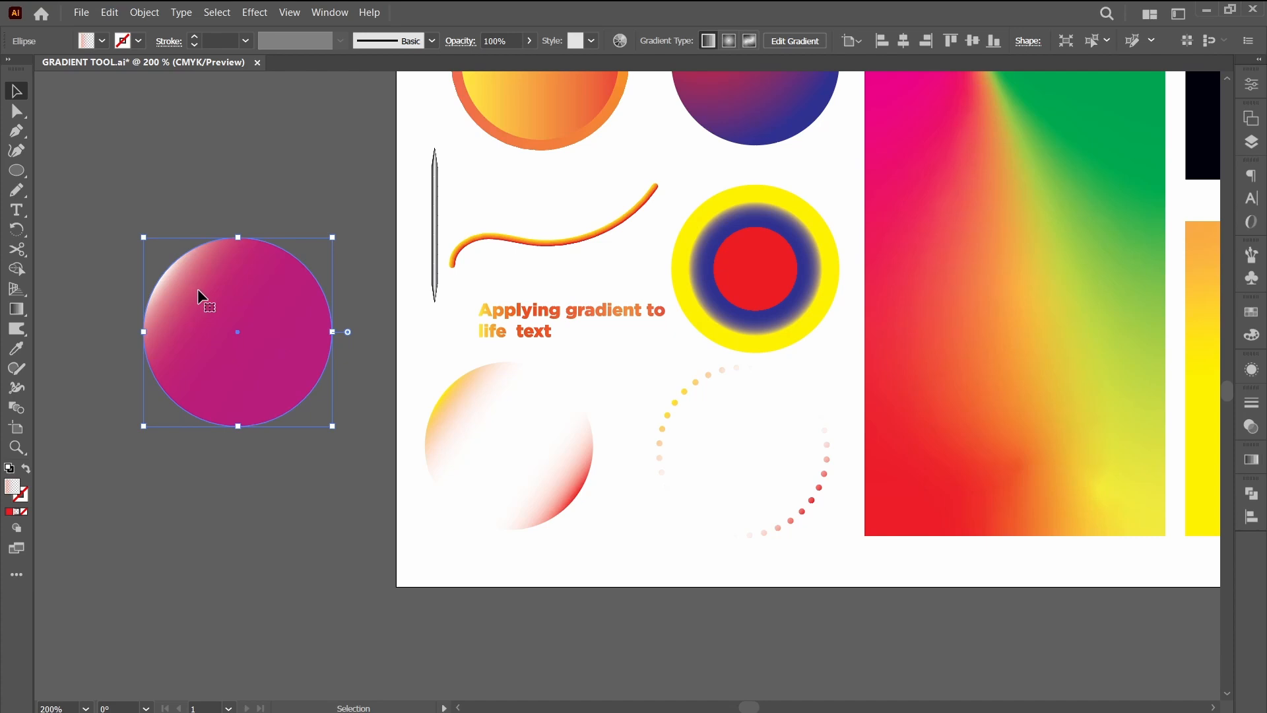
pyautogui.click(17, 308)
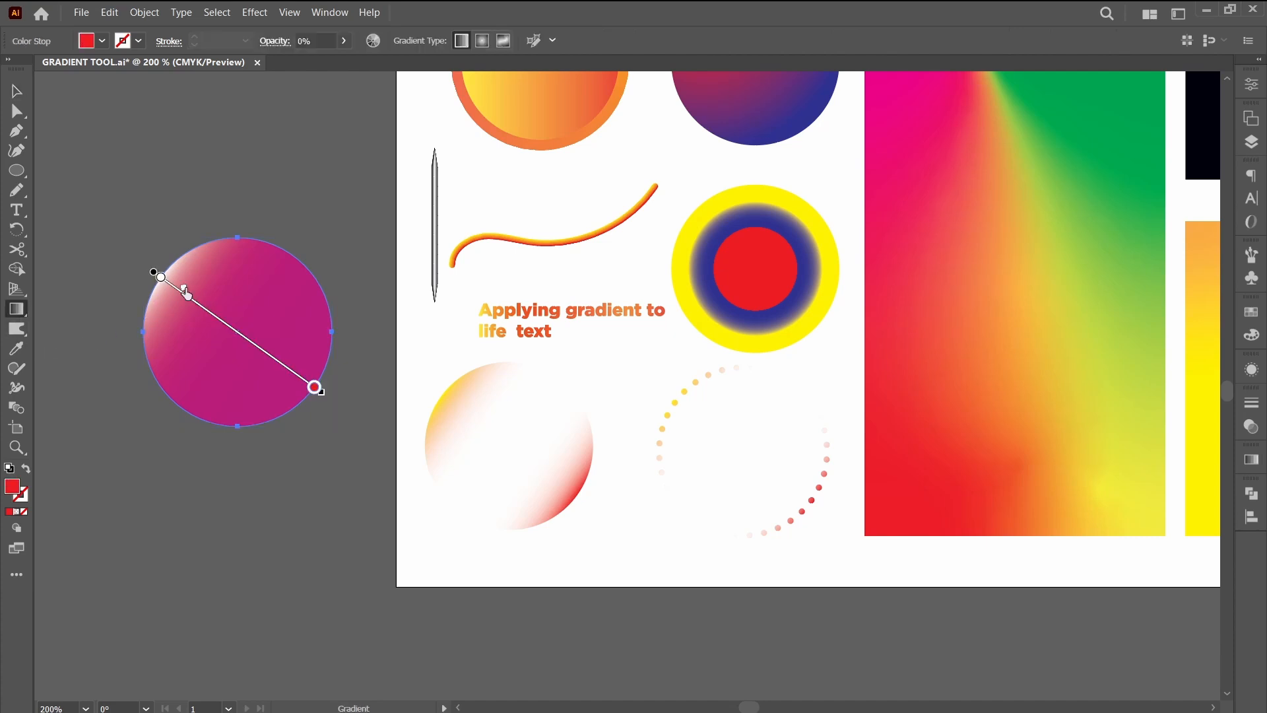
pyautogui.moveTo(185, 289); pyautogui.dragTo(216, 317)
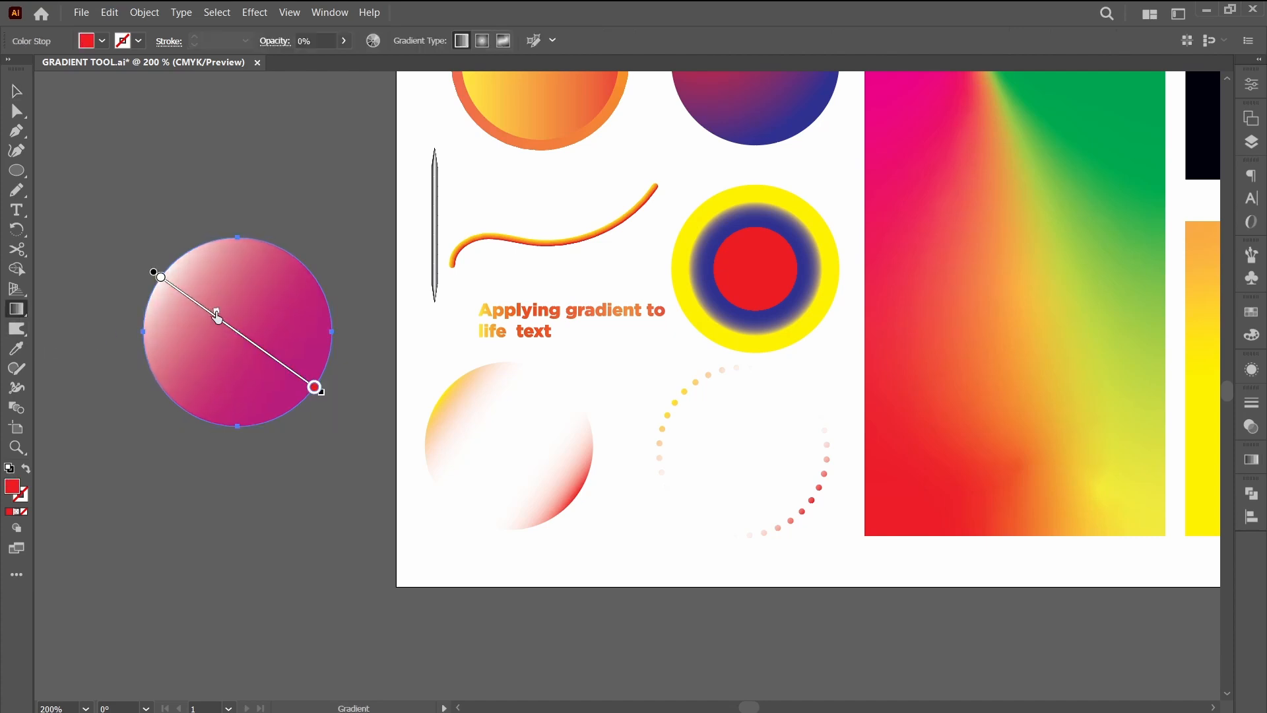
pyautogui.moveTo(159, 278); pyautogui.dragTo(170, 284)
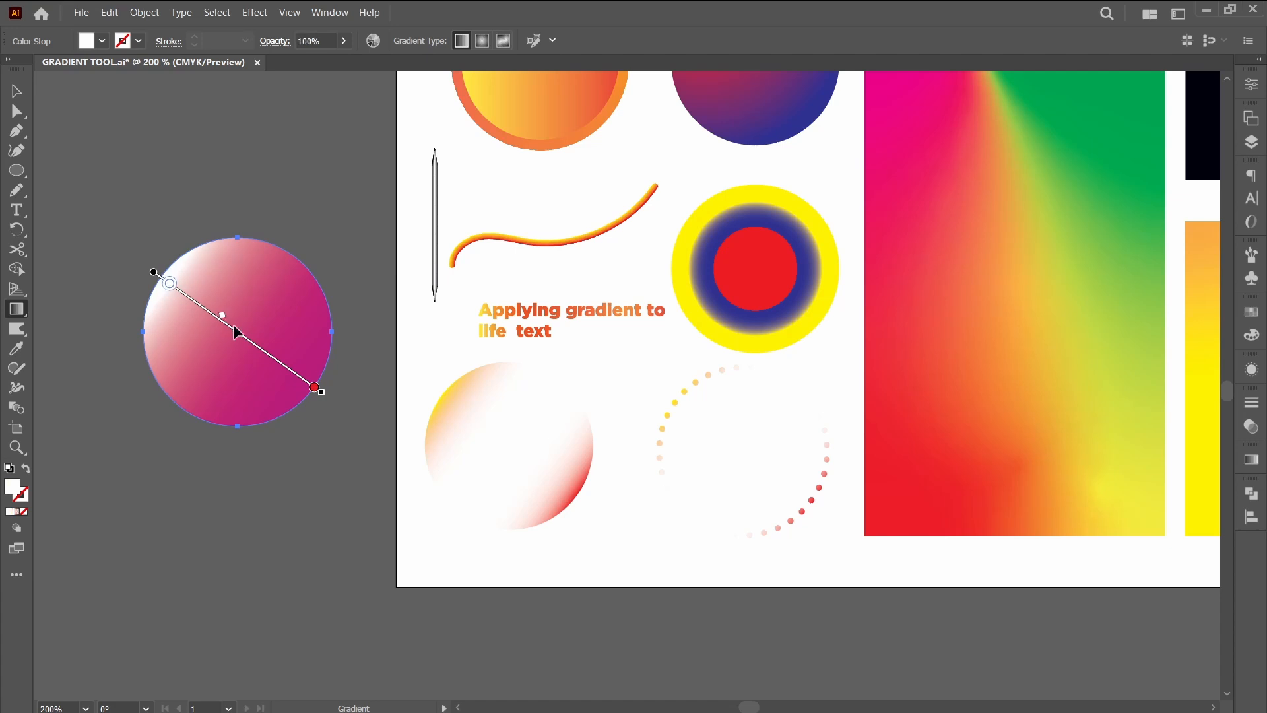
# Try moving the highlight circle aside, undo the move, and delete both the highlight circle and the magenta circle.
pyautogui.press('v')
pyautogui.moveTo(225, 322); pyautogui.dragTo(152, 358)
pyautogui.hotkey('ctrl', 'z')
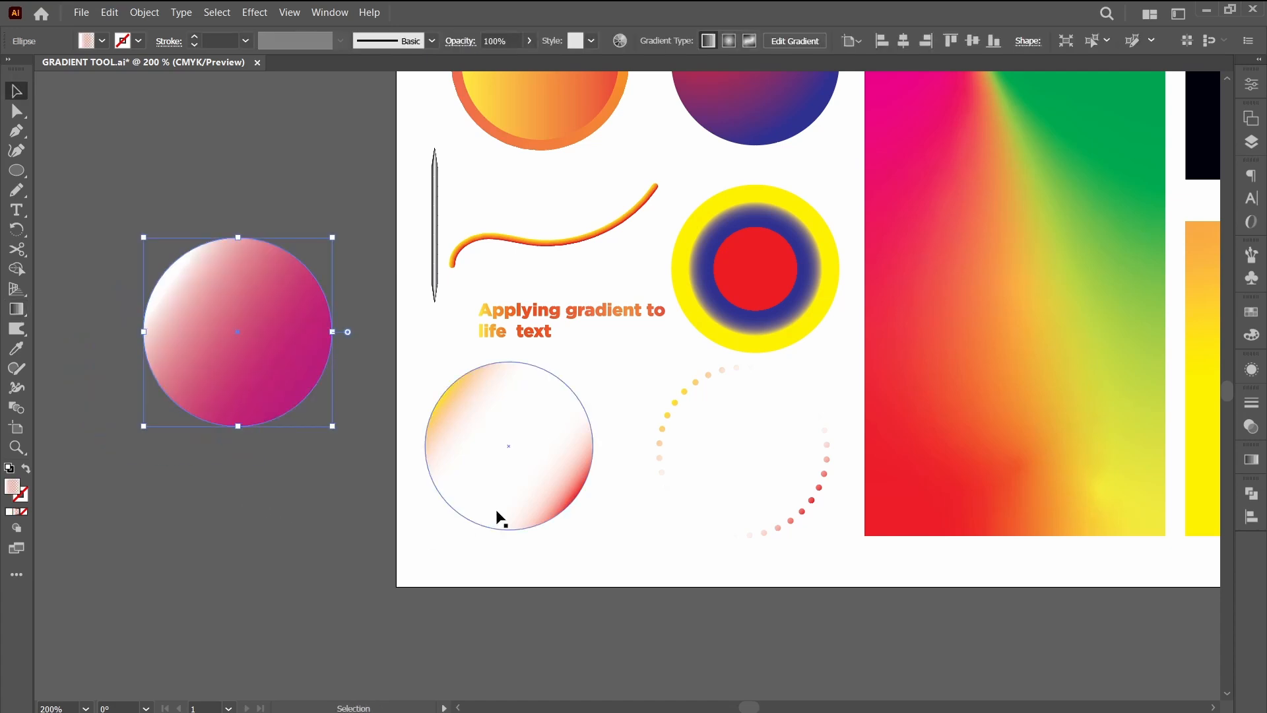
pyautogui.press('Delete')
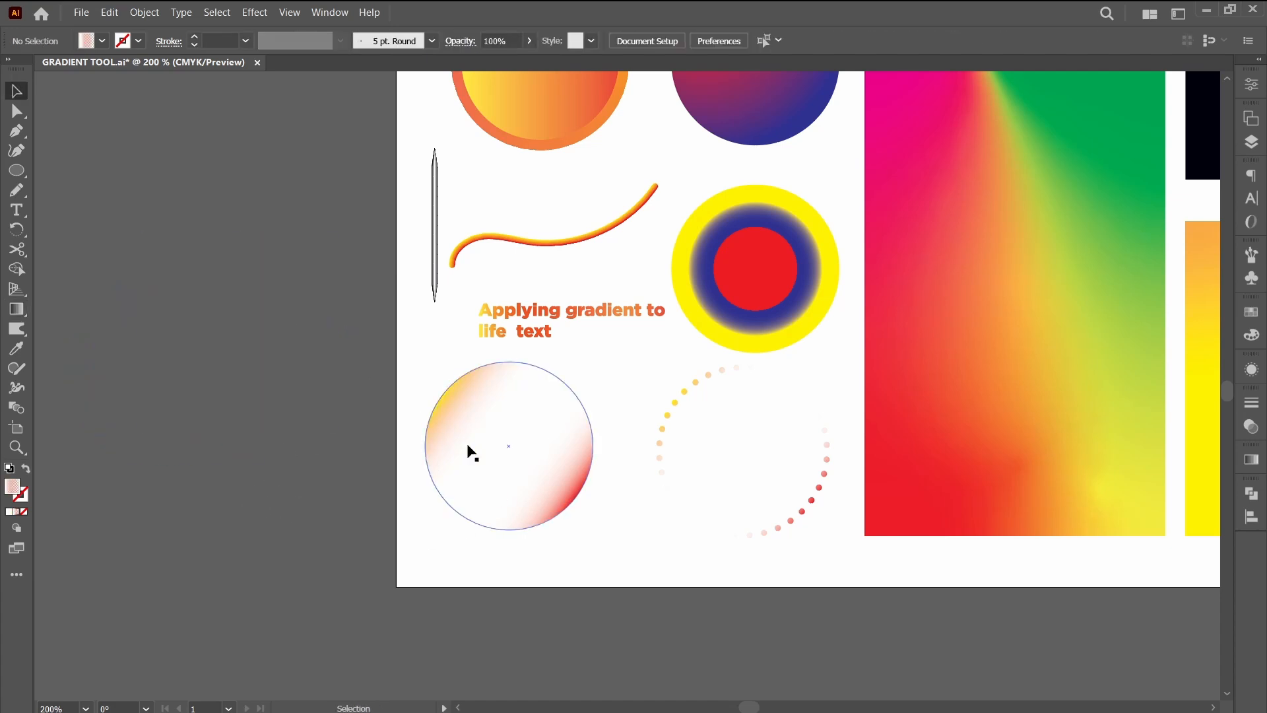
# Move the faded circle onto the pasteboard and shift both gradient midpoints toward the middle stop, the yellow-side one to about 48%.
pyautogui.moveTo(508, 445); pyautogui.dragTo(333, 433)
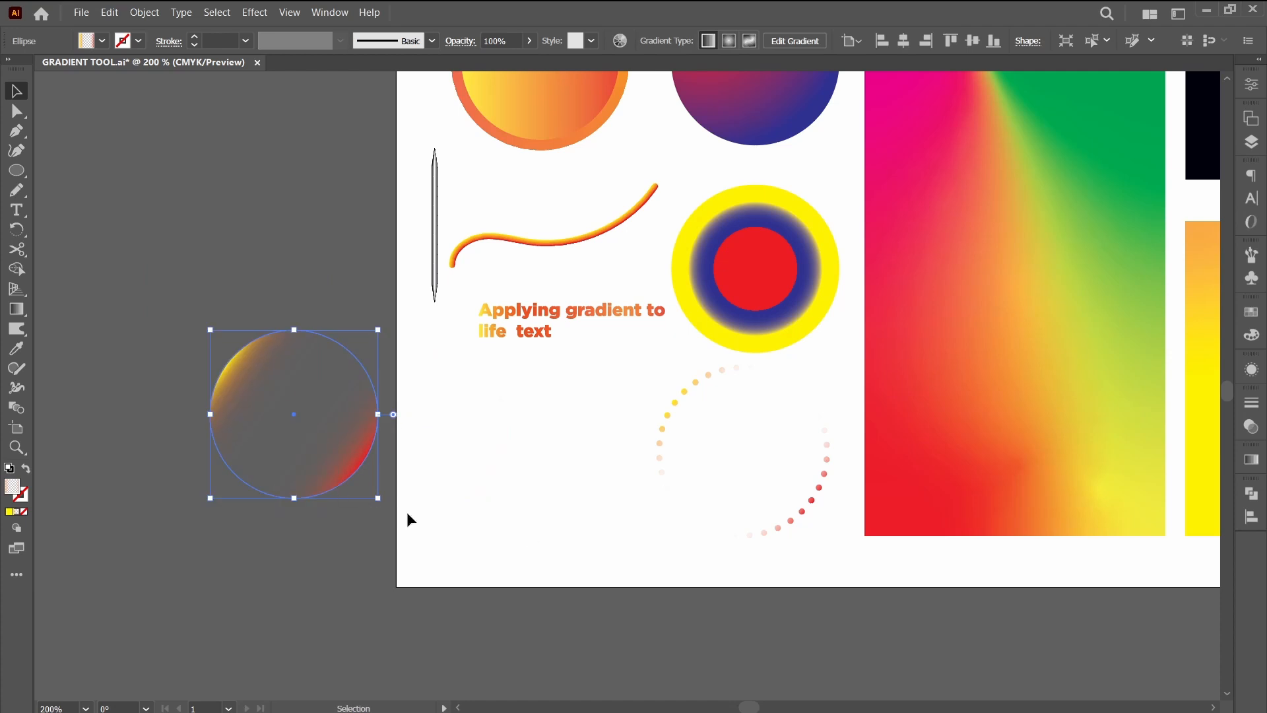
pyautogui.click(1252, 462)
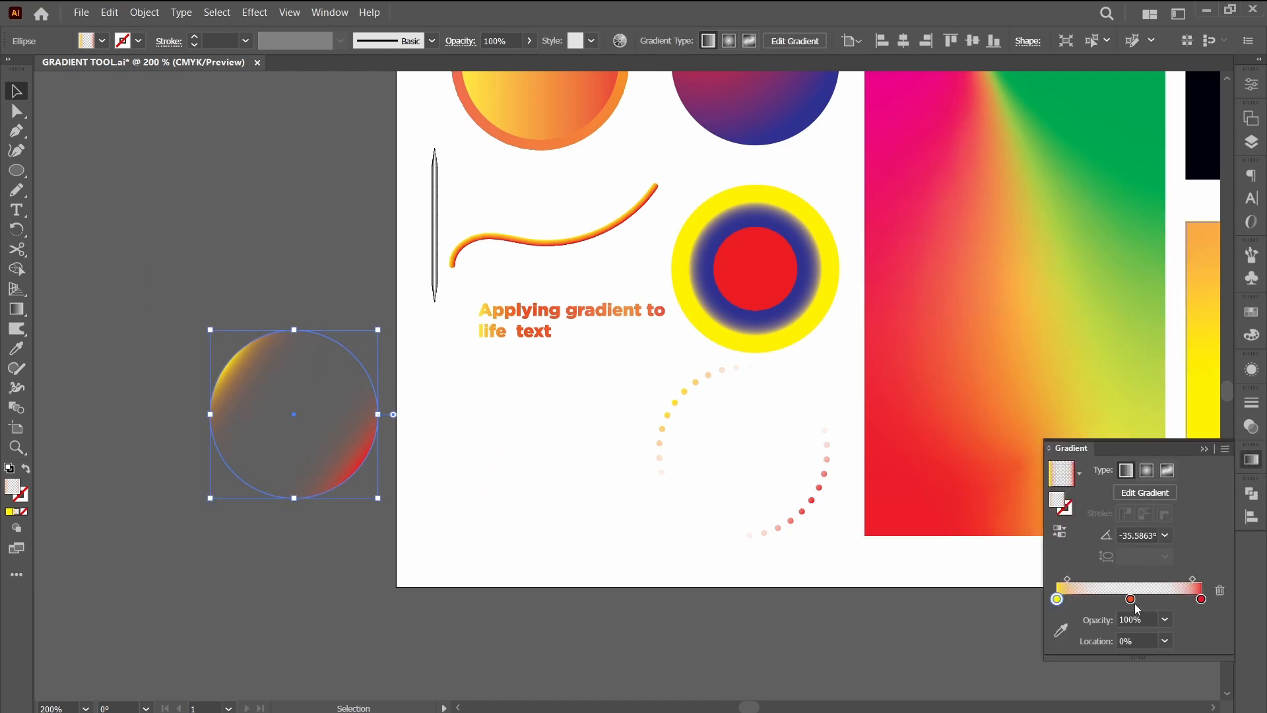
pyautogui.moveTo(1069, 582); pyautogui.dragTo(1092, 581)
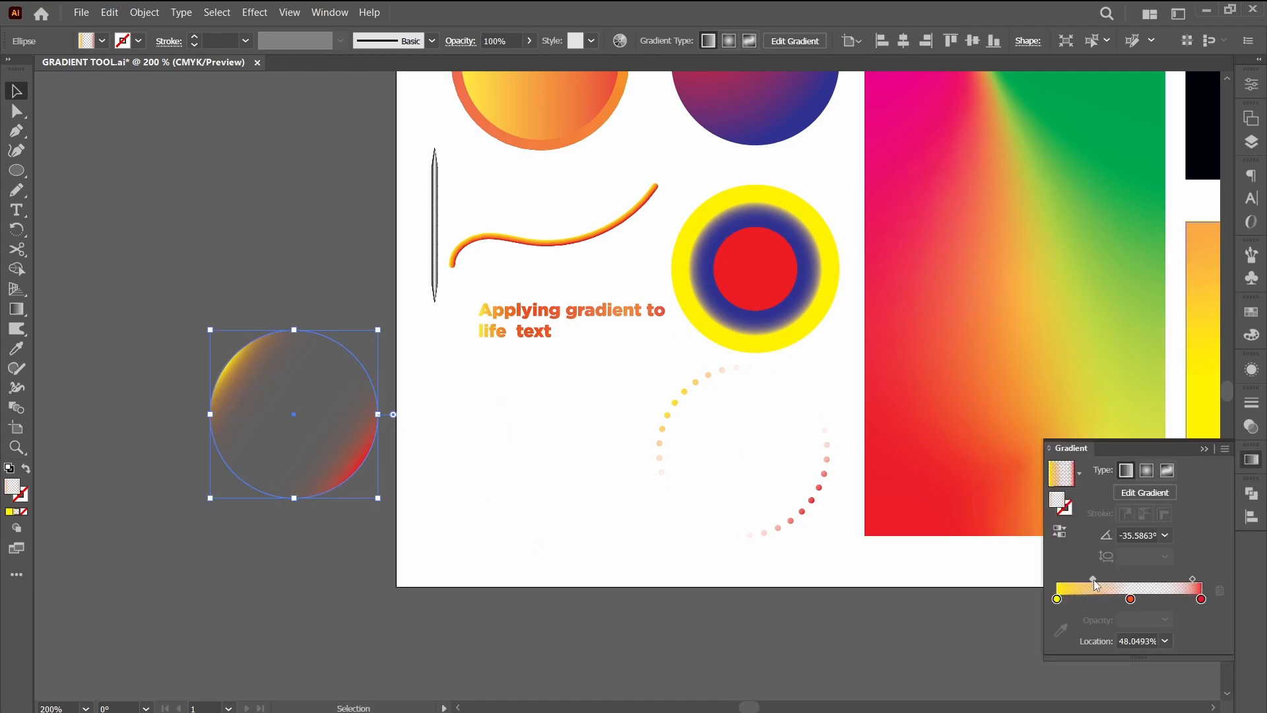
pyautogui.moveTo(1195, 580); pyautogui.dragTo(1143, 581)
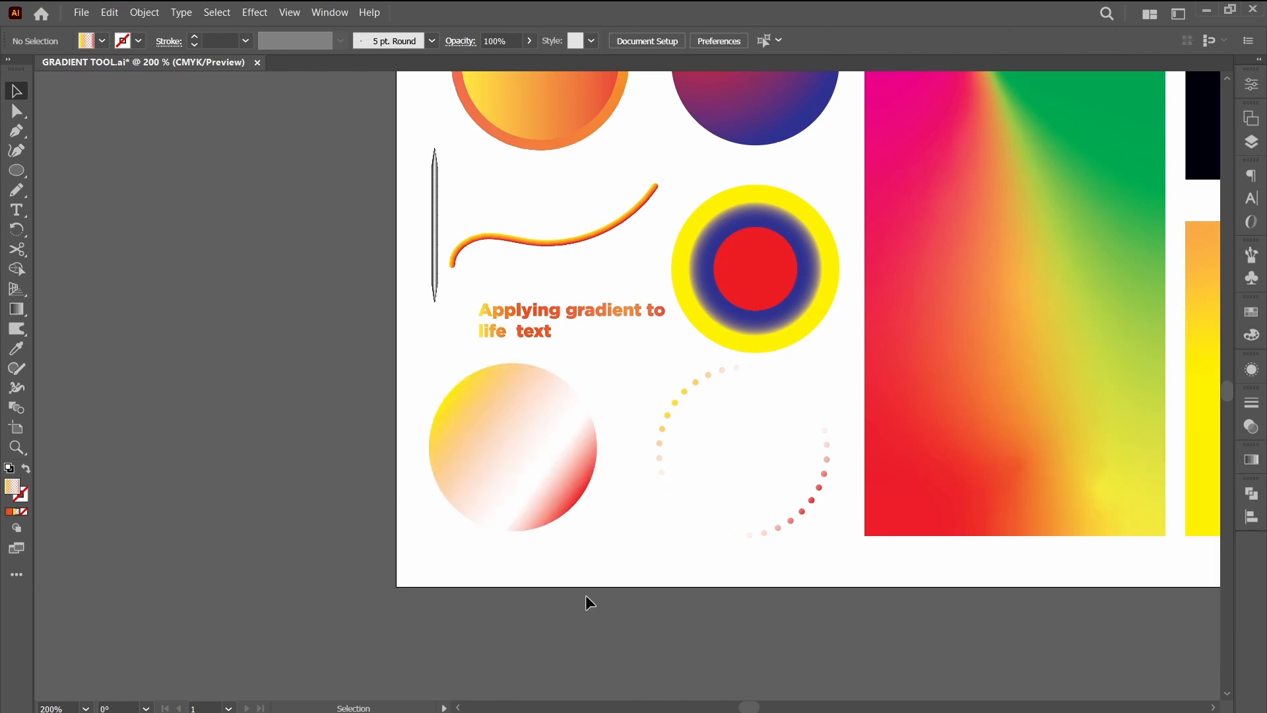
# Set the stroke weight of the dotted gradient circle to 10 pt.
pyautogui.moveTo(742, 473); pyautogui.dragTo(495, 436)
pyautogui.click(568, 457)
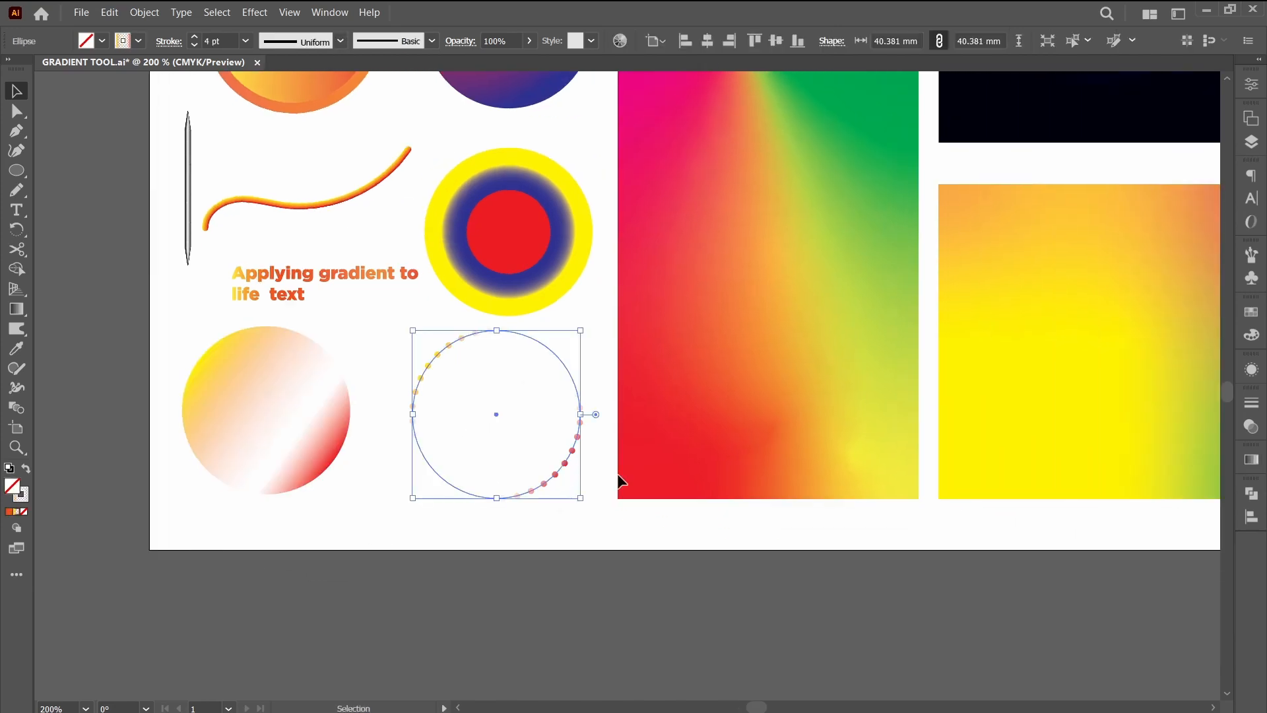
pyautogui.click(1256, 406)
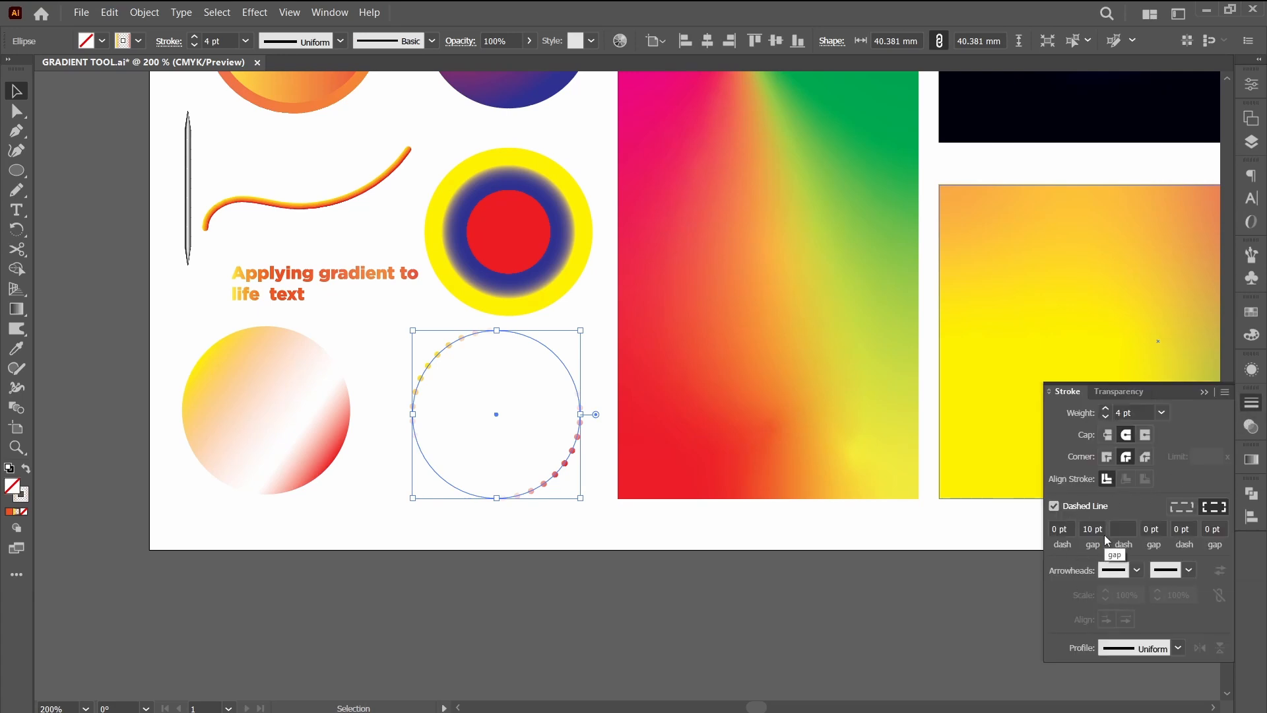
pyautogui.click(1132, 412)
pyautogui.write('10')
pyautogui.press('Tab')
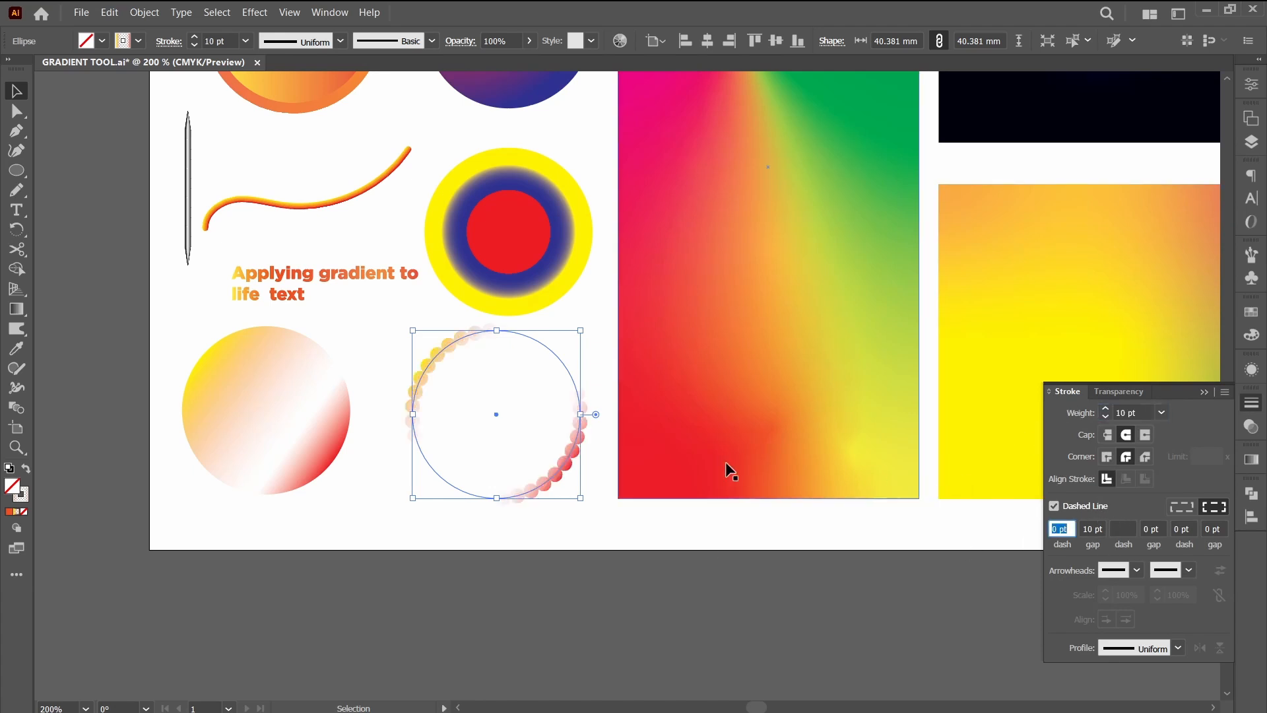
# Try a 20 pt gap for the circle's dashed stroke, settle on 15 pt, and deselect the circle.
pyautogui.press('Tab')
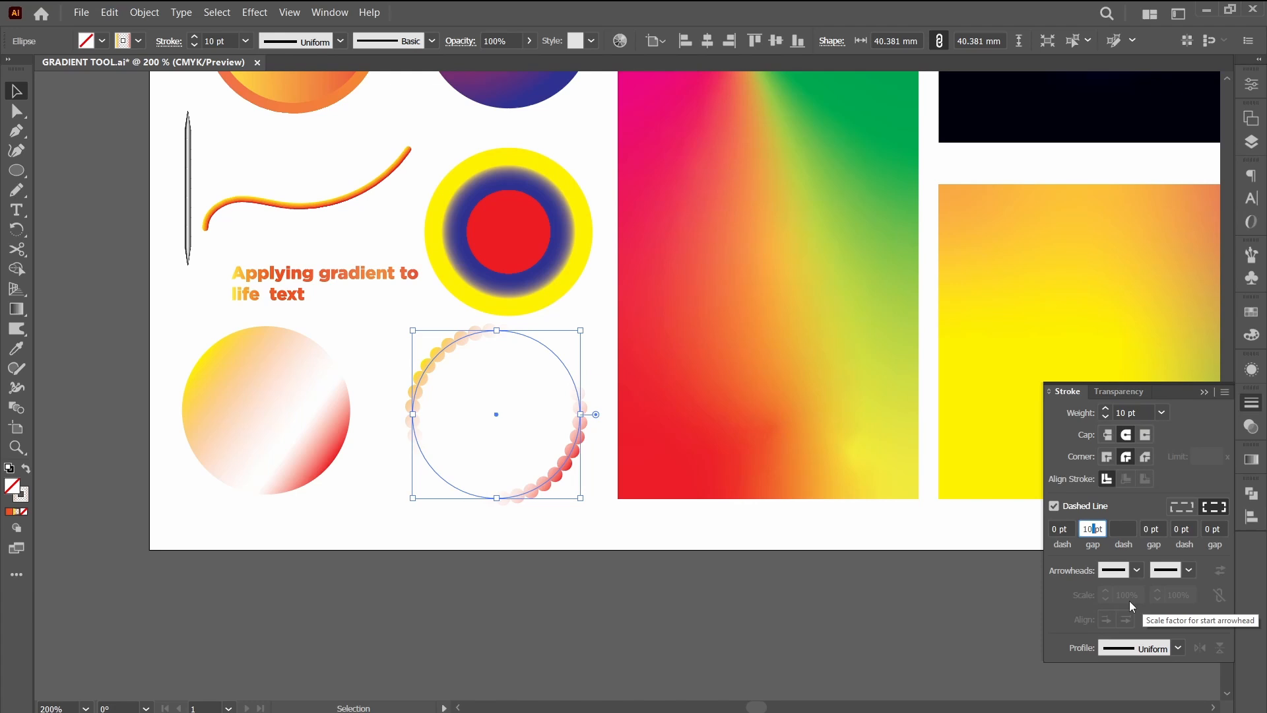
pyautogui.write('20')
pyautogui.press('Return')
pyautogui.write('15')
pyautogui.press('Return')
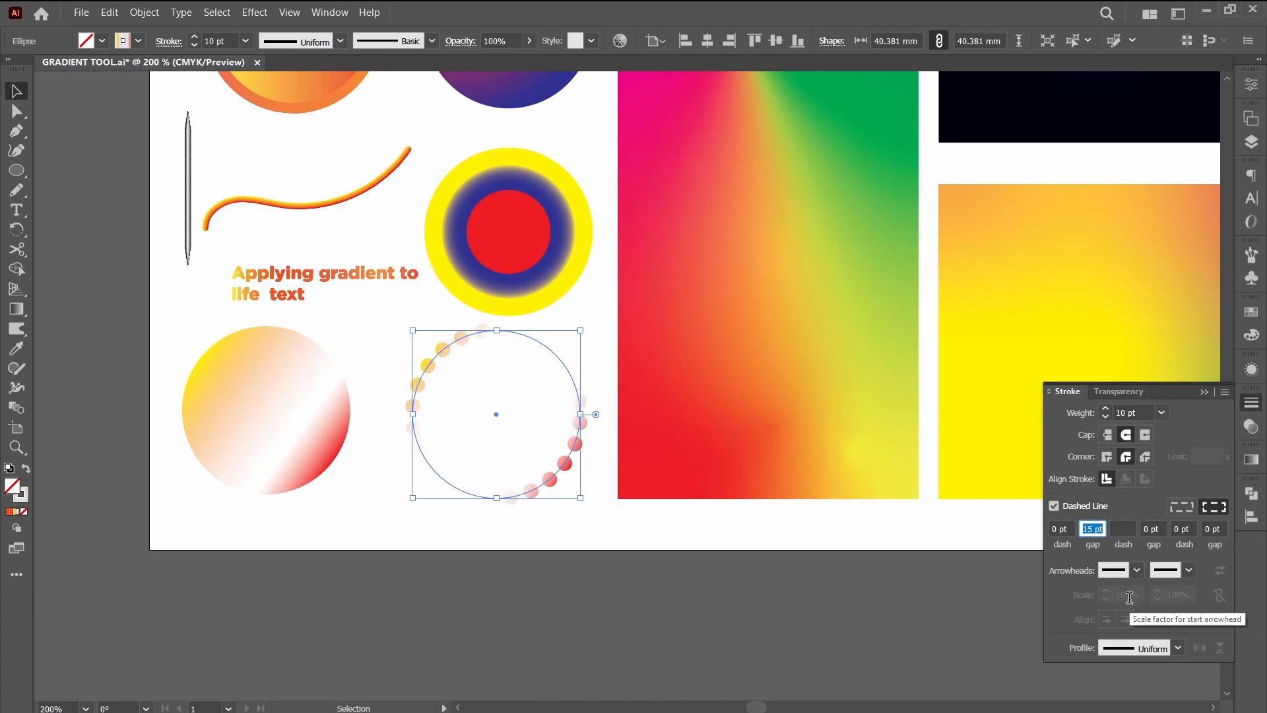
pyautogui.click(648, 609)
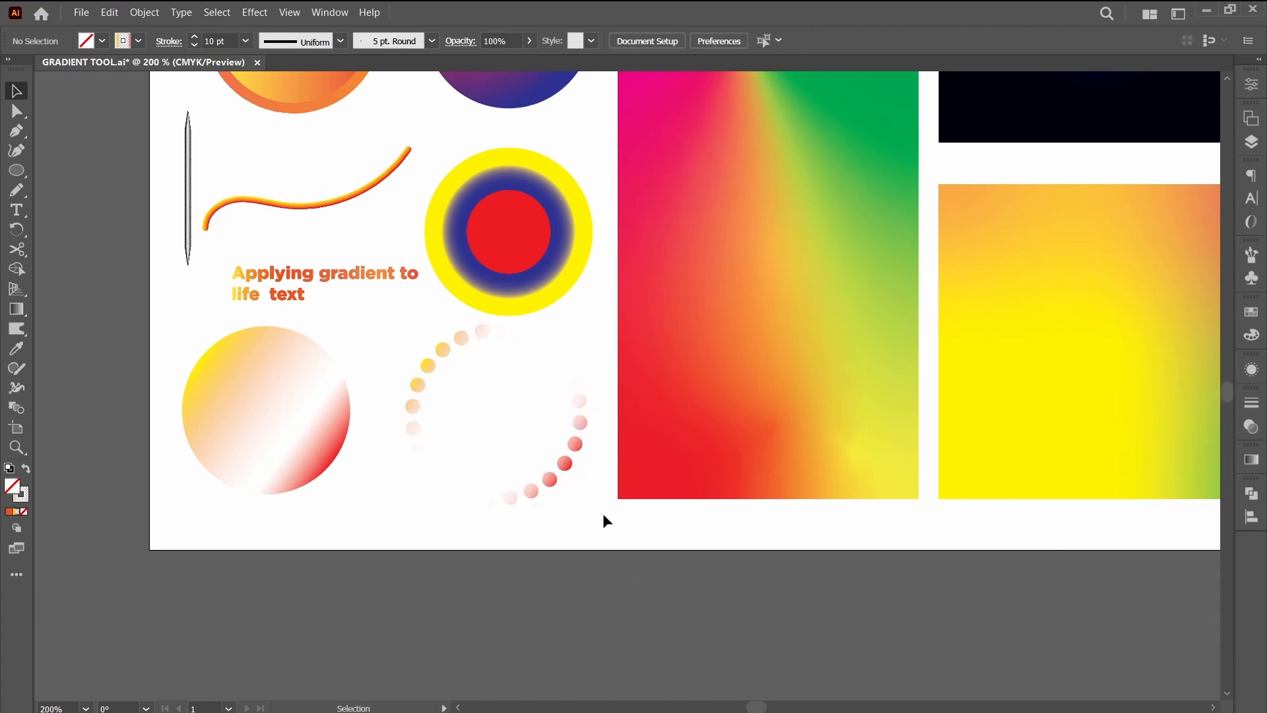
# Open the tall multicolour rectangle's freeform gradient for editing, with the gradient settings placed beside it.
pyautogui.click(560, 474)
pyautogui.hotkey('ctrl', '-')
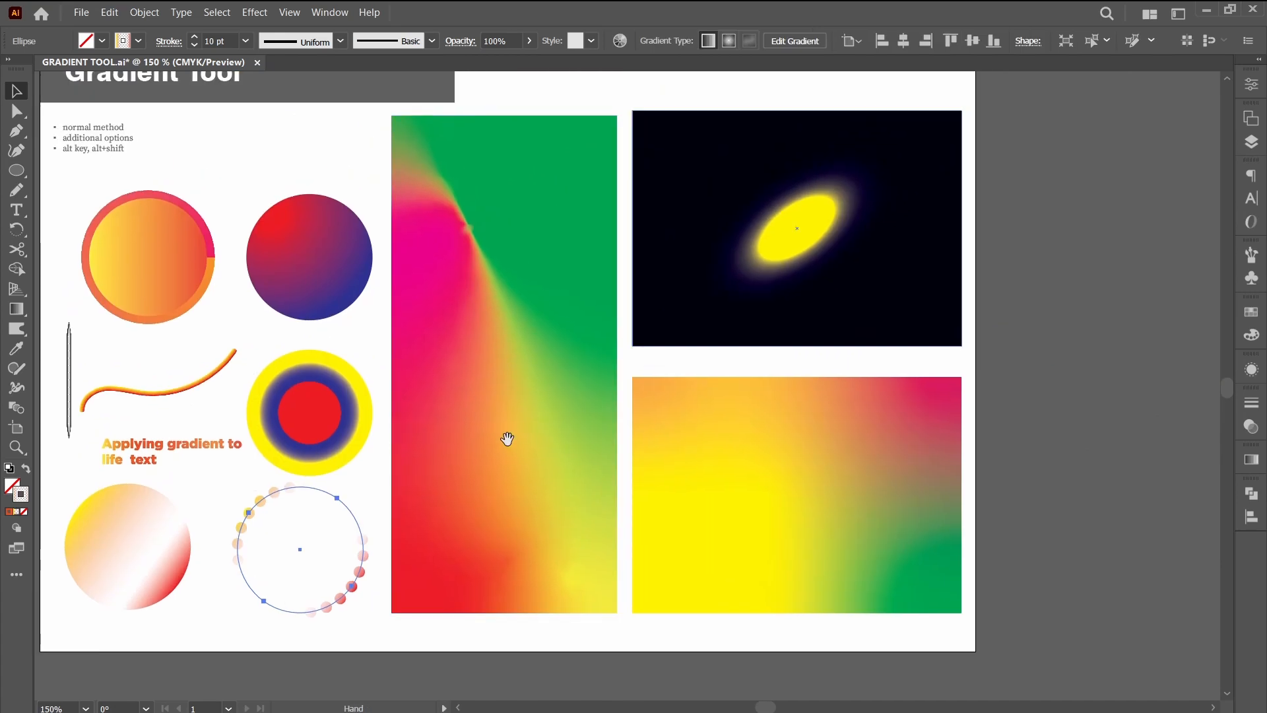
pyautogui.click(527, 373)
pyautogui.click(1251, 459)
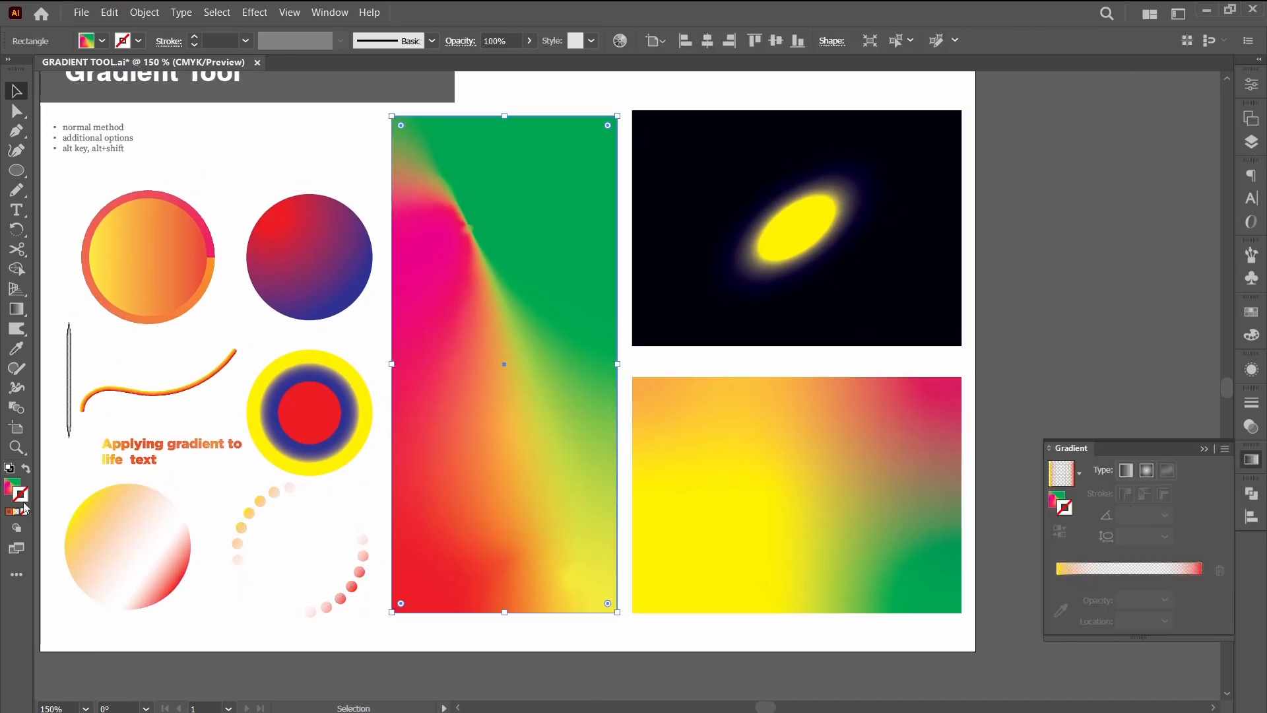
pyautogui.click(10, 486)
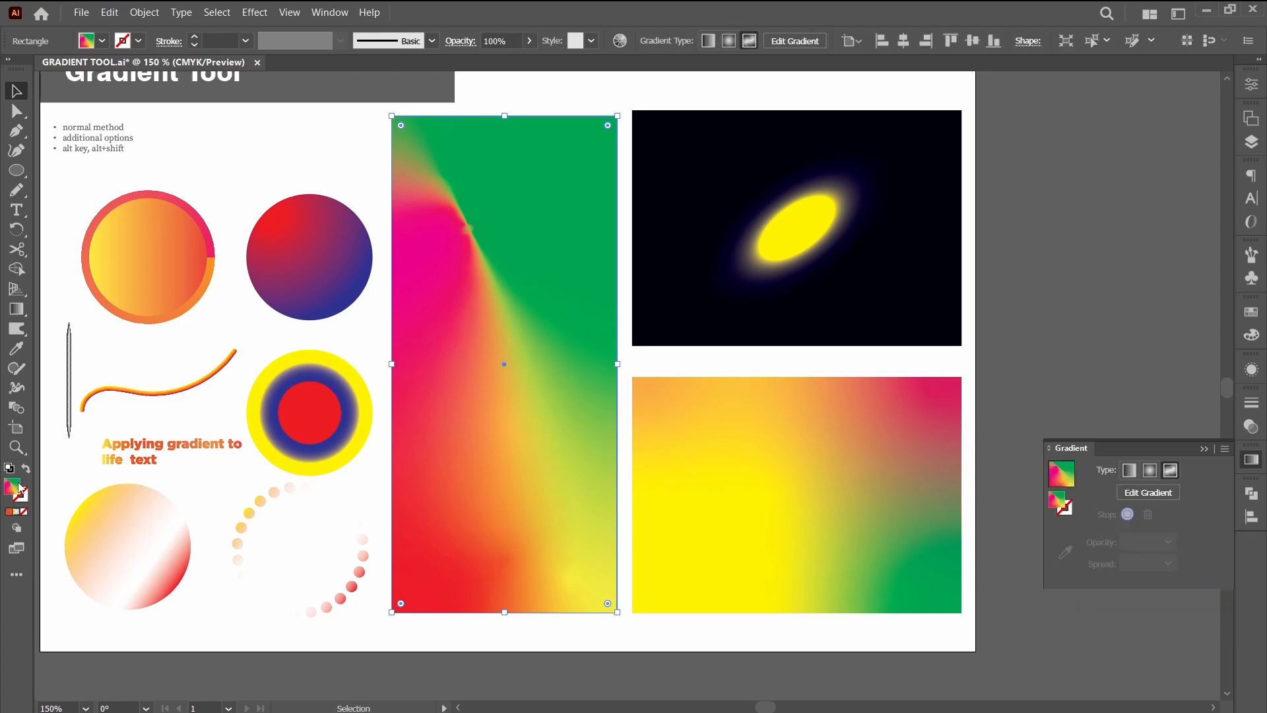
pyautogui.click(504, 462)
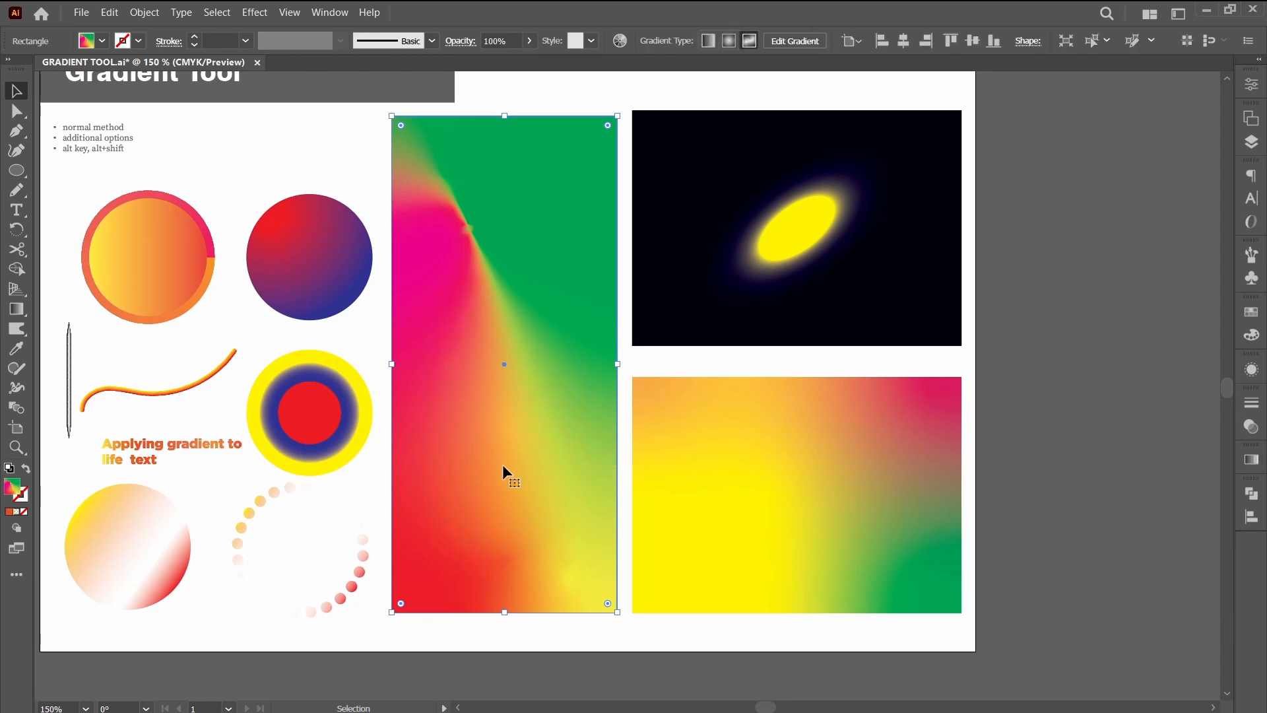
pyautogui.click(1251, 462)
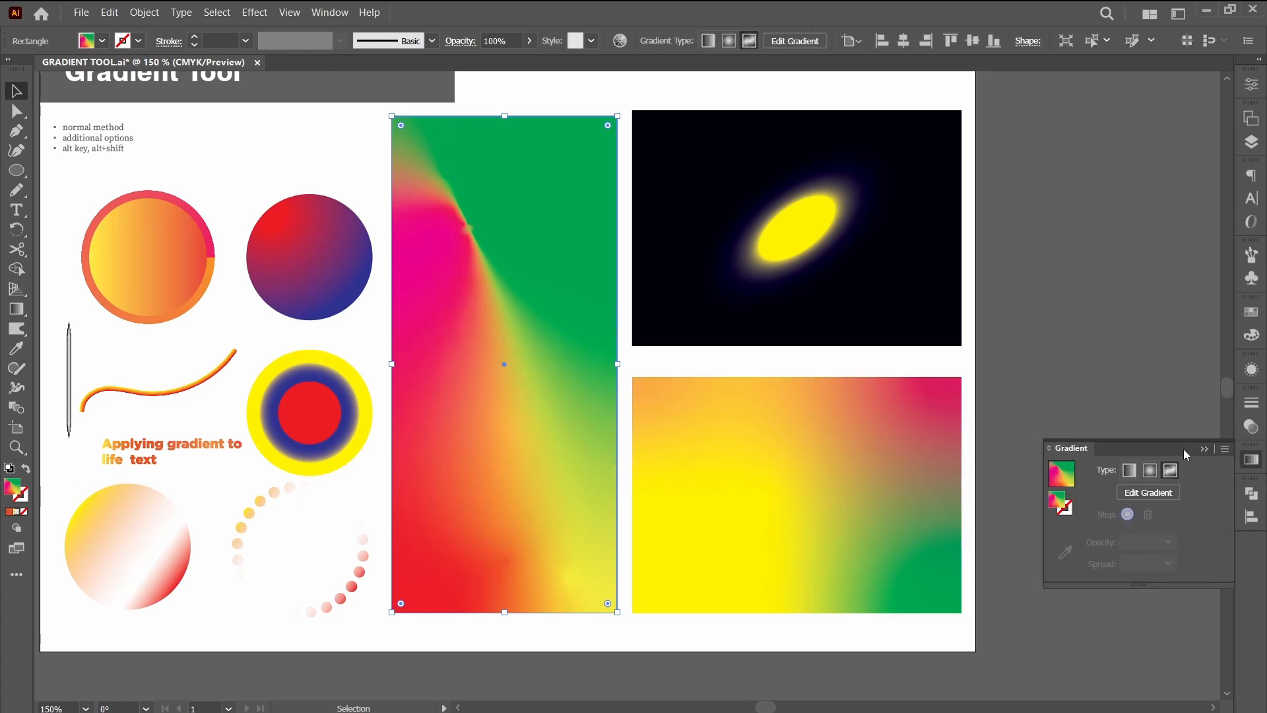
pyautogui.moveTo(1182, 448); pyautogui.dragTo(746, 366)
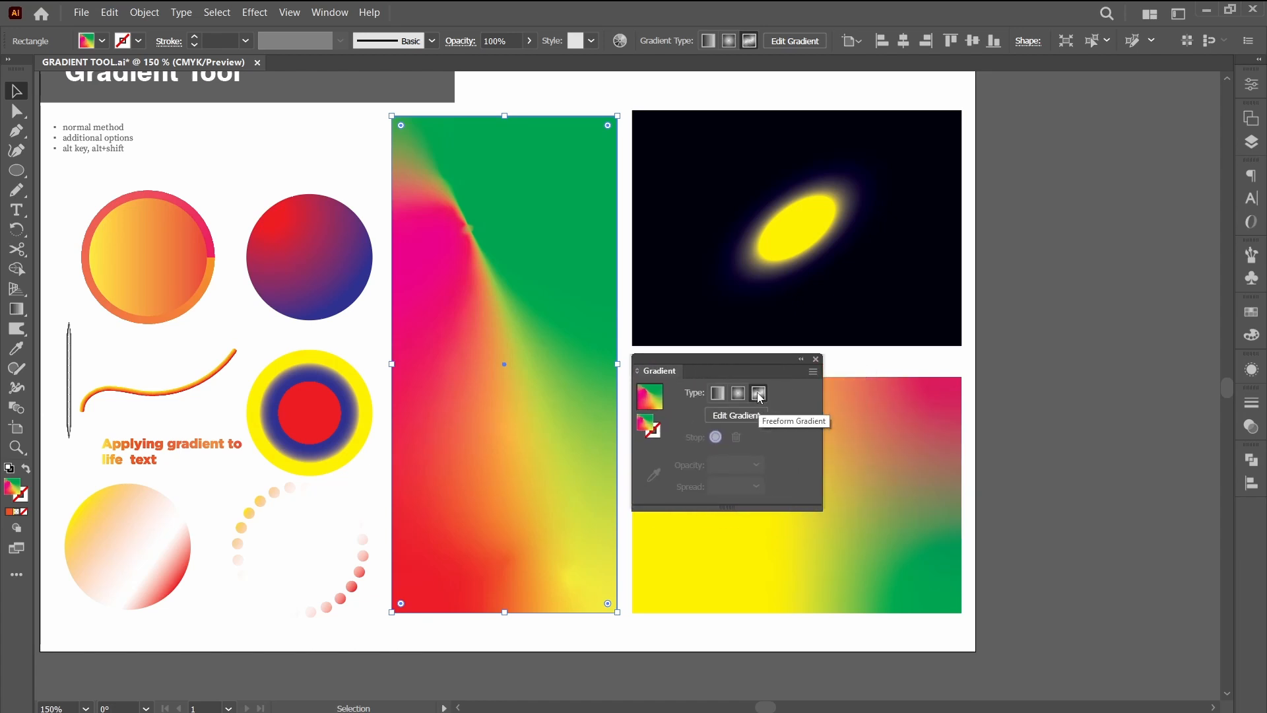
pyautogui.click(750, 420)
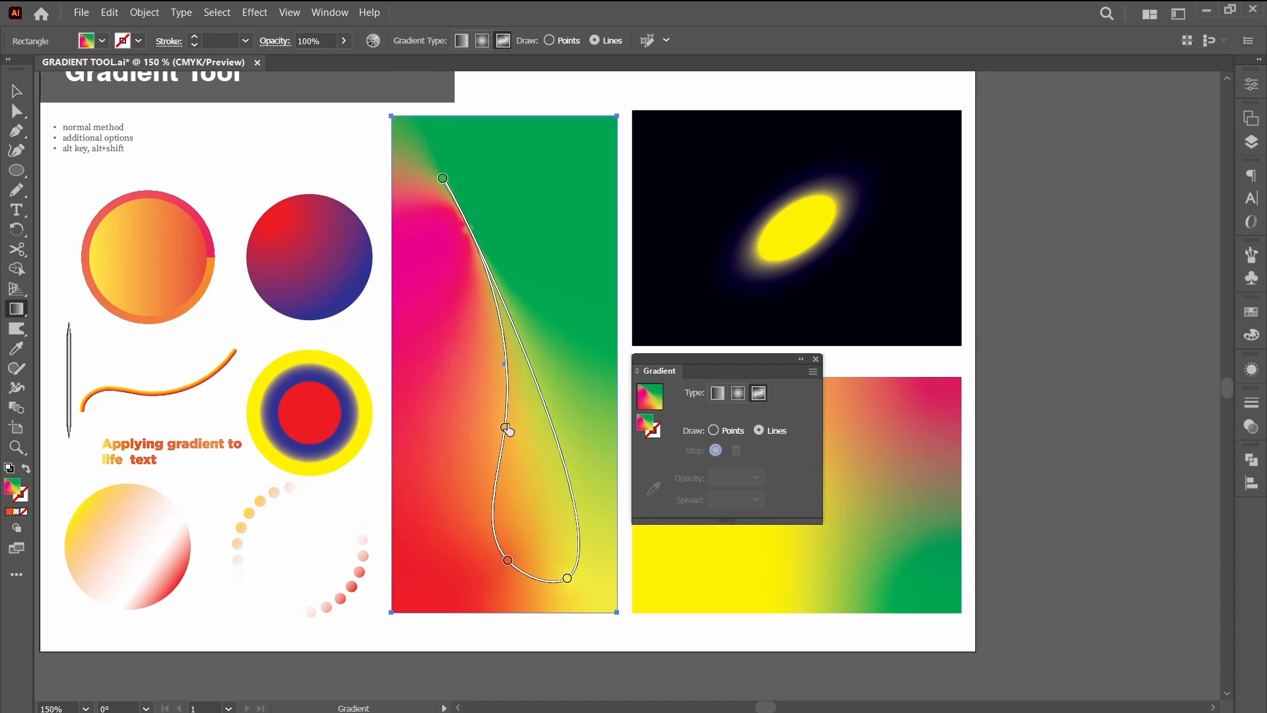
# Return the tall rectangle to a plain white fill and draw a closed freeform gradient line through three stops on it.
pyautogui.hotkey('ctrl', 'z')
pyautogui.press('v')
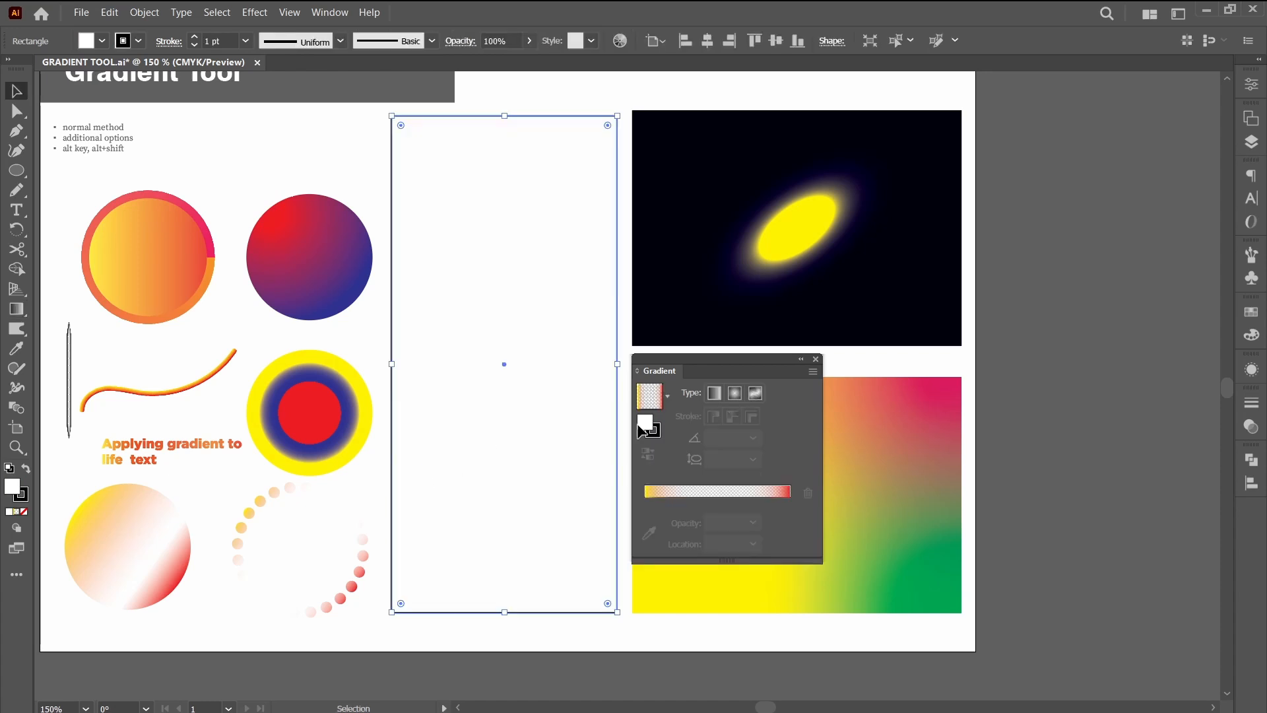
pyautogui.click(756, 394)
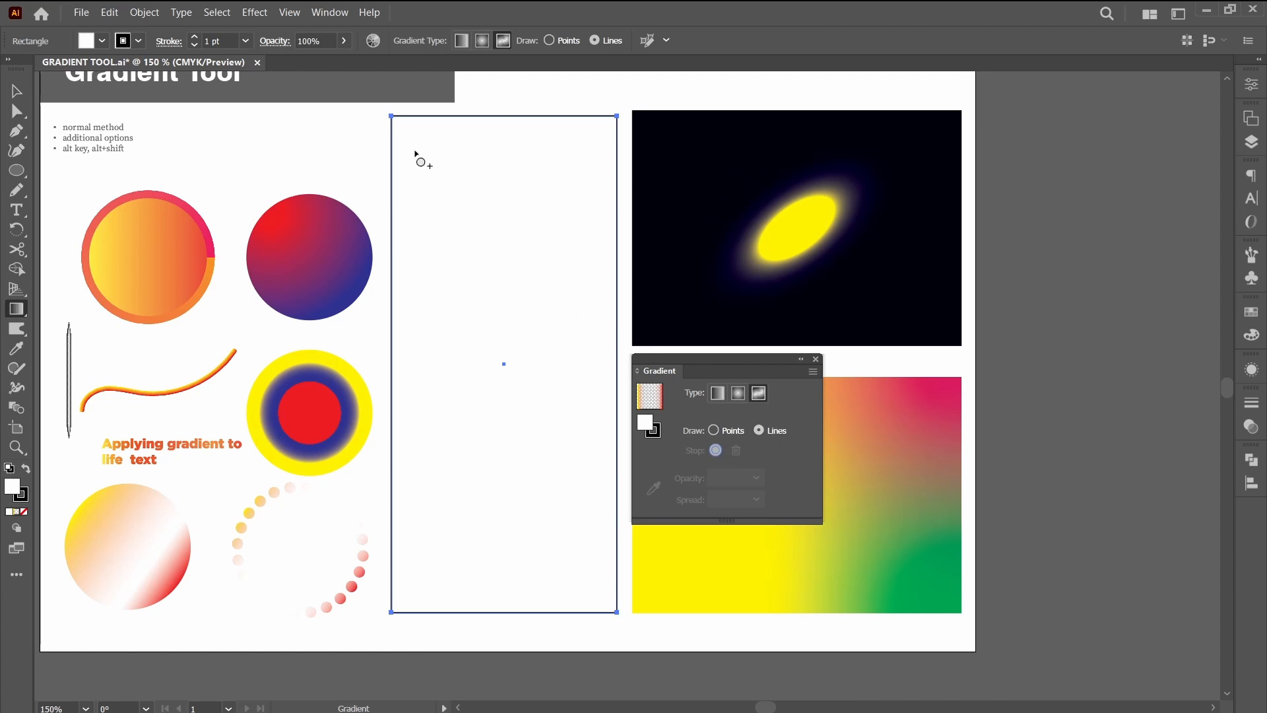
pyautogui.click(413, 150)
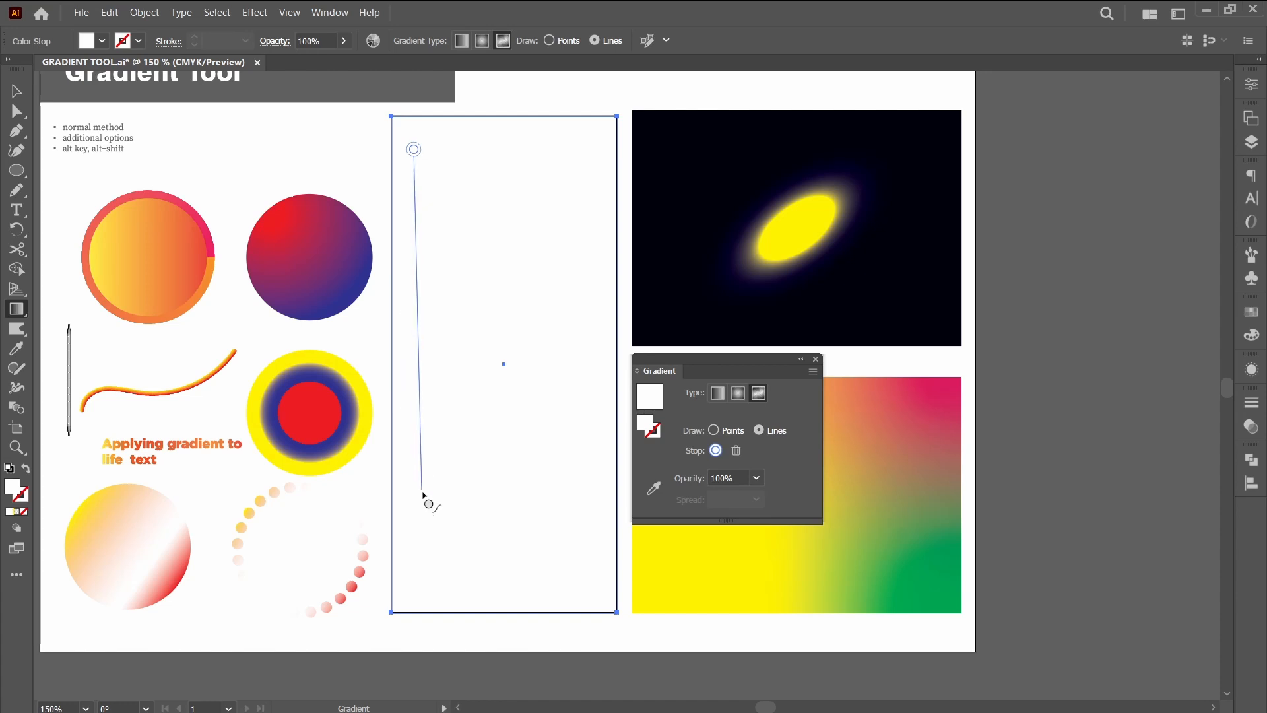
pyautogui.click(589, 588)
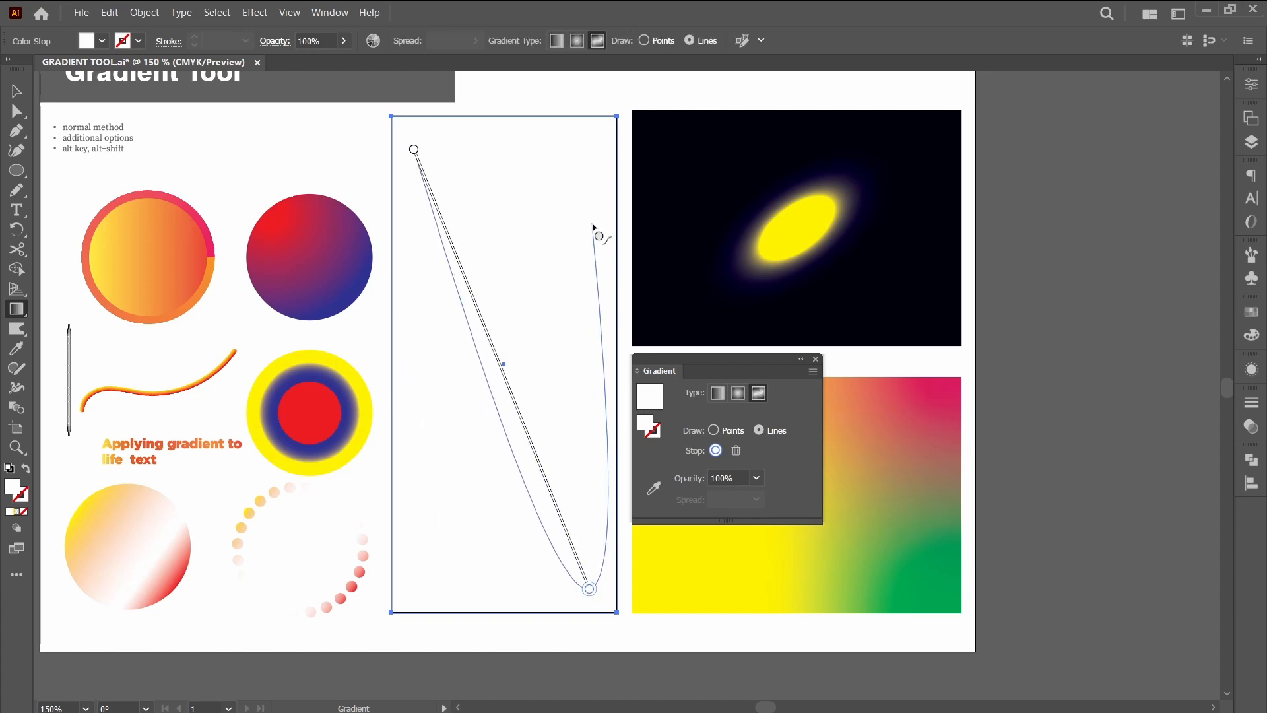
pyautogui.click(594, 212)
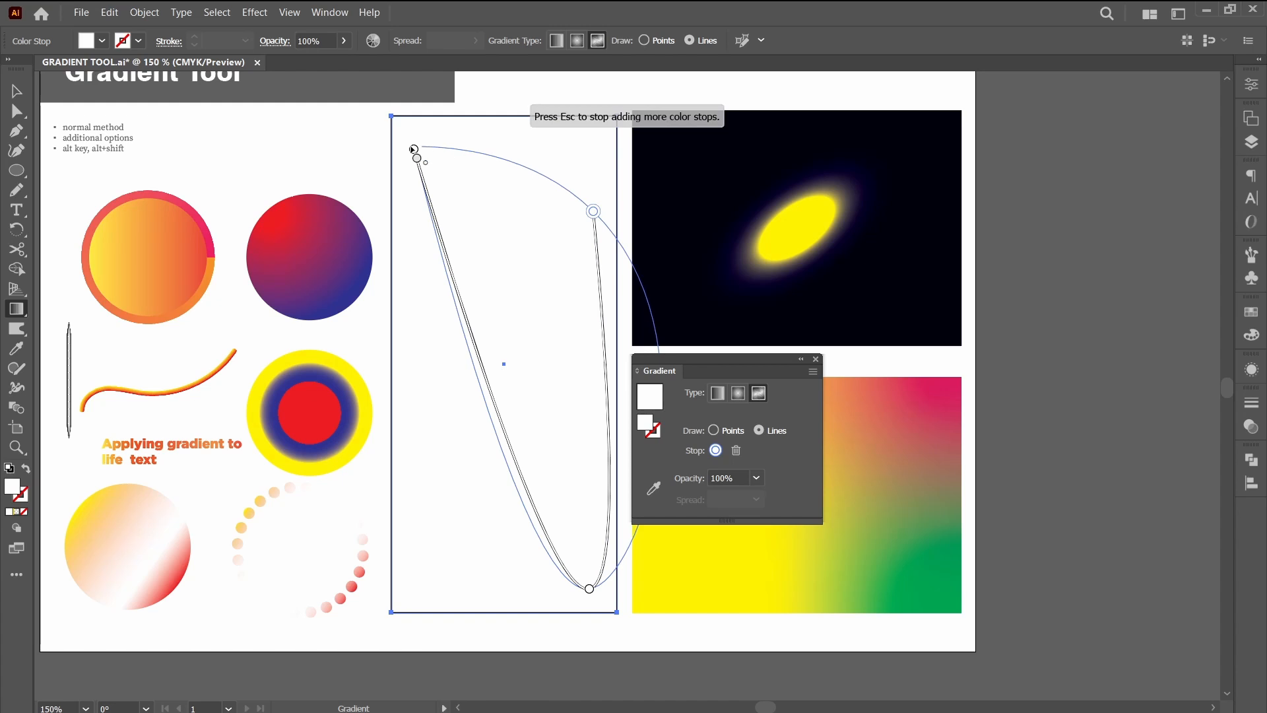
pyautogui.click(414, 150)
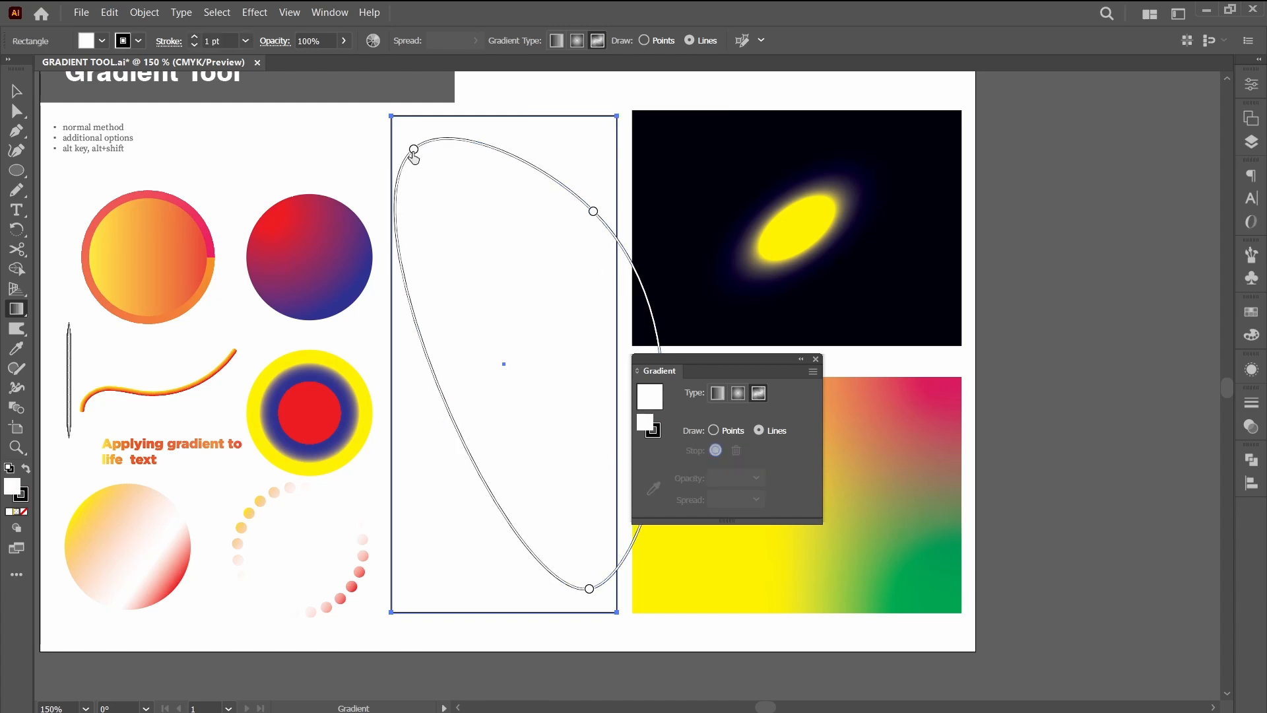
# Colour the three freeform stops orange at the upper left, red at the upper right and dark blue at the lower right.
pyautogui.click(414, 151)
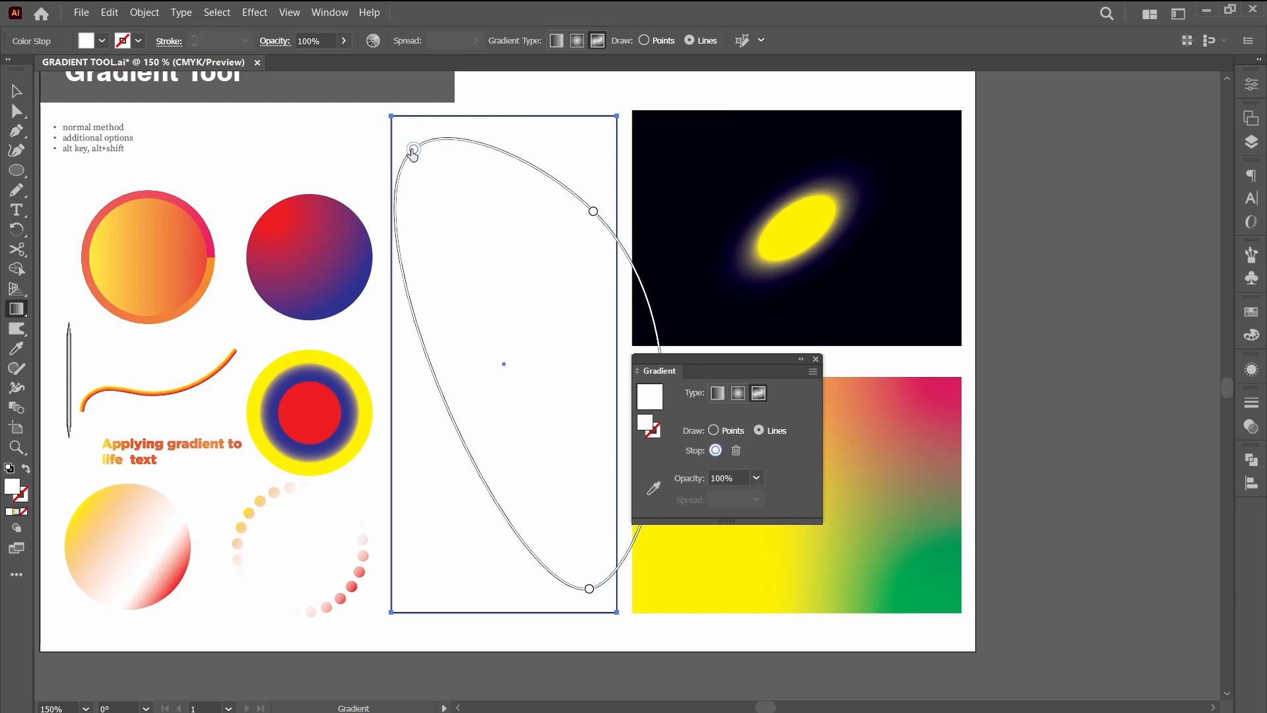
pyautogui.doubleClick(414, 150)
pyautogui.click(351, 189)
pyautogui.doubleClick(594, 211)
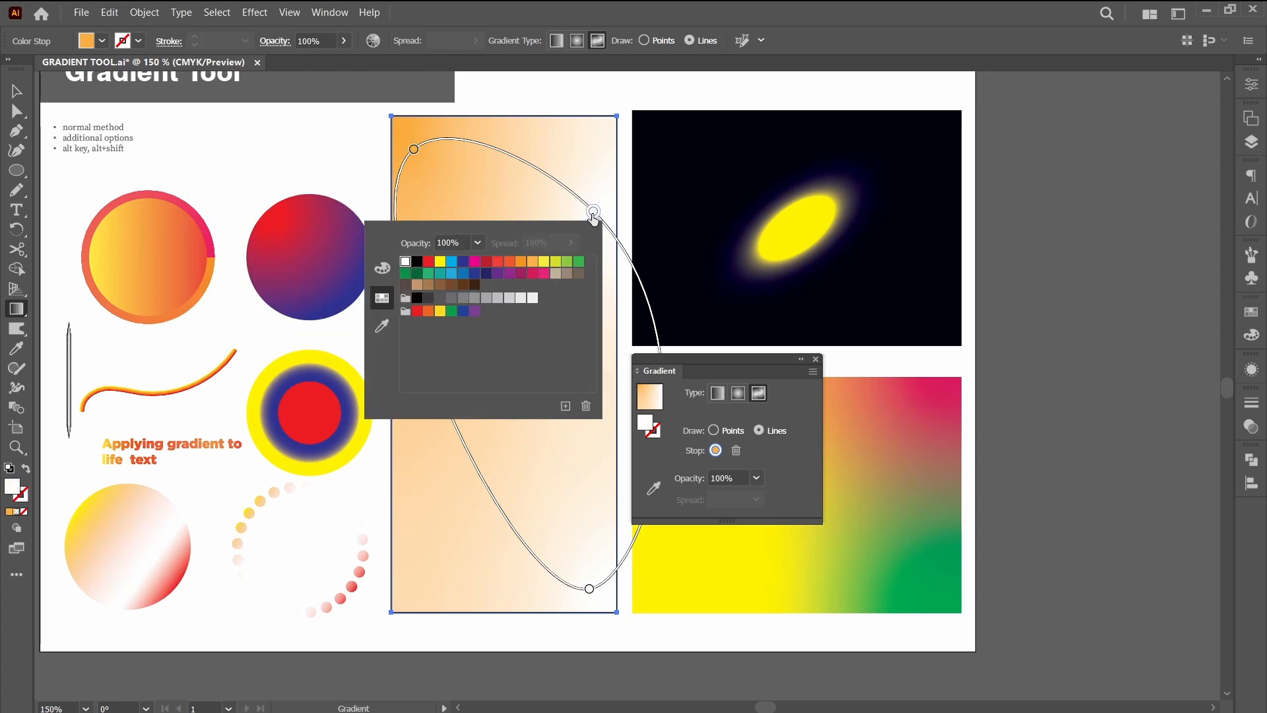
pyautogui.click(428, 262)
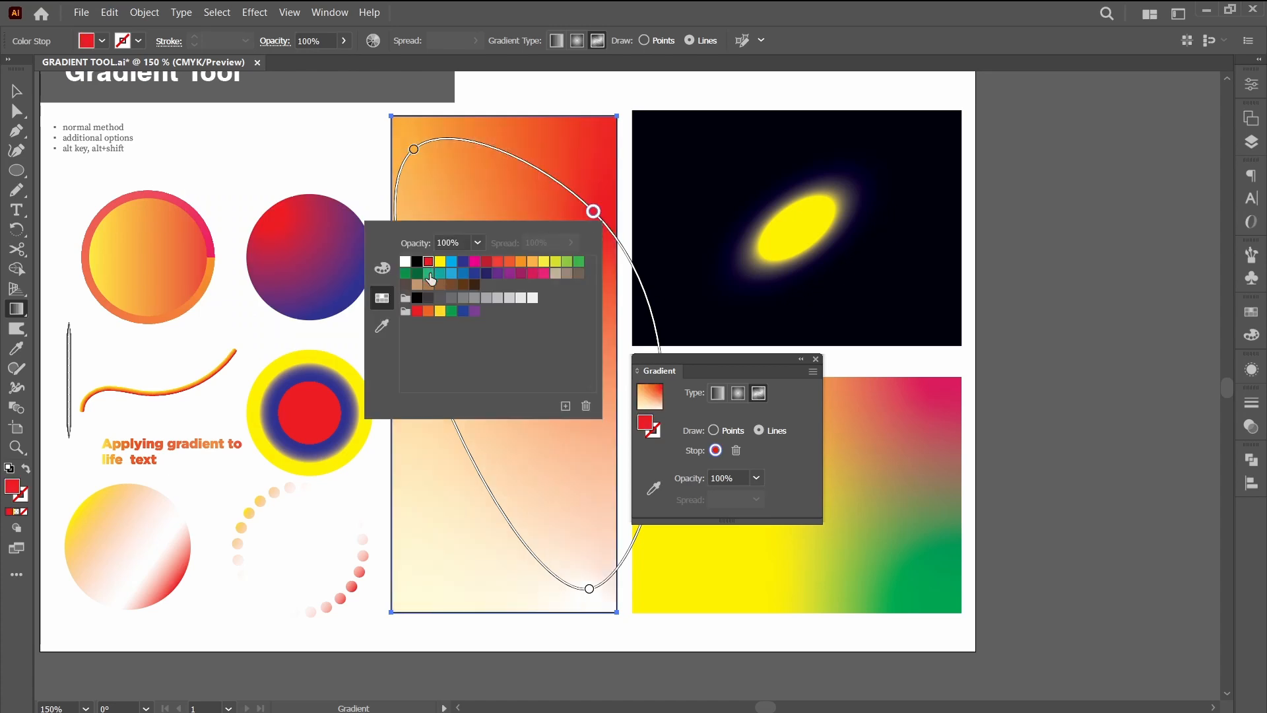
pyautogui.doubleClick(589, 588)
pyautogui.click(463, 419)
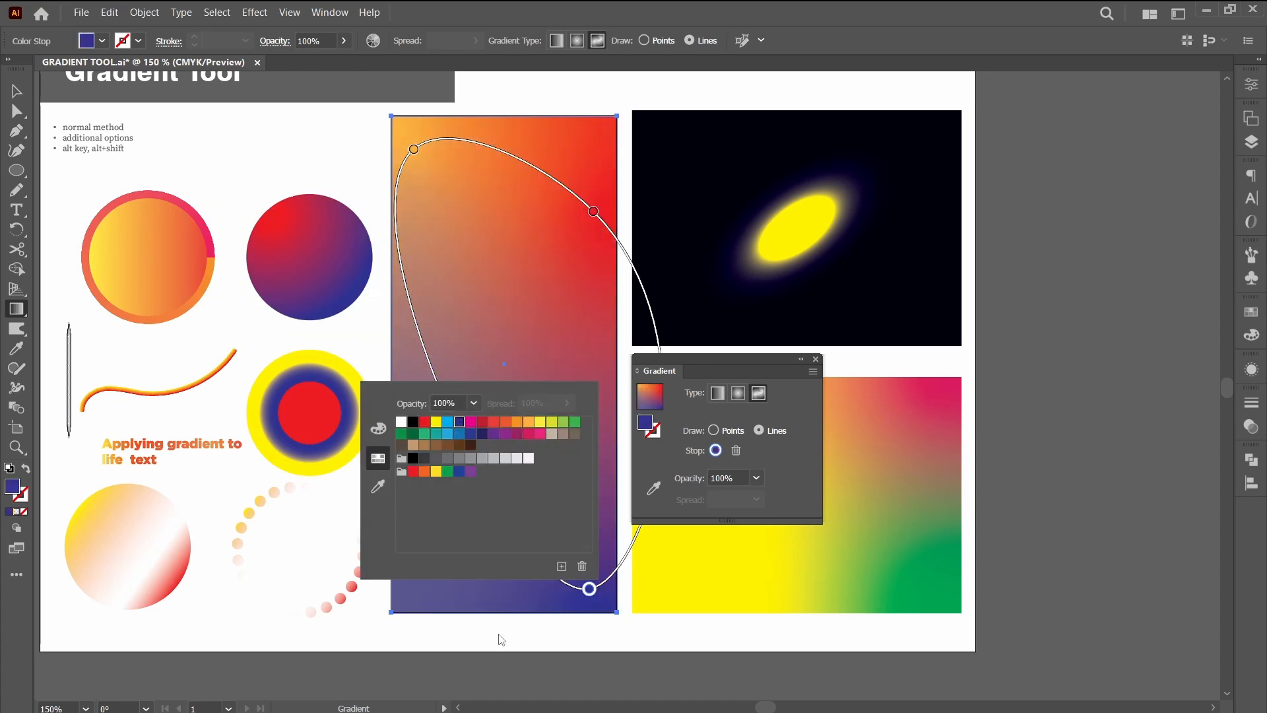
# Move the red and blue stops toward the rectangle's centre, add a white stop on the line between blue and orange, and deselect.
pyautogui.moveTo(593, 212); pyautogui.dragTo(494, 261)
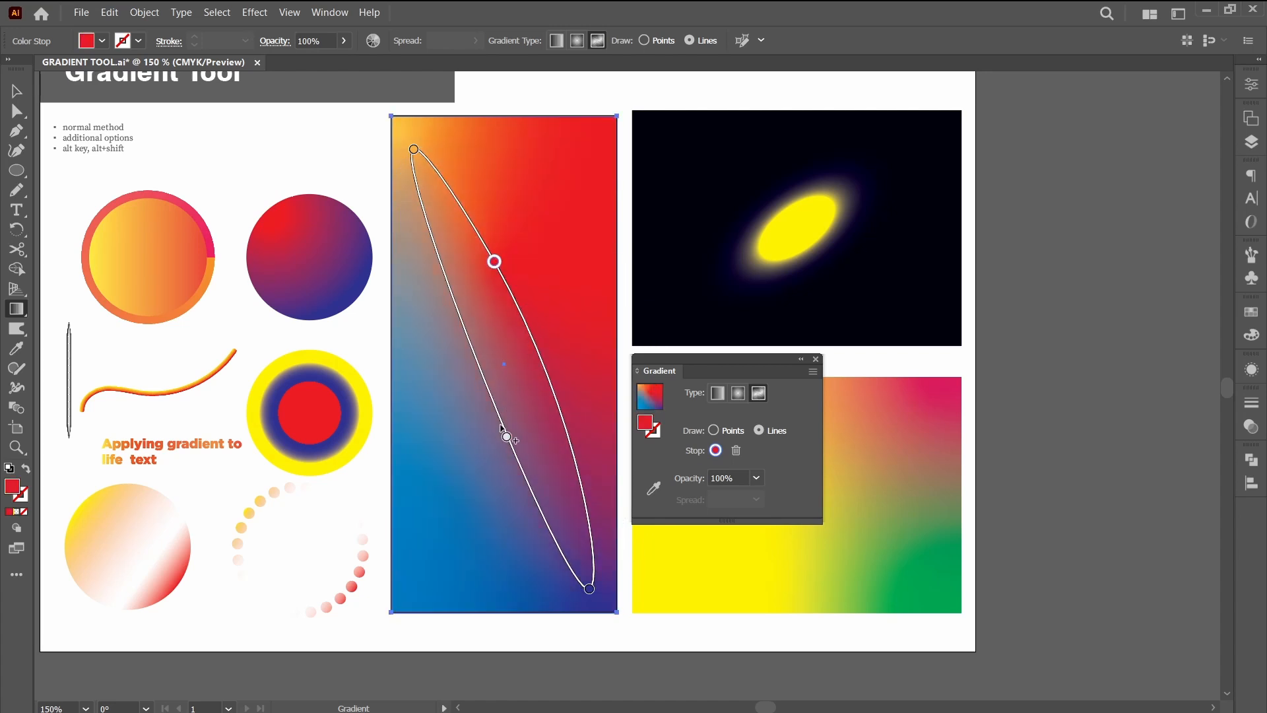
pyautogui.moveTo(589, 589); pyautogui.dragTo(528, 401)
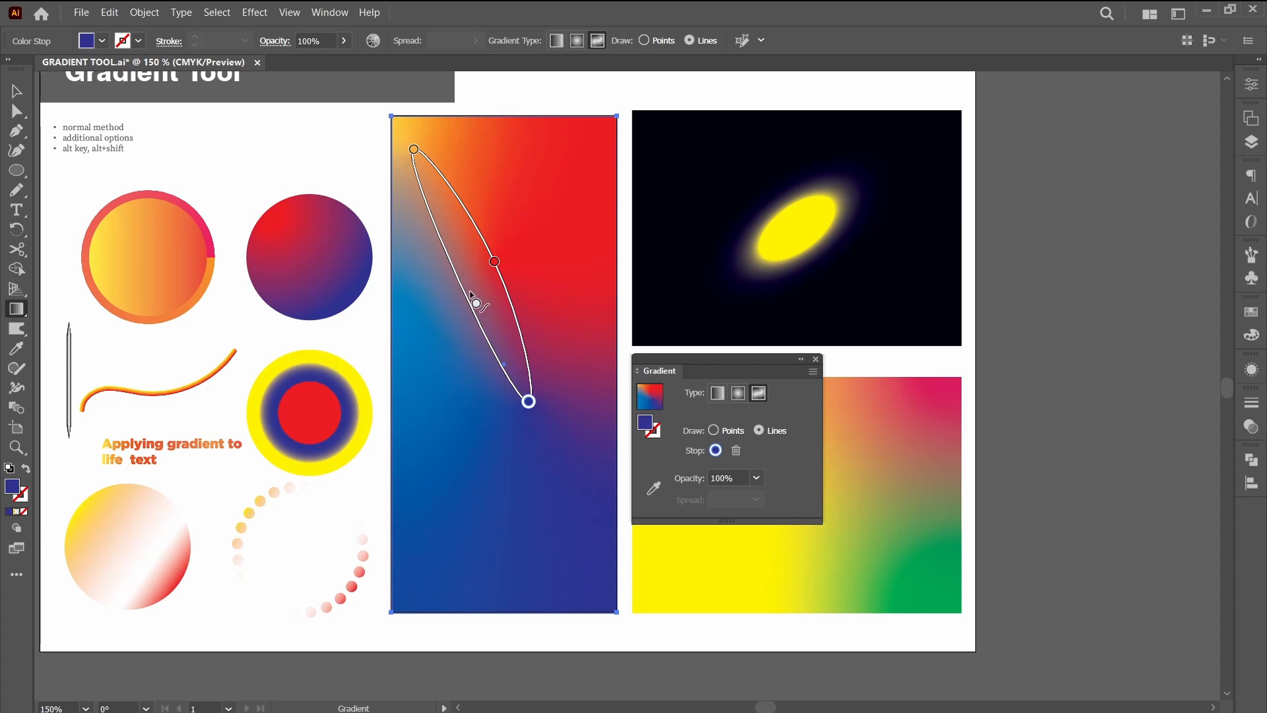
pyautogui.click(463, 287)
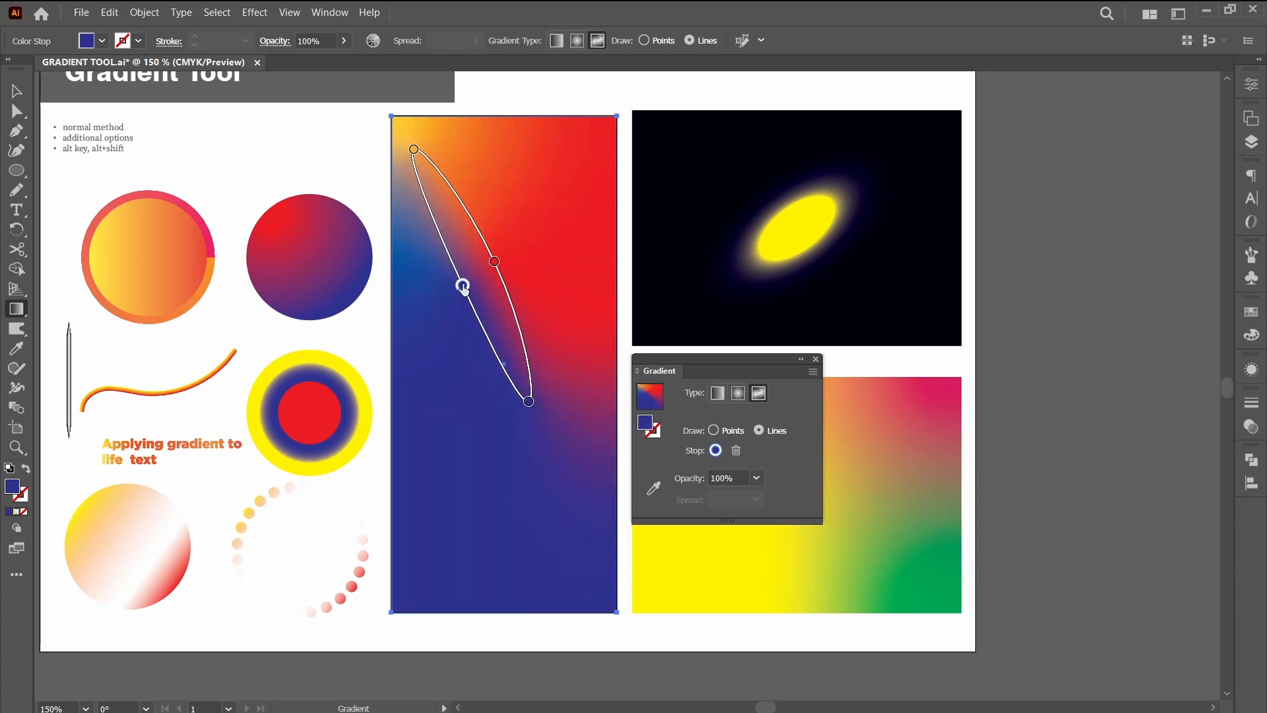
pyautogui.doubleClick(463, 288)
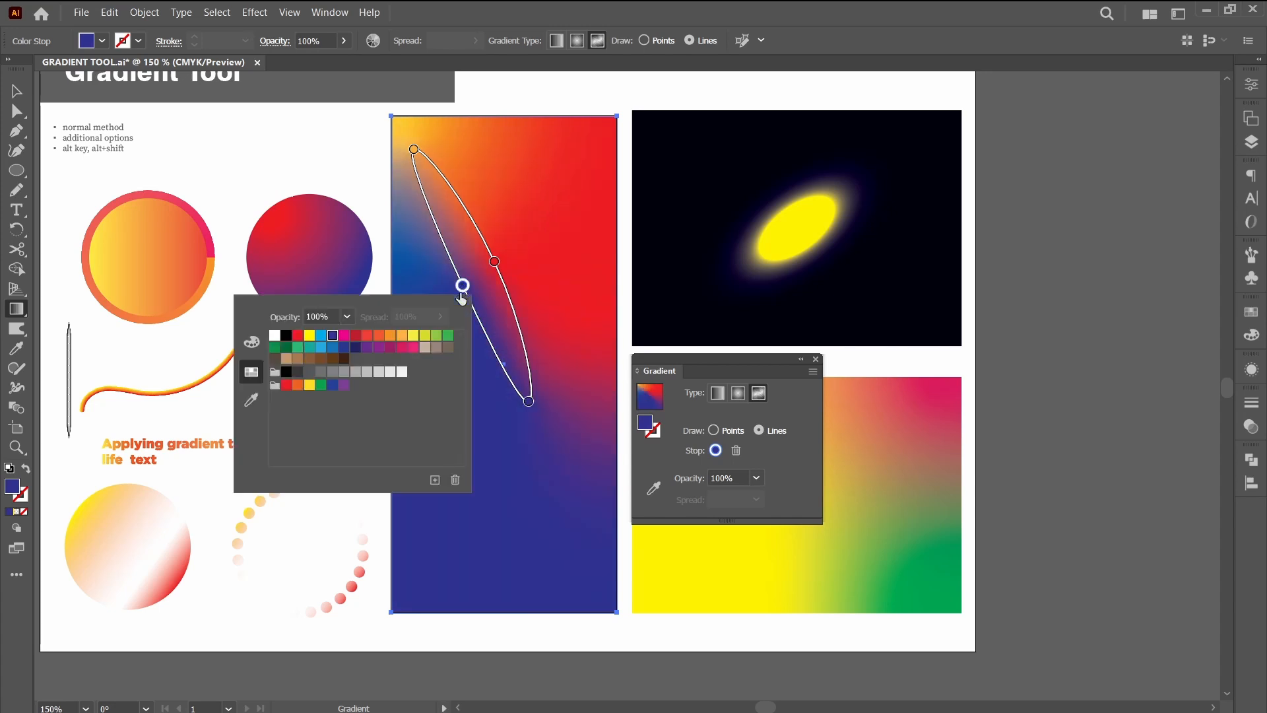
pyautogui.click(275, 336)
pyautogui.press('Escape')
pyautogui.hotkey('ctrl', 'shift', 'a')
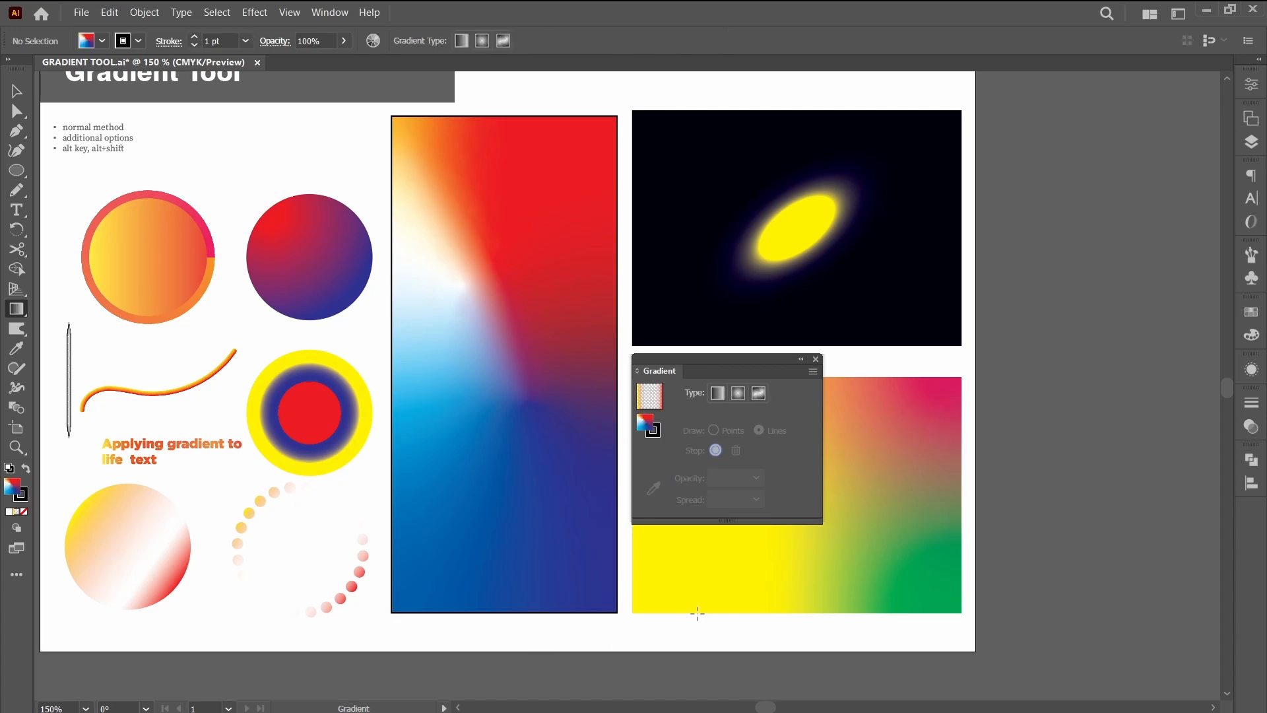
# Move the blue stop to the tall rectangle's lower-right corner, shift the white stop down the line, and add a second white stop opposite it.
pyautogui.click(532, 413)
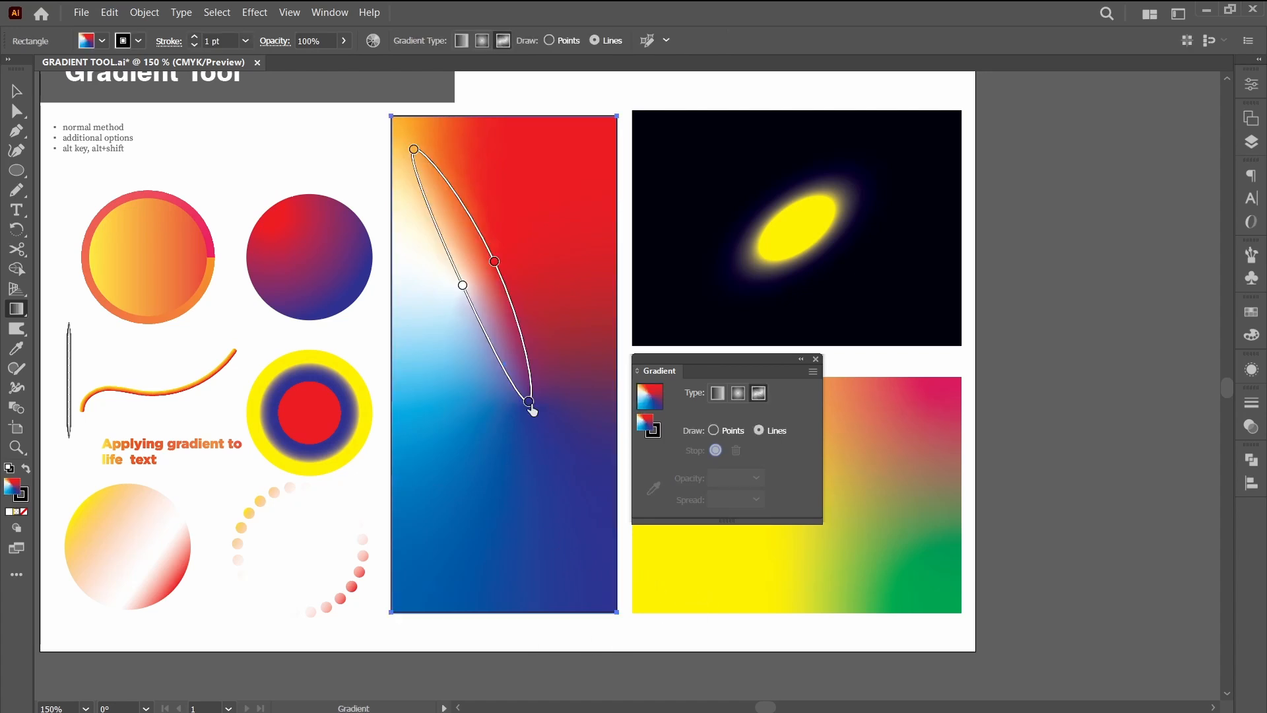
pyautogui.moveTo(532, 413); pyautogui.dragTo(573, 583)
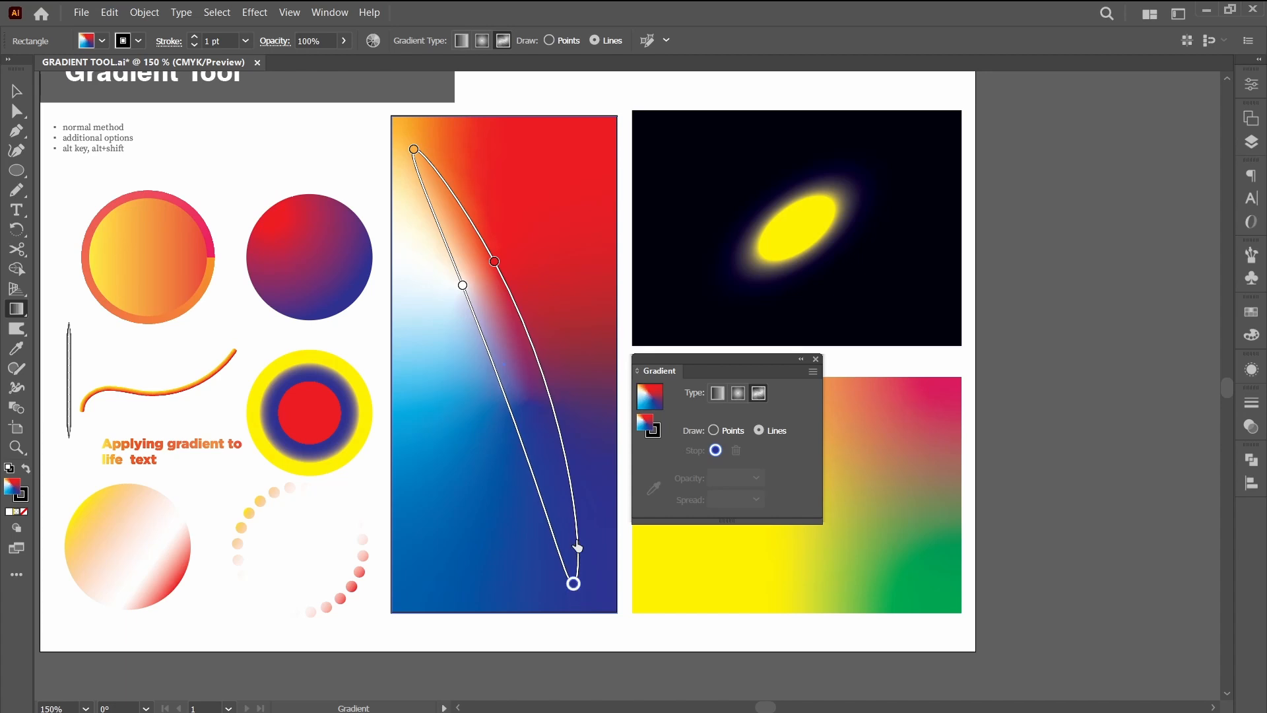
pyautogui.moveTo(461, 289)
pyautogui.mouseDown()
pyautogui.moveTo(439, 565)
pyautogui.moveTo(498, 443)
pyautogui.moveTo(552, 410)
pyautogui.mouseUp()
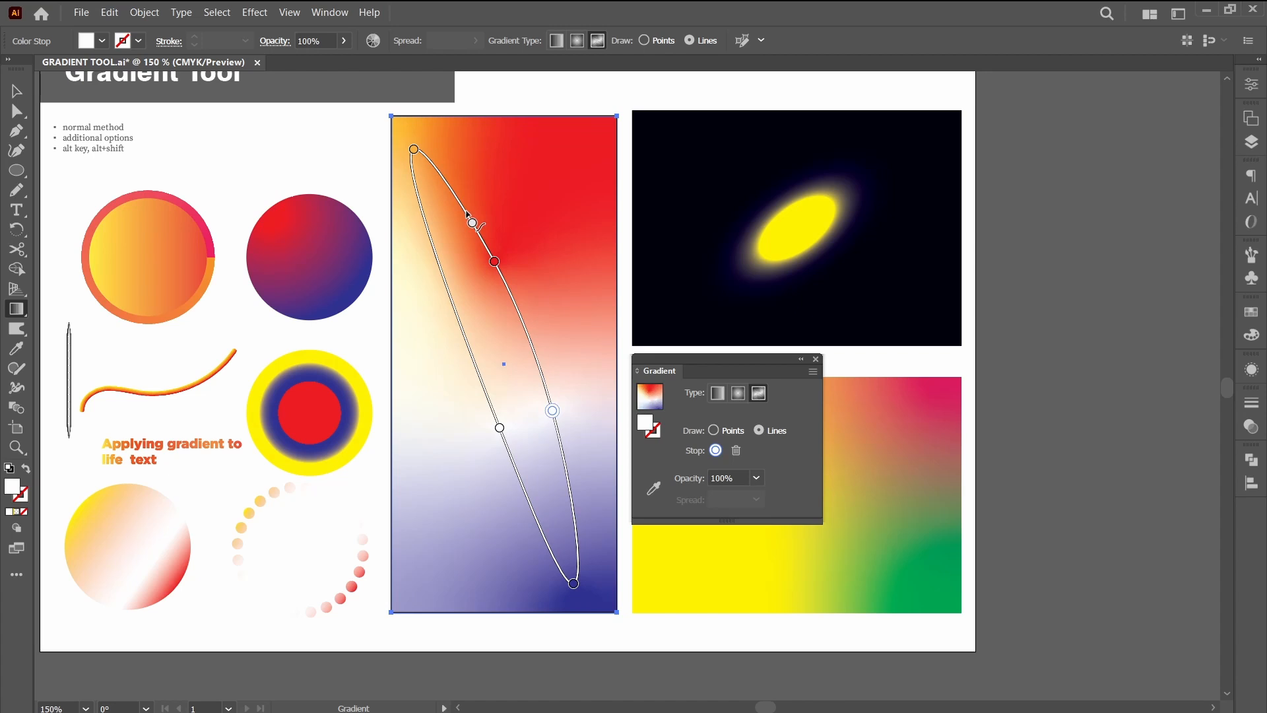
# Add more stops along the line around the red one and vary the freeform gradient with white, green and cyan.
pyautogui.click(465, 210)
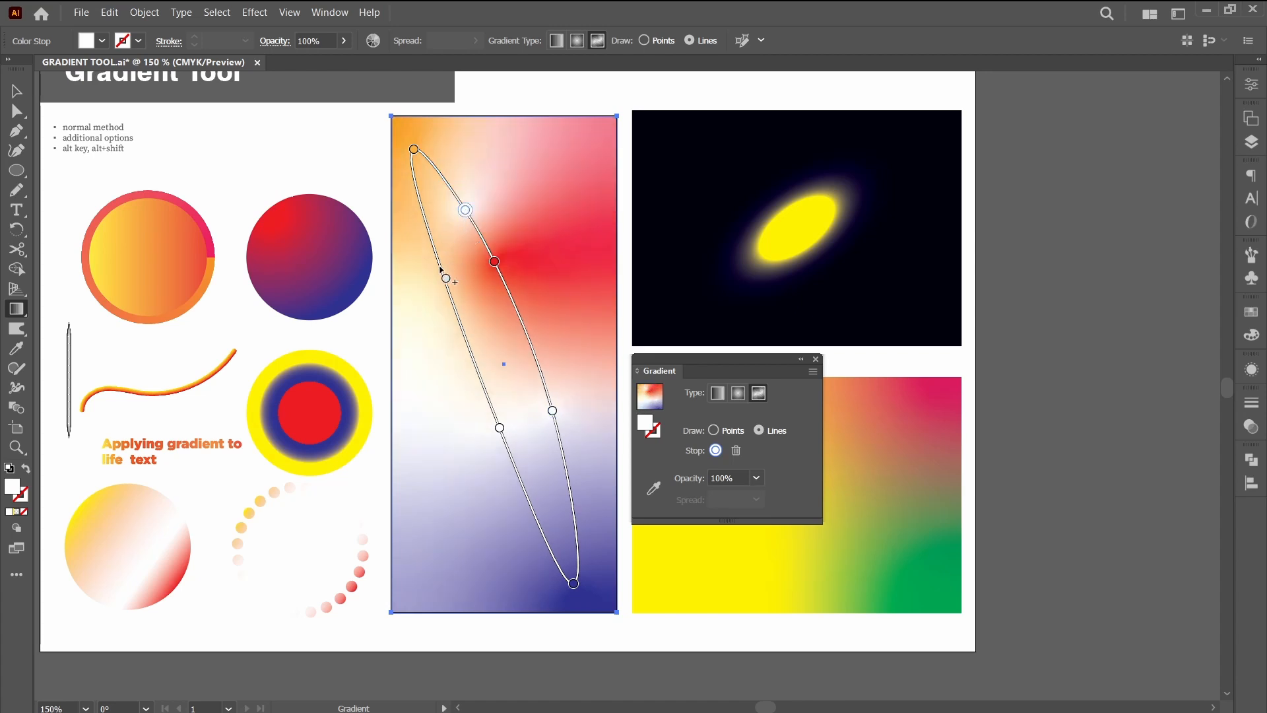
pyautogui.hotkey('ctrl', 'z')
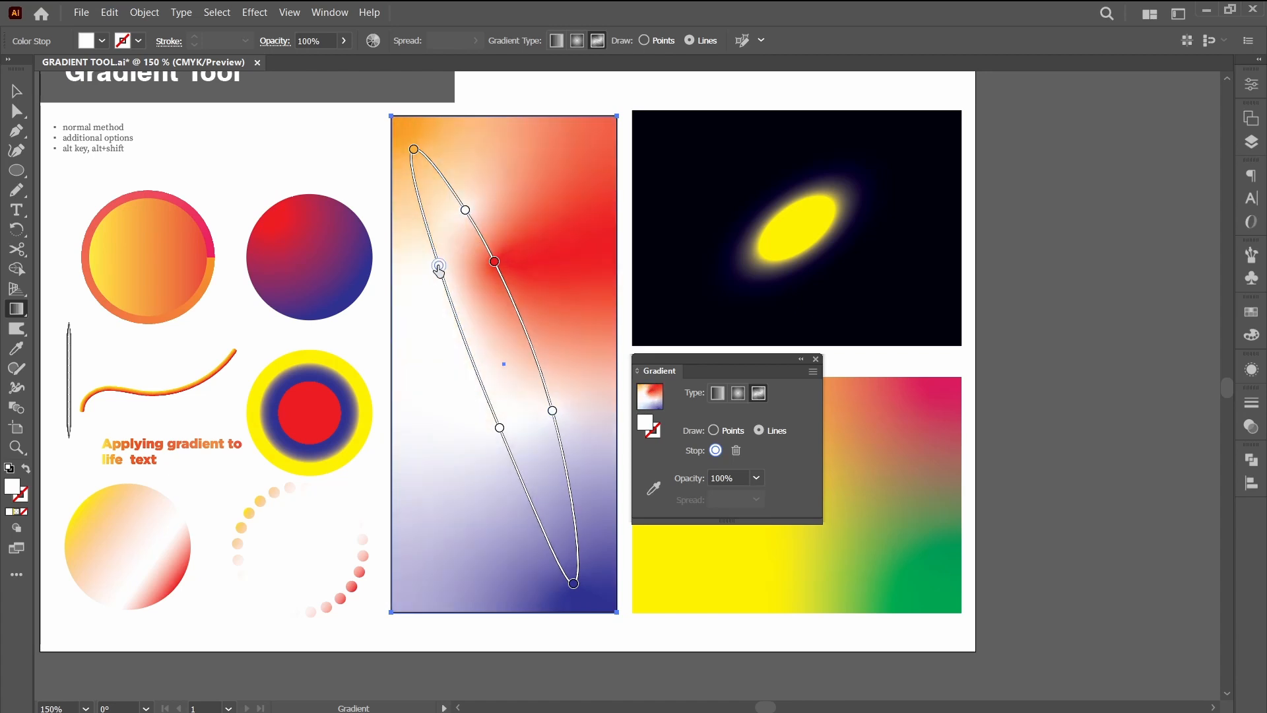
pyautogui.hotkey('ctrl', 'z')
pyautogui.hotkey('ctrl', 'z')
pyautogui.hotkey('ctrl', 'shift', 'z')
pyautogui.press('v')
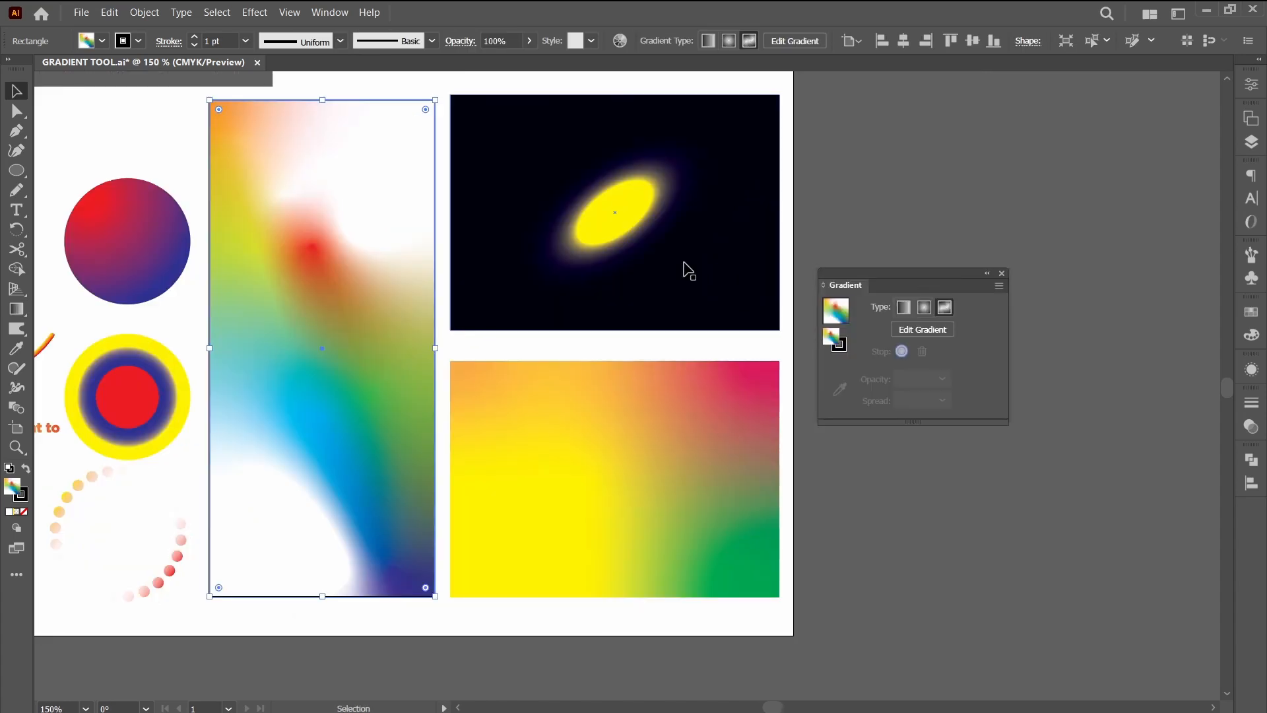
# Turn the outer stop of the dark rectangle's radial gradient dark blue and readjust the gradient midpoint to about 22%.
pyautogui.click(689, 271)
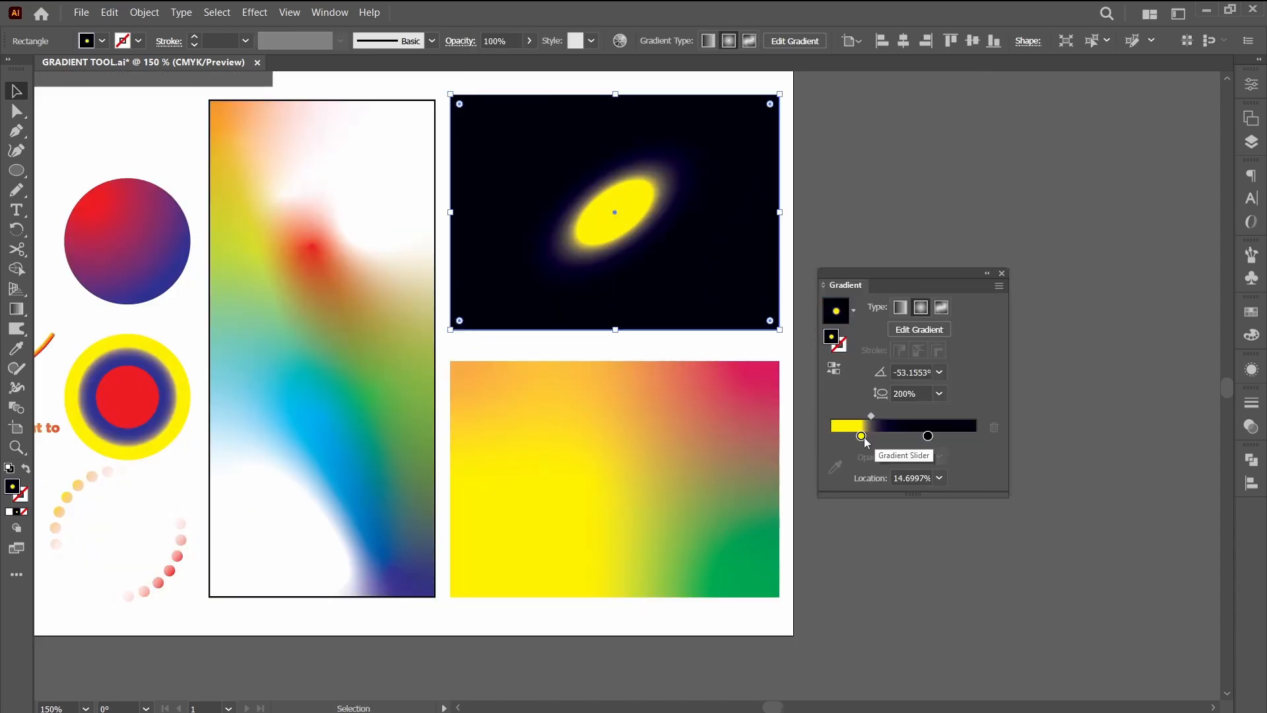
pyautogui.click(928, 437)
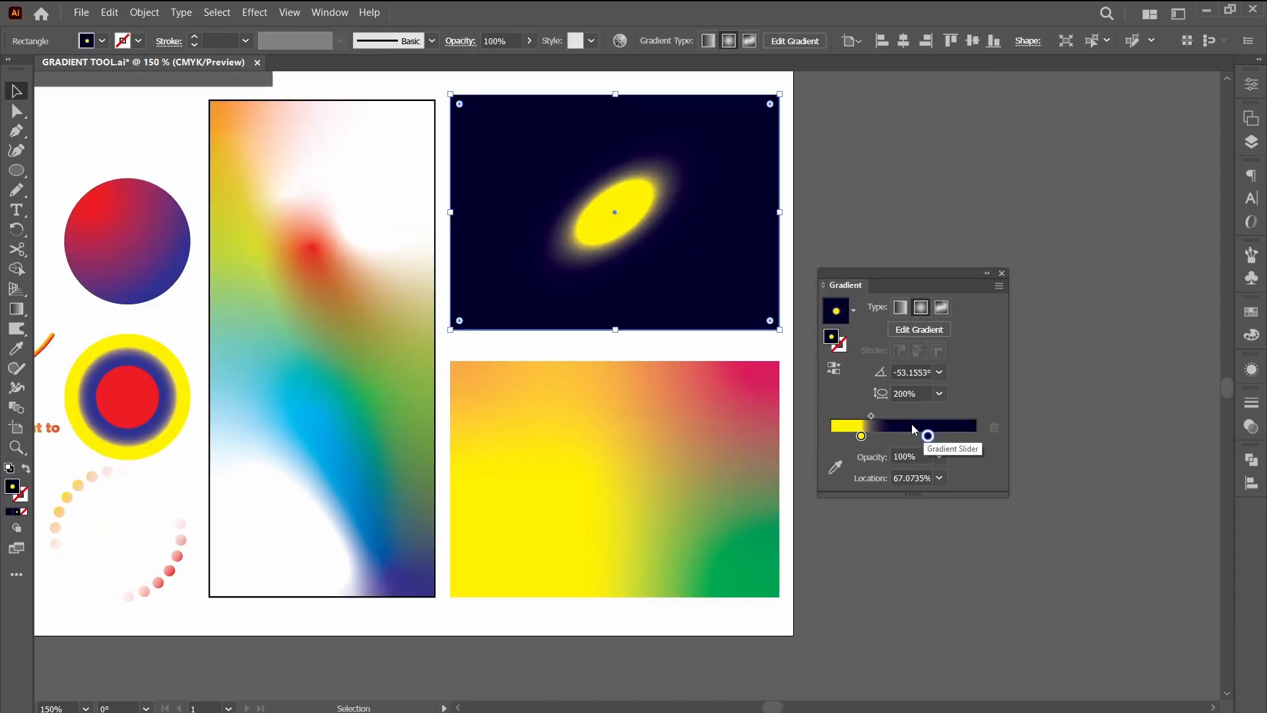
pyautogui.click(870, 416)
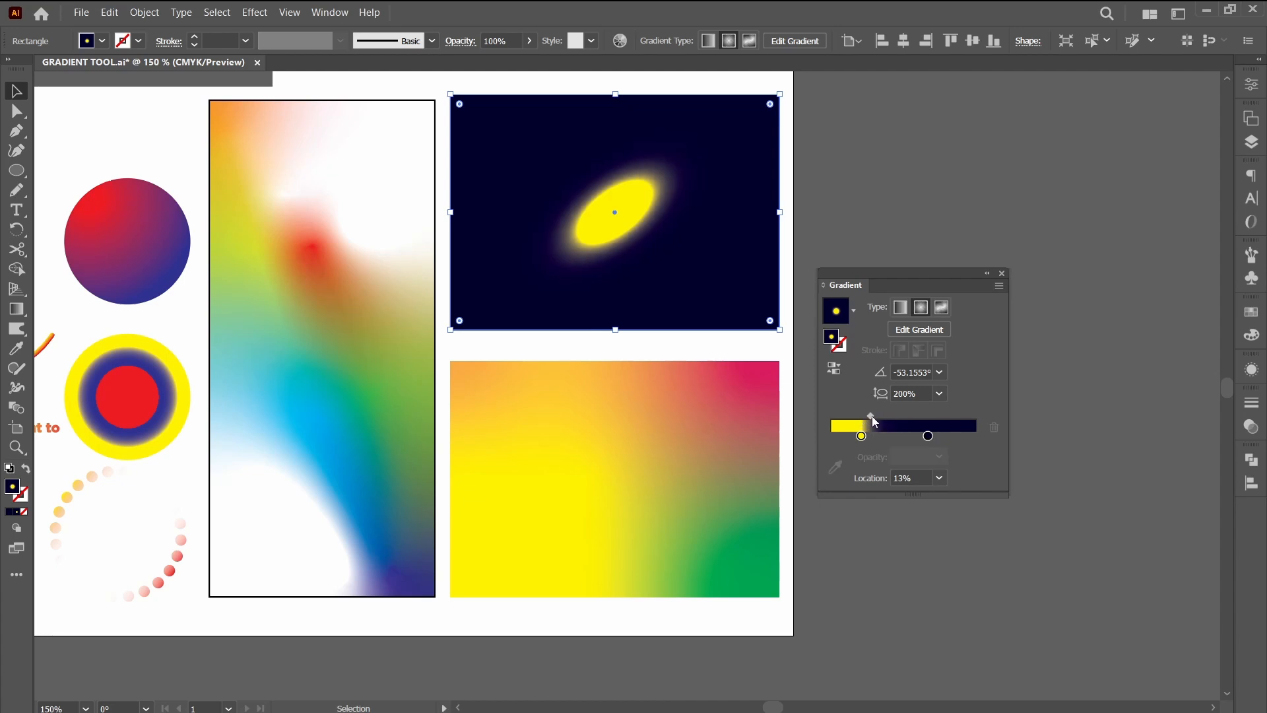
pyautogui.moveTo(871, 415); pyautogui.dragTo(901, 417)
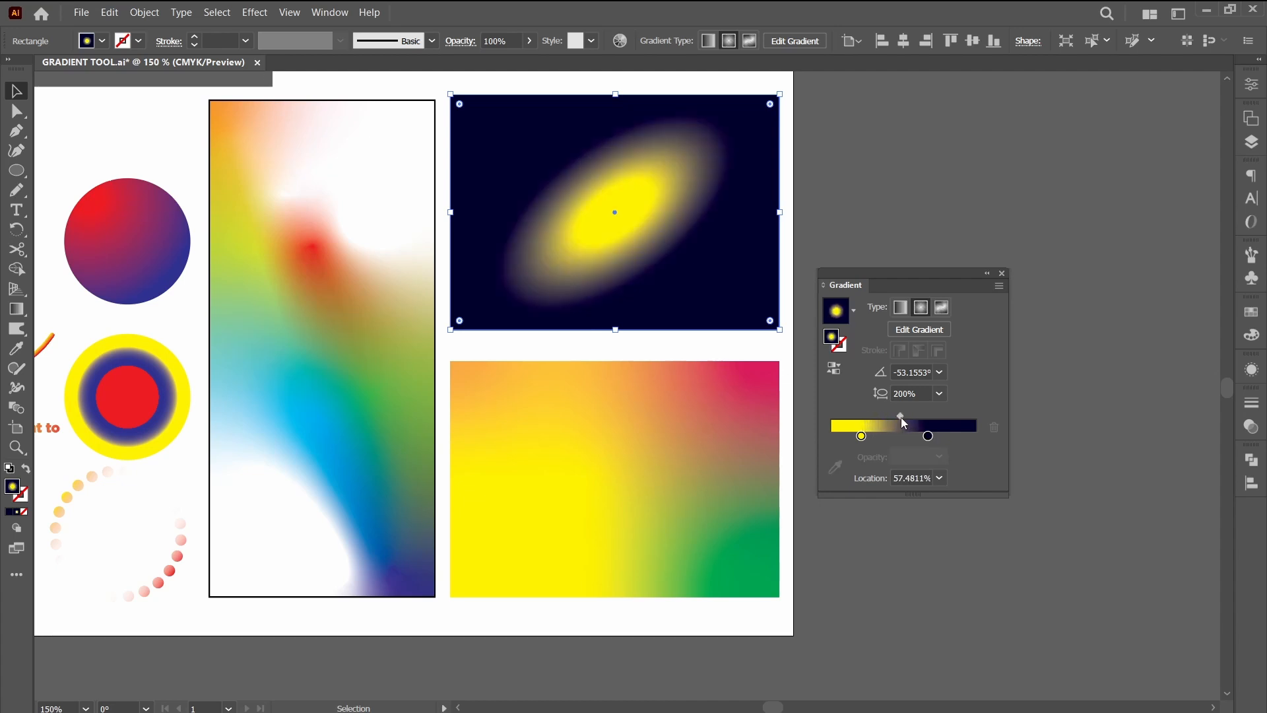
pyautogui.hotkey('ctrl', 'z')
# Edit the lower rectangle's freeform gradient in Points mode and add three white stops at the centre, right and upper right.
pyautogui.click(662, 494)
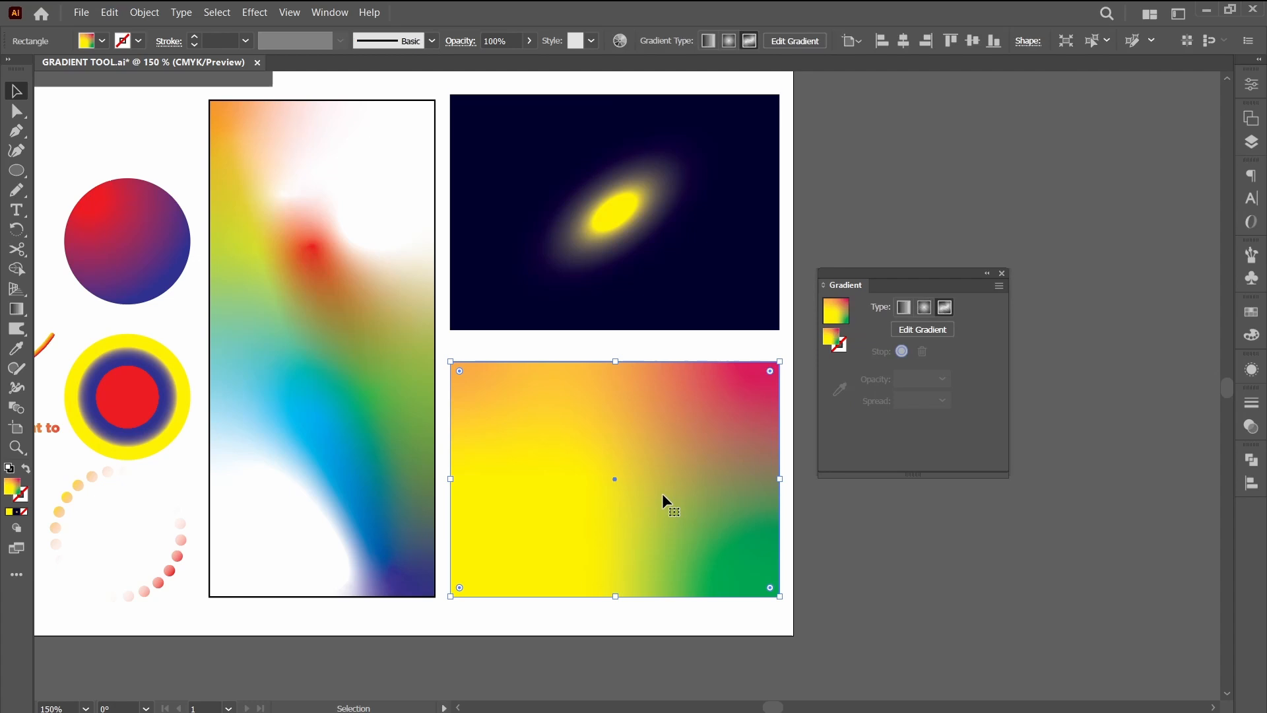
pyautogui.click(922, 330)
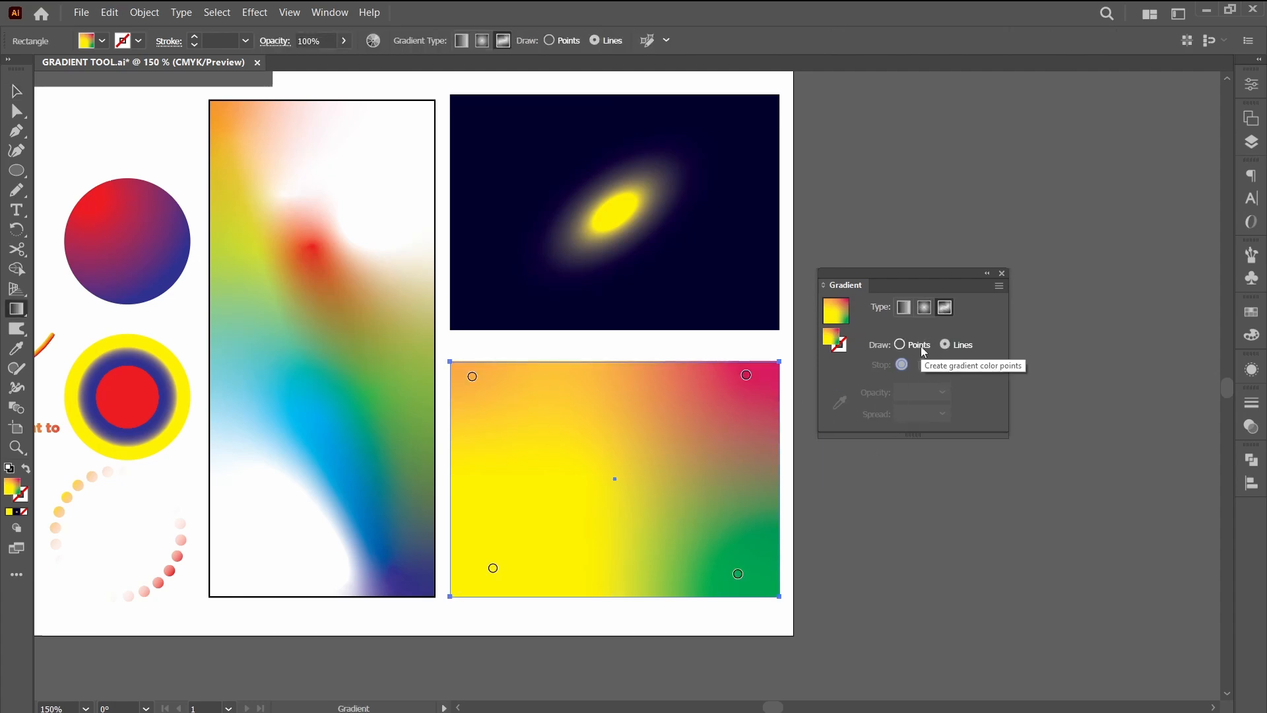
pyautogui.click(919, 346)
pyautogui.click(608, 488)
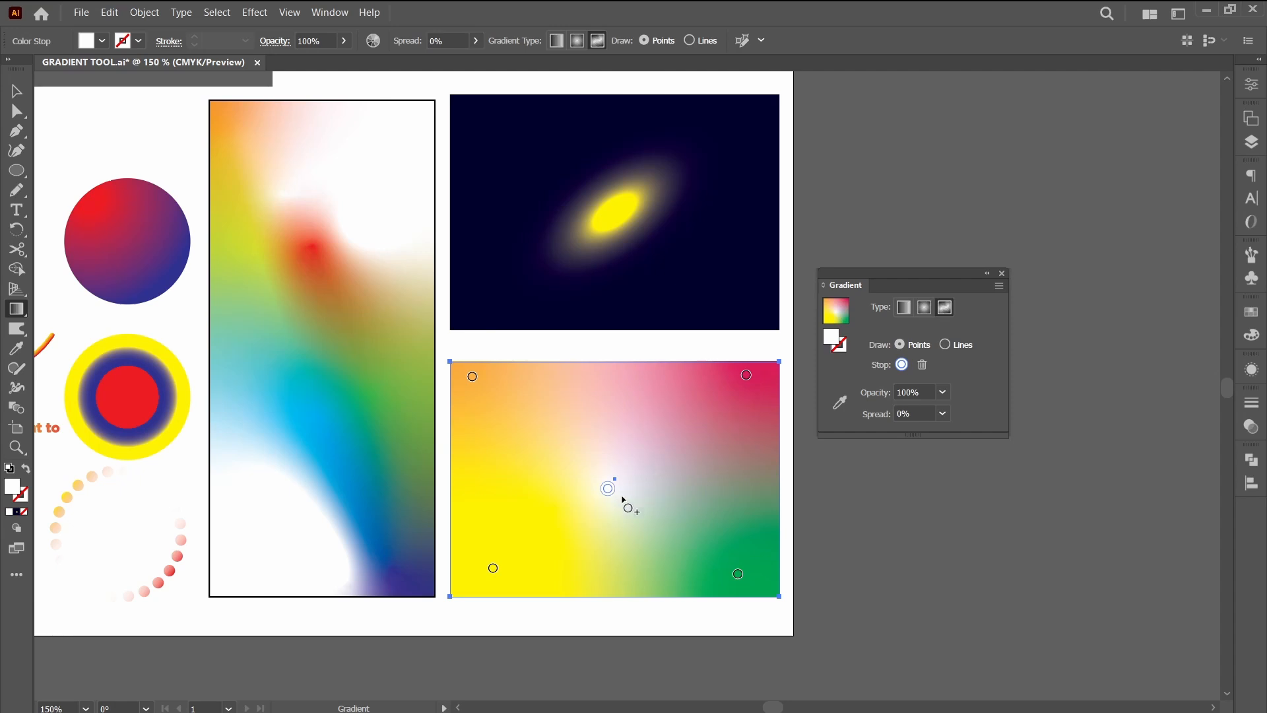
pyautogui.click(731, 462)
pyautogui.click(682, 410)
# Recolour the freeform gradient's upper-left stop light green and add an orange stop below the centre.
pyautogui.doubleClick(473, 378)
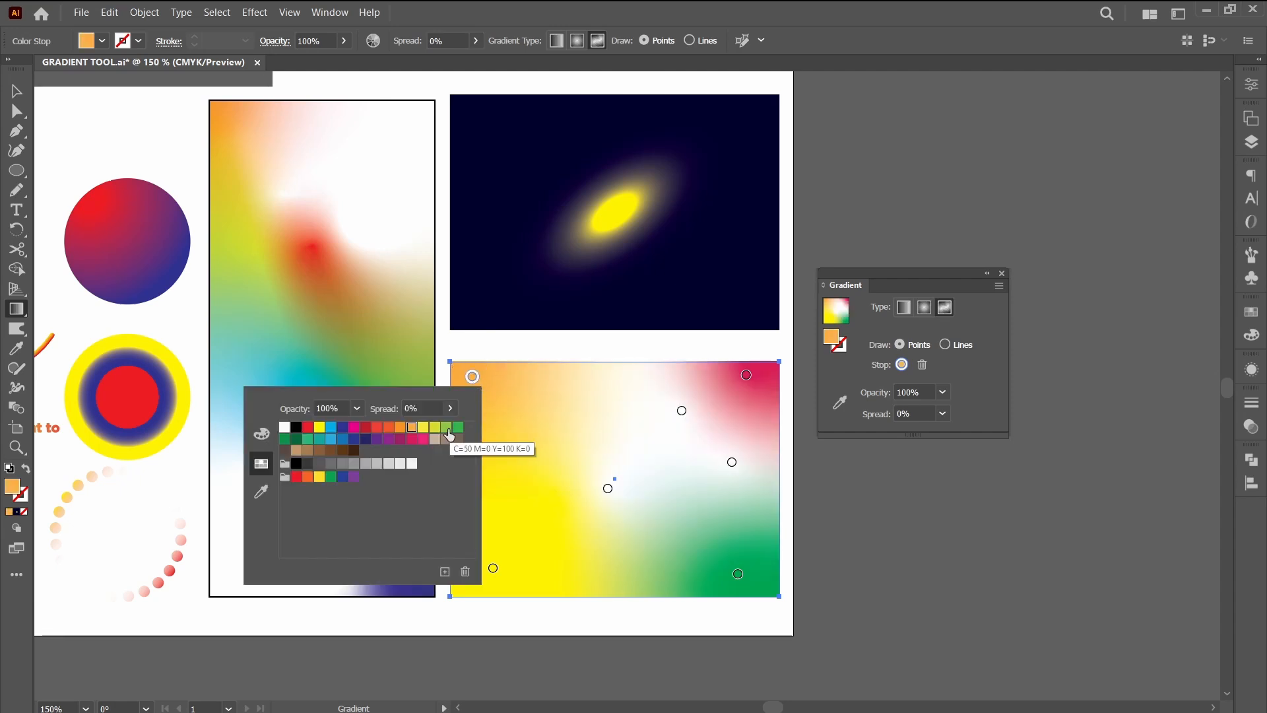
pyautogui.click(448, 434)
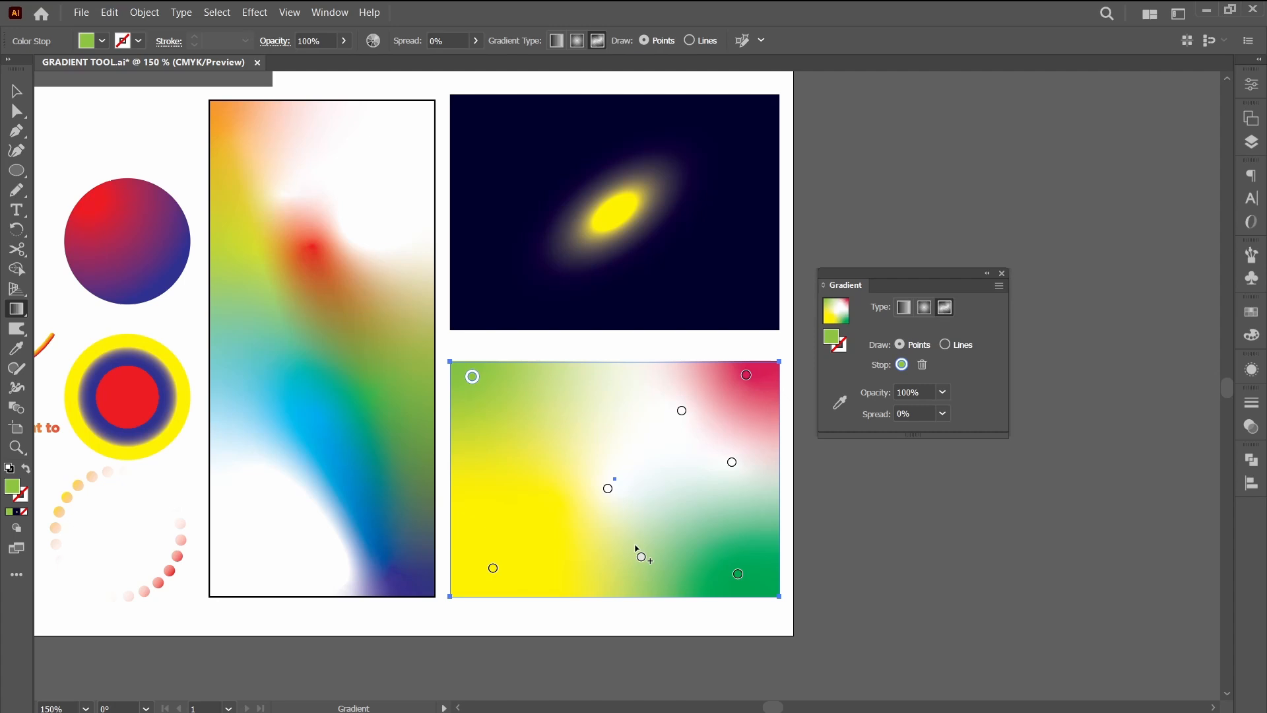
pyautogui.doubleClick(634, 545)
pyautogui.click(470, 428)
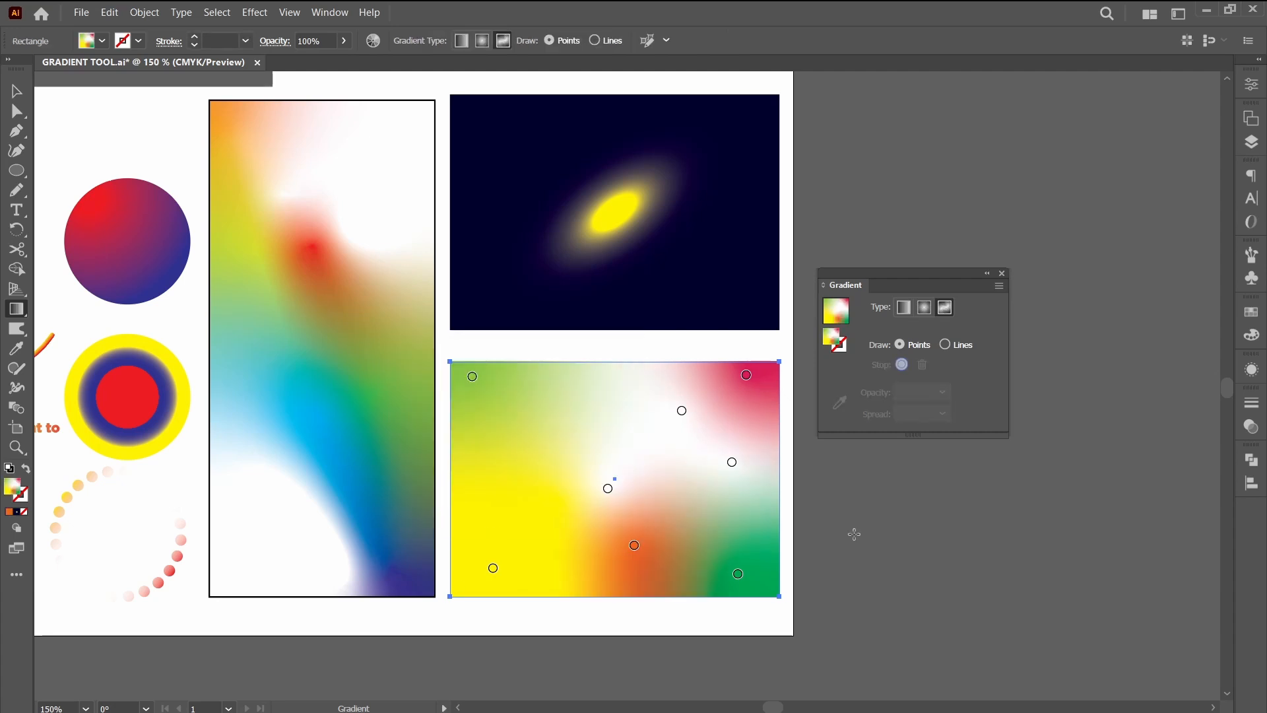
# Enter an aspect ratio of 0.5% for the dark blue rectangle's radial gradient and move its blue stop to about 96%.
pyautogui.hotkey('ctrl', '0')
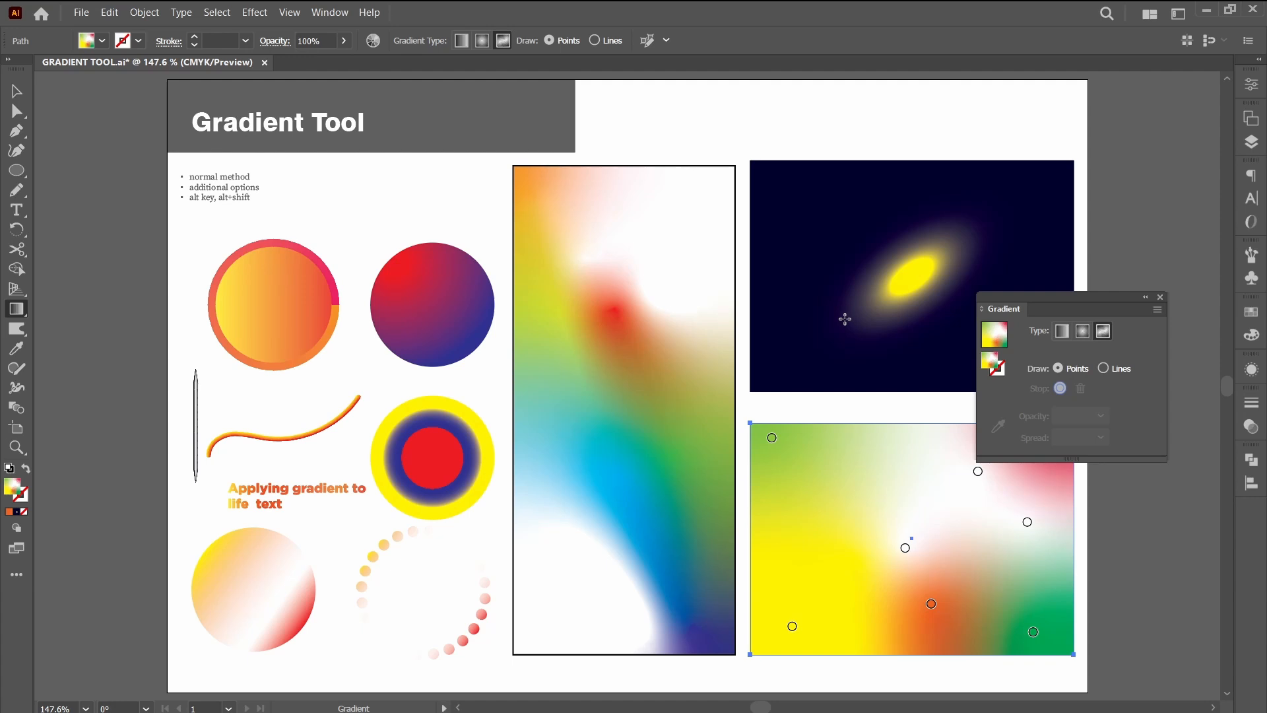
pyautogui.press('v')
pyautogui.click(838, 319)
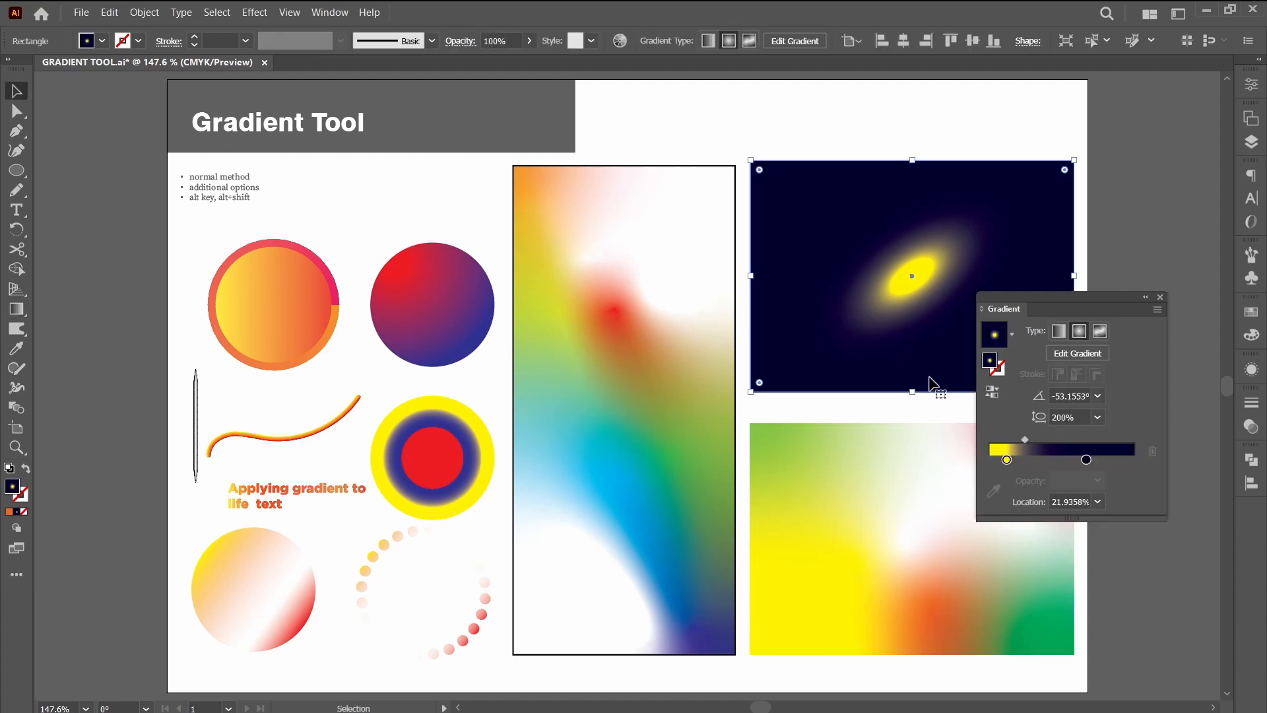
pyautogui.click(1076, 415)
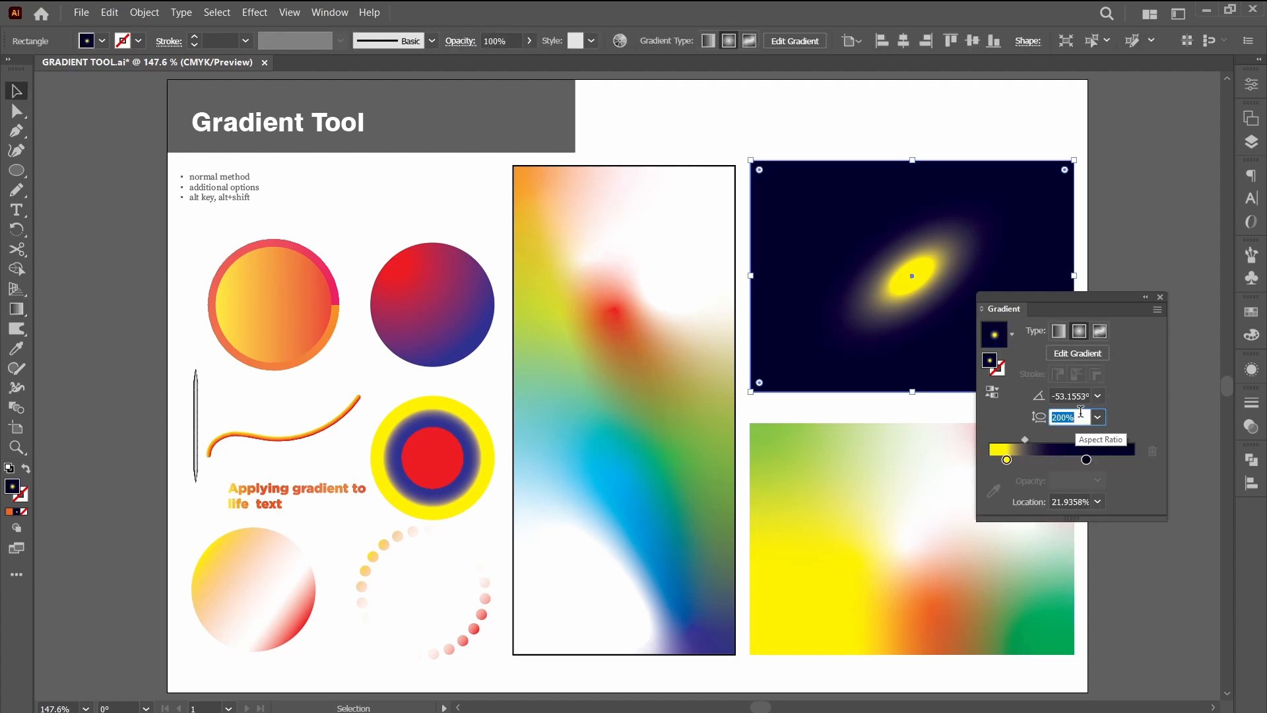
pyautogui.write('0.5')
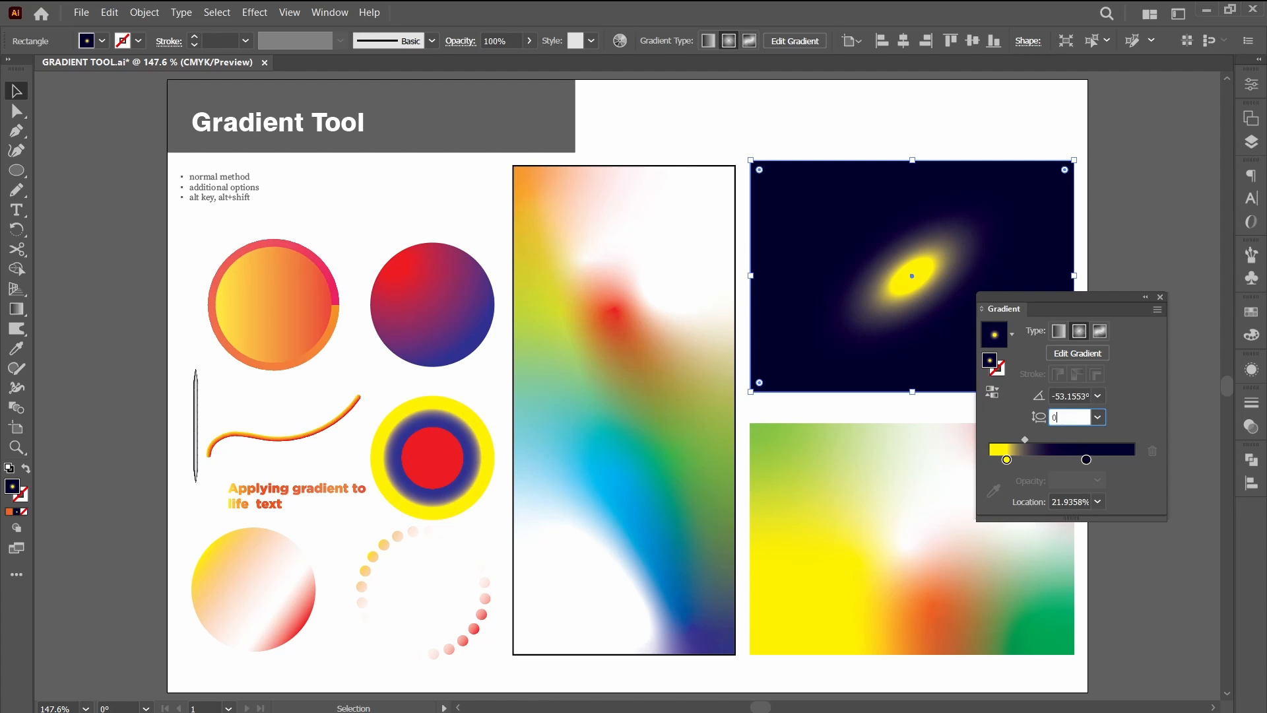
pyautogui.press('Tab')
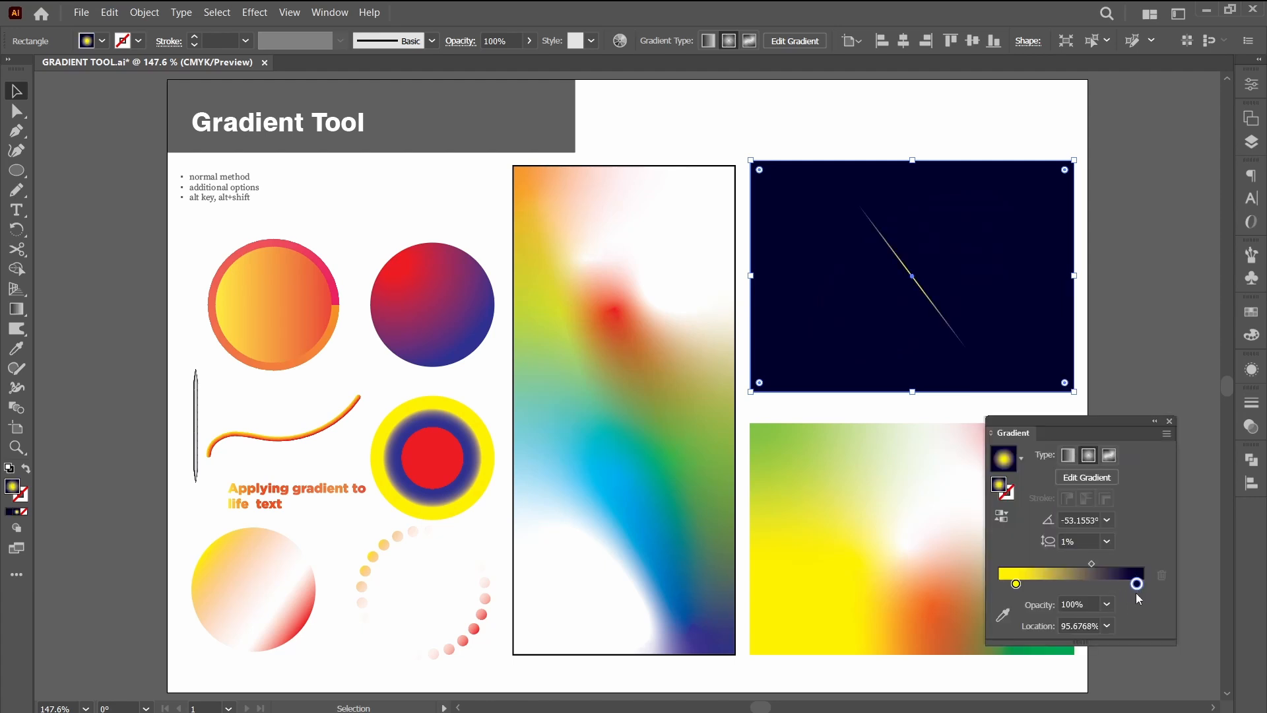
# Set the radial gradient's aspect ratio to 2% and deselect the rectangle.
pyautogui.click(1080, 541)
pyautogui.write('2')
pyautogui.press('Tab')
pyautogui.click(1186, 579)
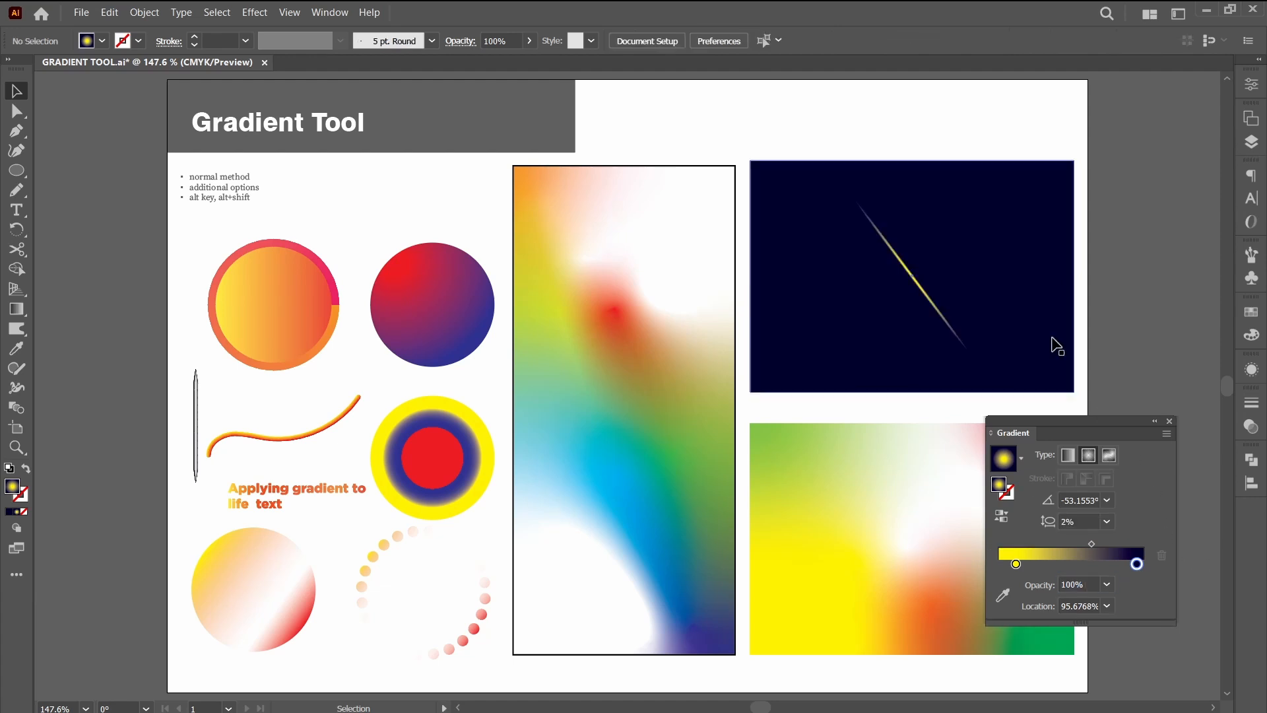
# Reselect the dark blue rectangle and try radial gradient aspect ratios of 10% and 3%.
pyautogui.click(983, 332)
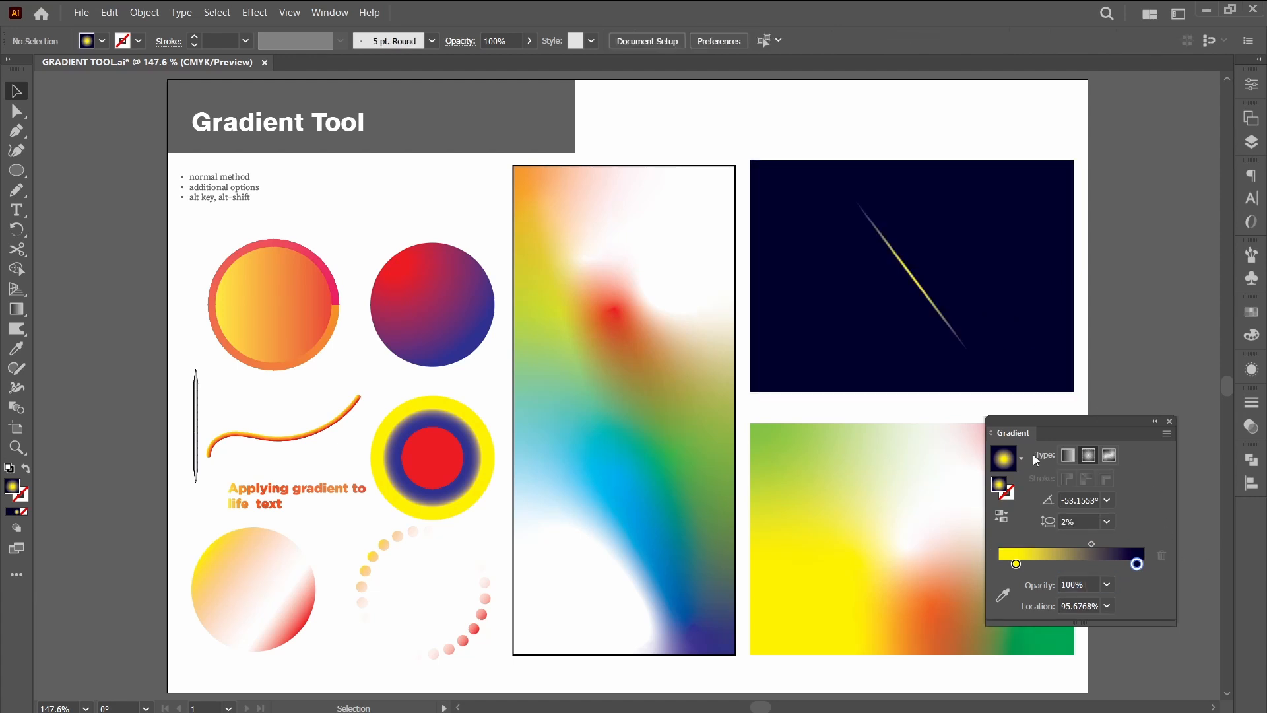
pyautogui.click(1080, 541)
pyautogui.write('10')
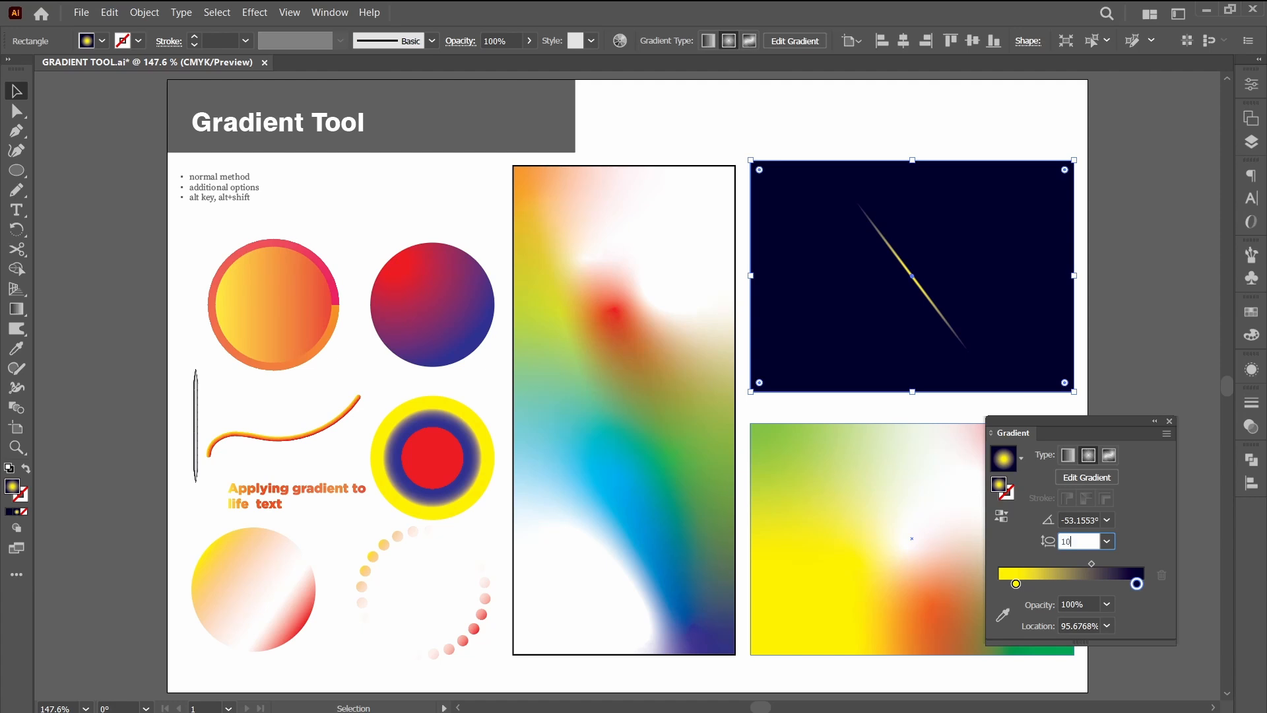
pyautogui.press('Tab')
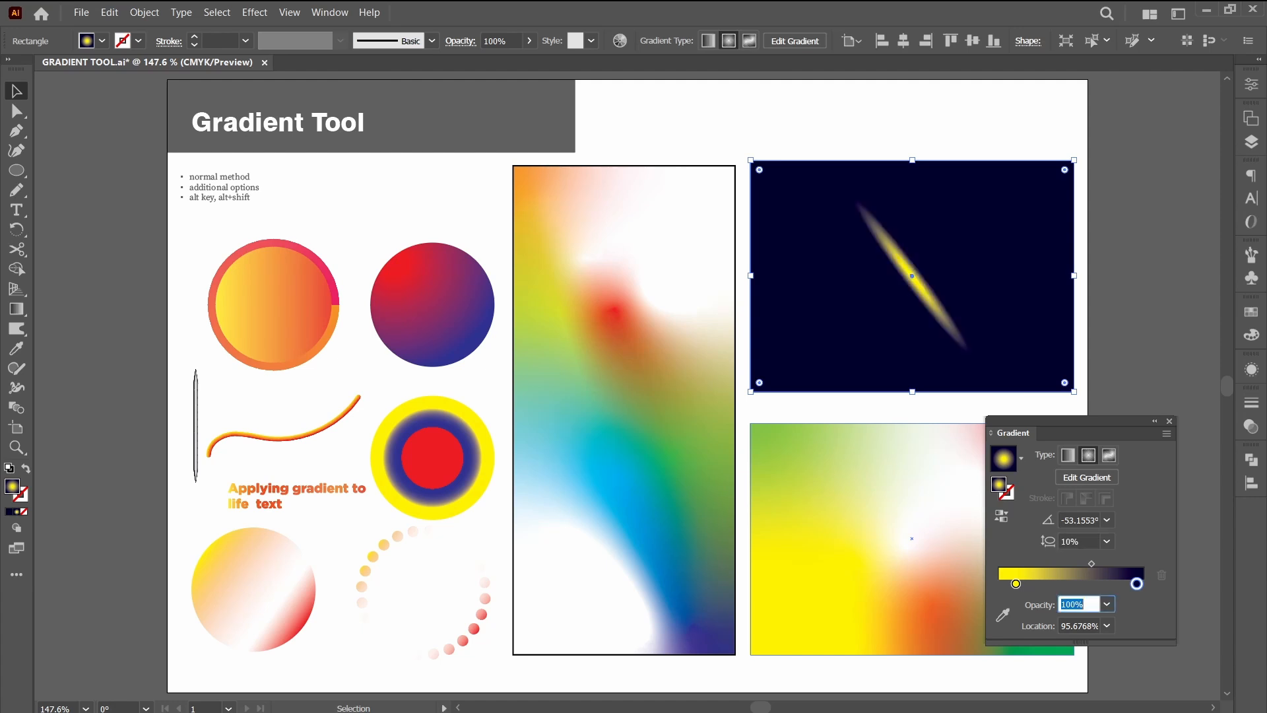
pyautogui.click(1088, 547)
pyautogui.write('3')
pyautogui.press('Tab')
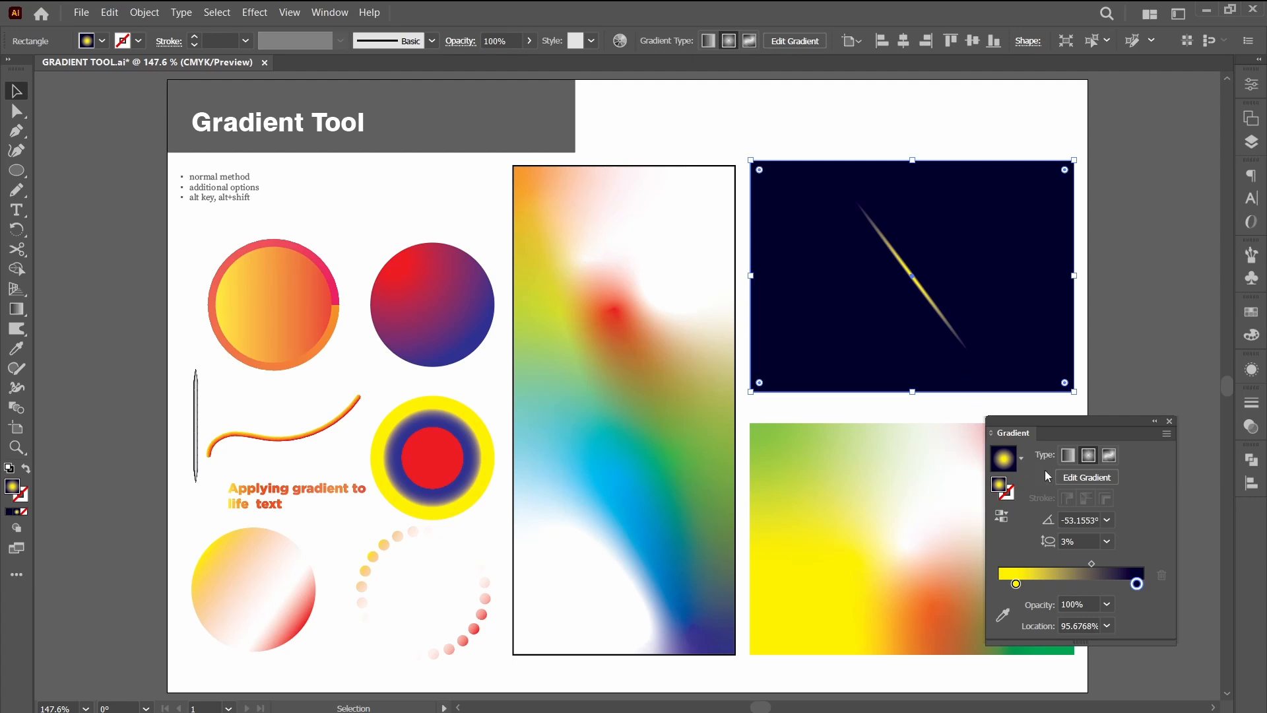
# Switch the rectangle's gradient to linear and back to radial, and set its aspect ratio to 1%.
pyautogui.click(1069, 457)
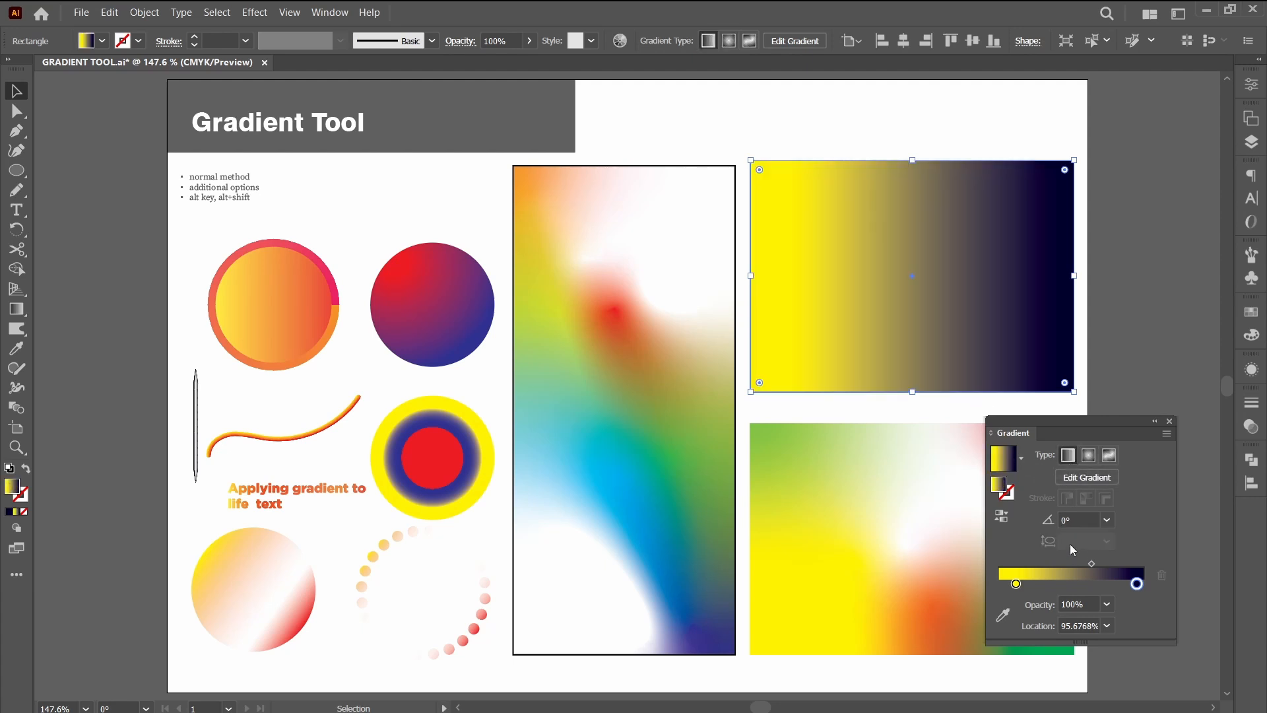
pyautogui.click(1087, 457)
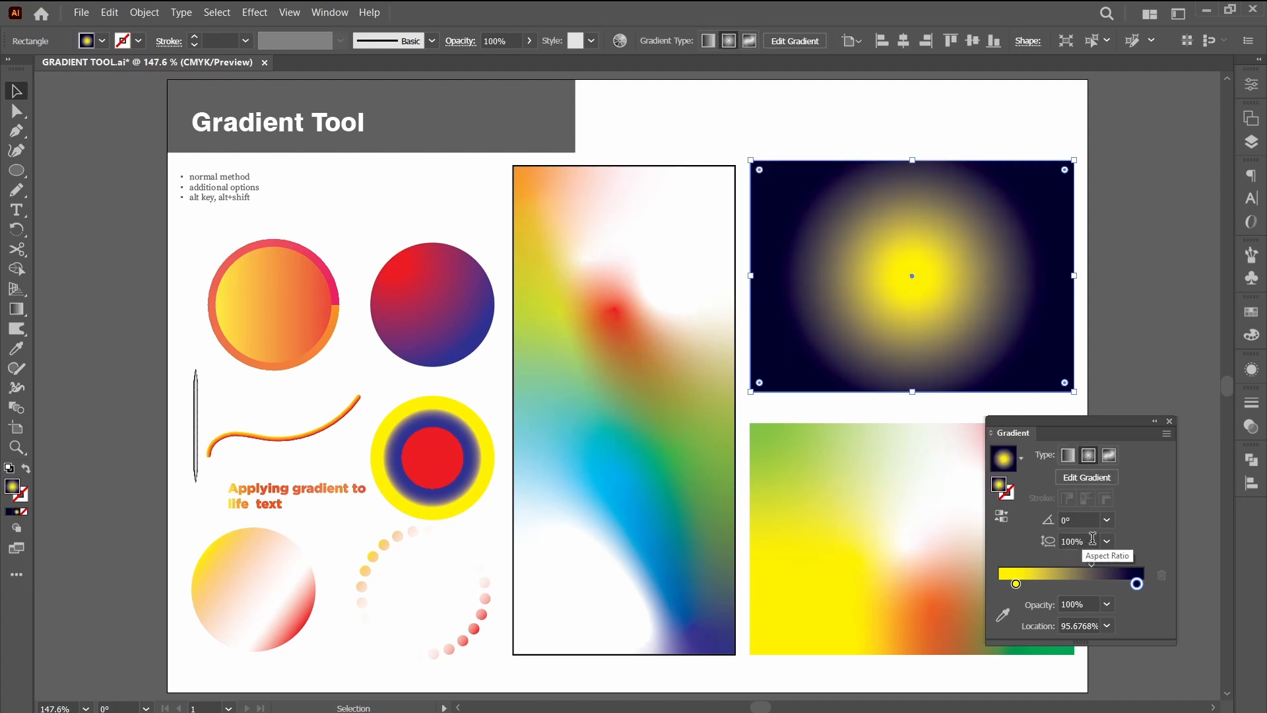
pyautogui.click(1092, 538)
pyautogui.write('1')
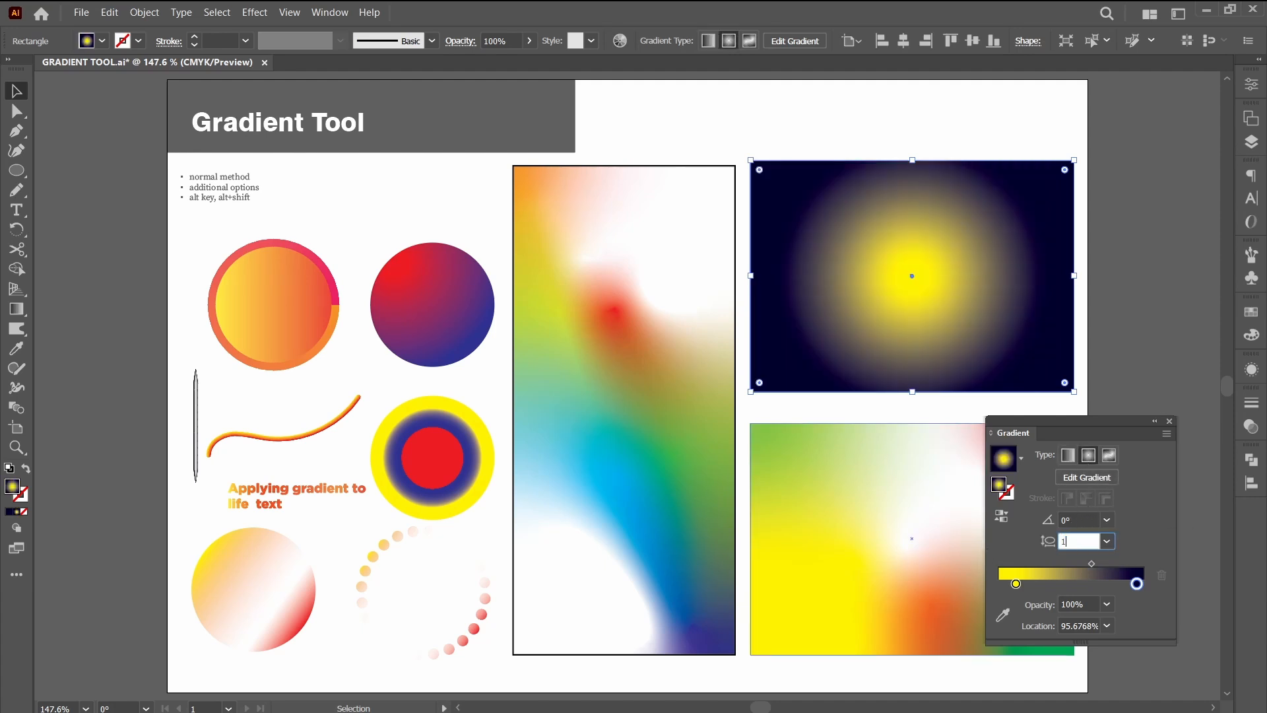
pyautogui.press('Return')
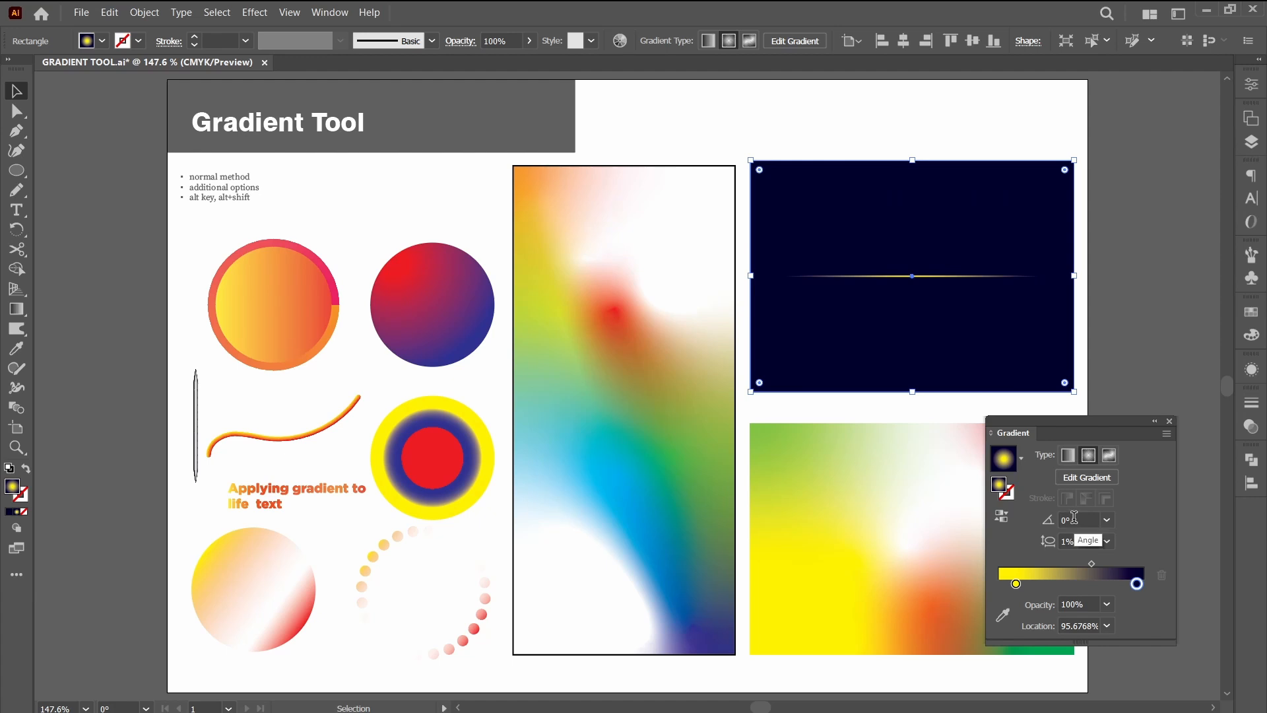
# Set the radial gradient's angle to 45° and move its midpoint to about 22%.
pyautogui.click(1074, 519)
pyautogui.write('4')
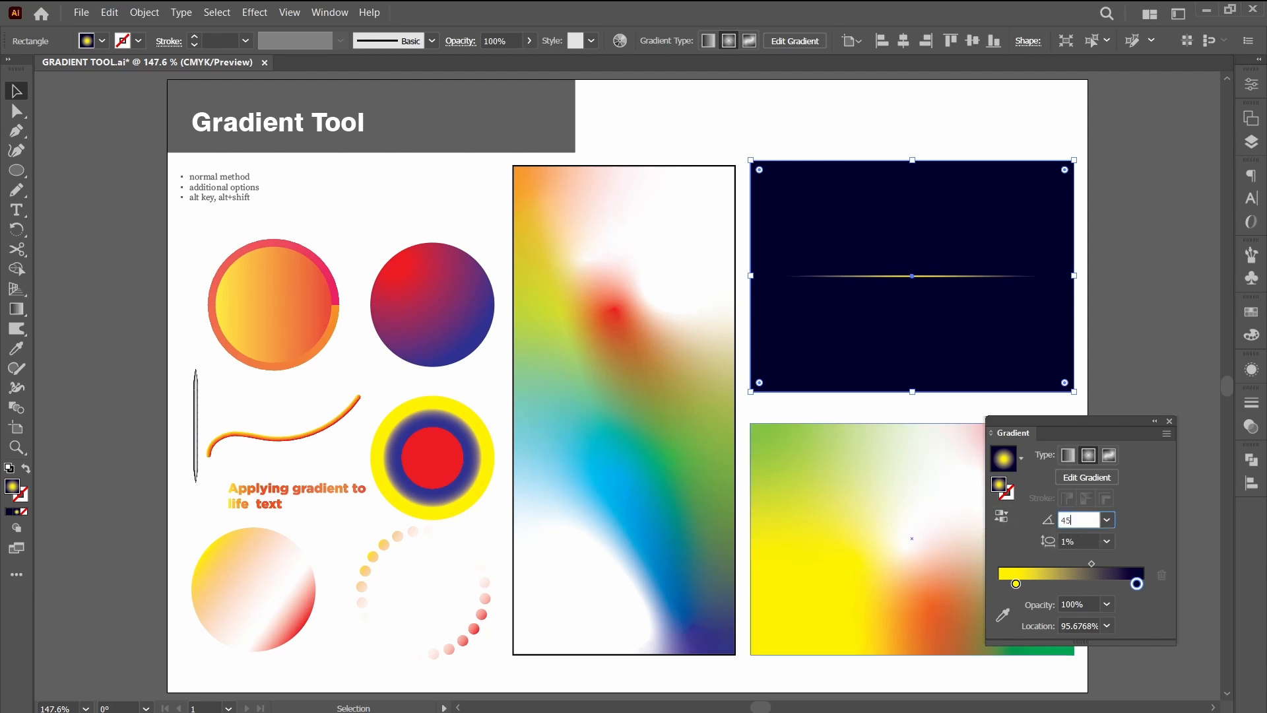
pyautogui.write('5')
pyautogui.press('Return')
pyautogui.moveTo(1092, 563); pyautogui.dragTo(1043, 563)
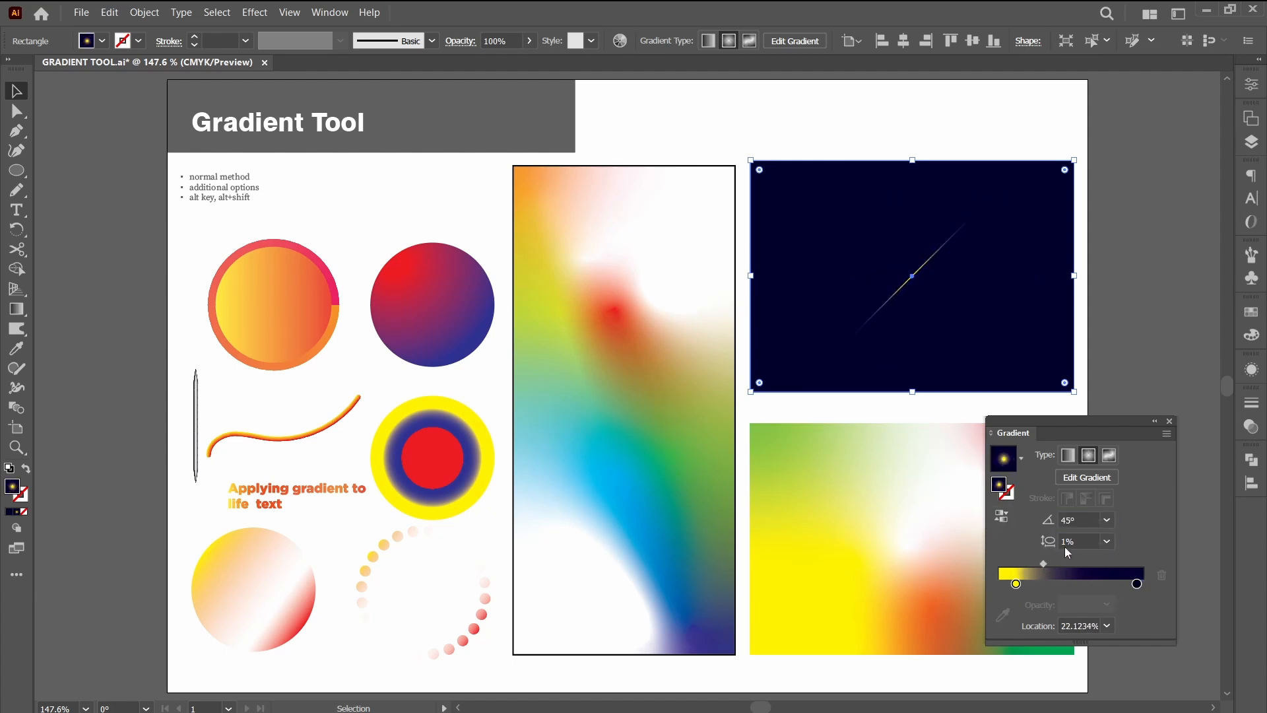
# Deselect the artwork and dock the Gradient panel with the collapsed panels.
pyautogui.hotkey('ctrl', 'shift', 'a')
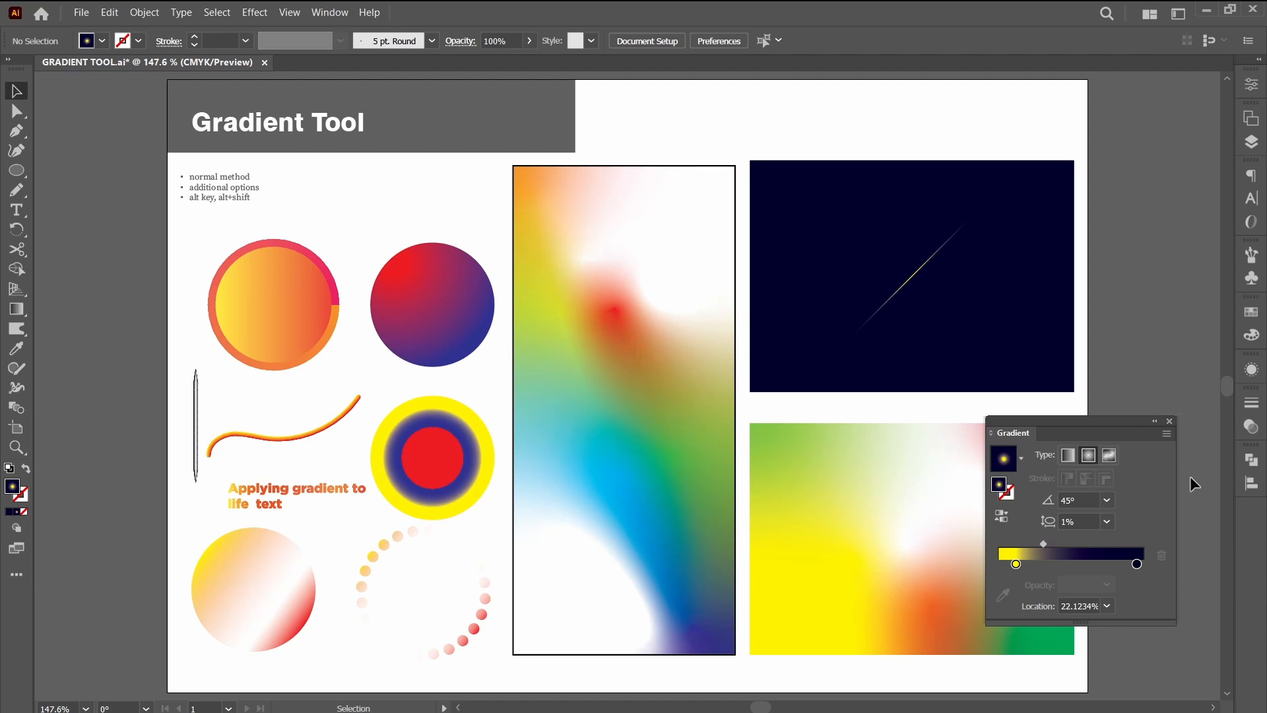
pyautogui.moveTo(1133, 425); pyautogui.dragTo(1243, 508)
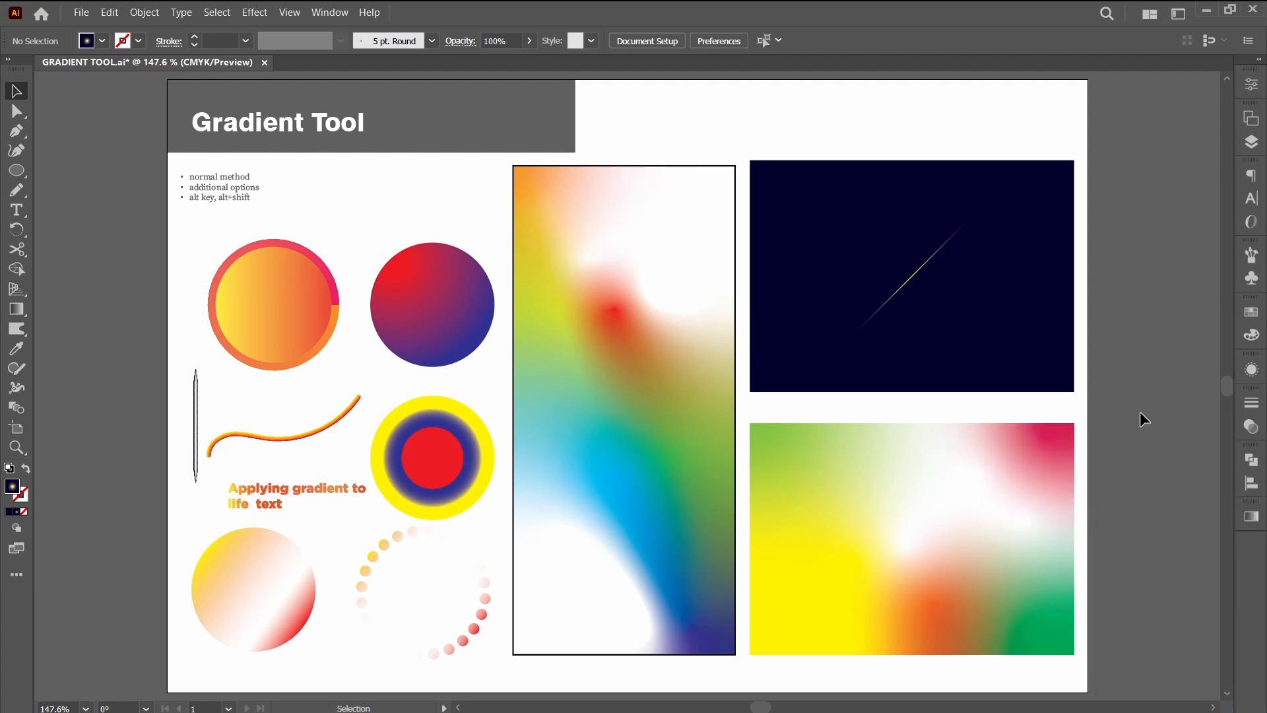